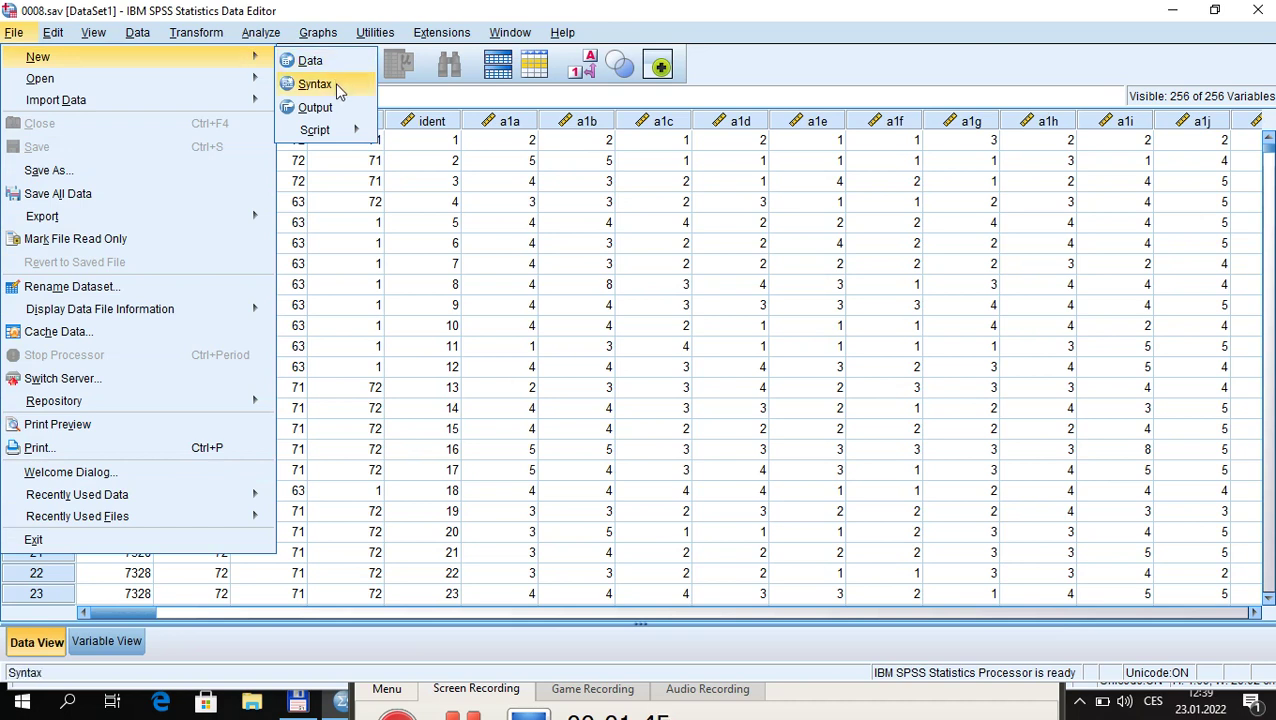
Create a new syntax file, write "fre b8 b48." and run it to get frequencies for both variables.
click(335, 83)
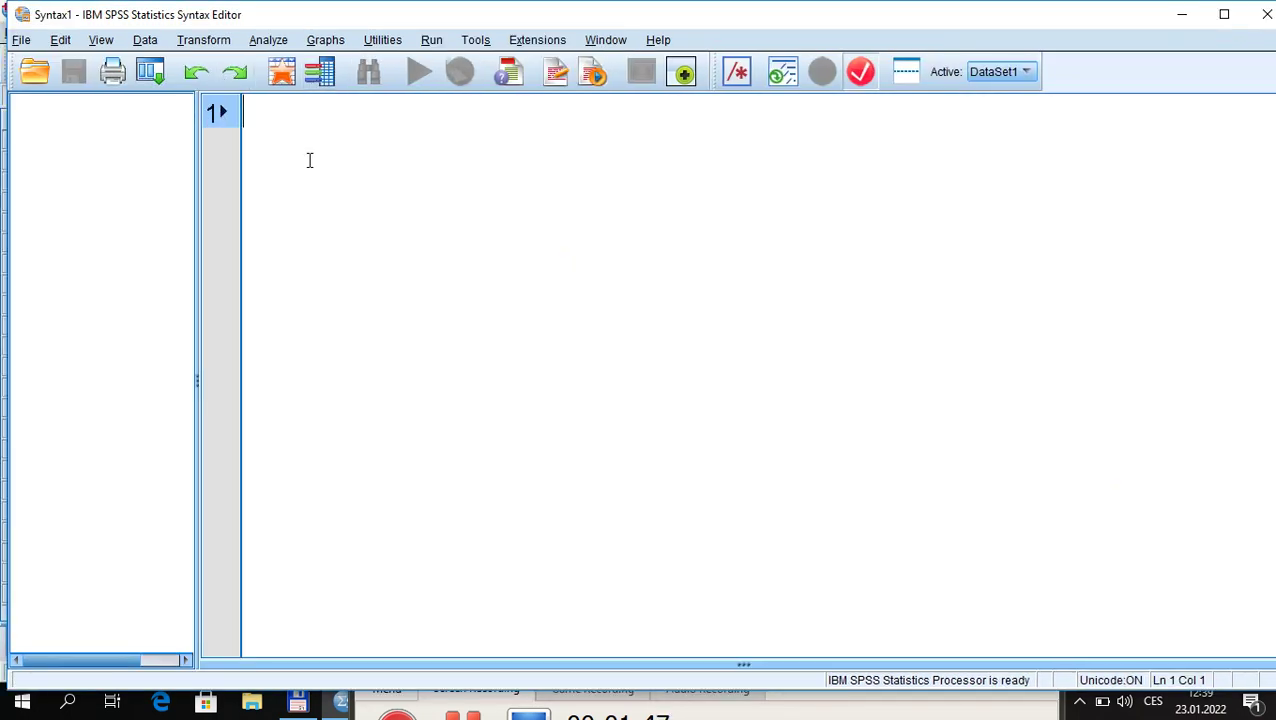
text(fre )
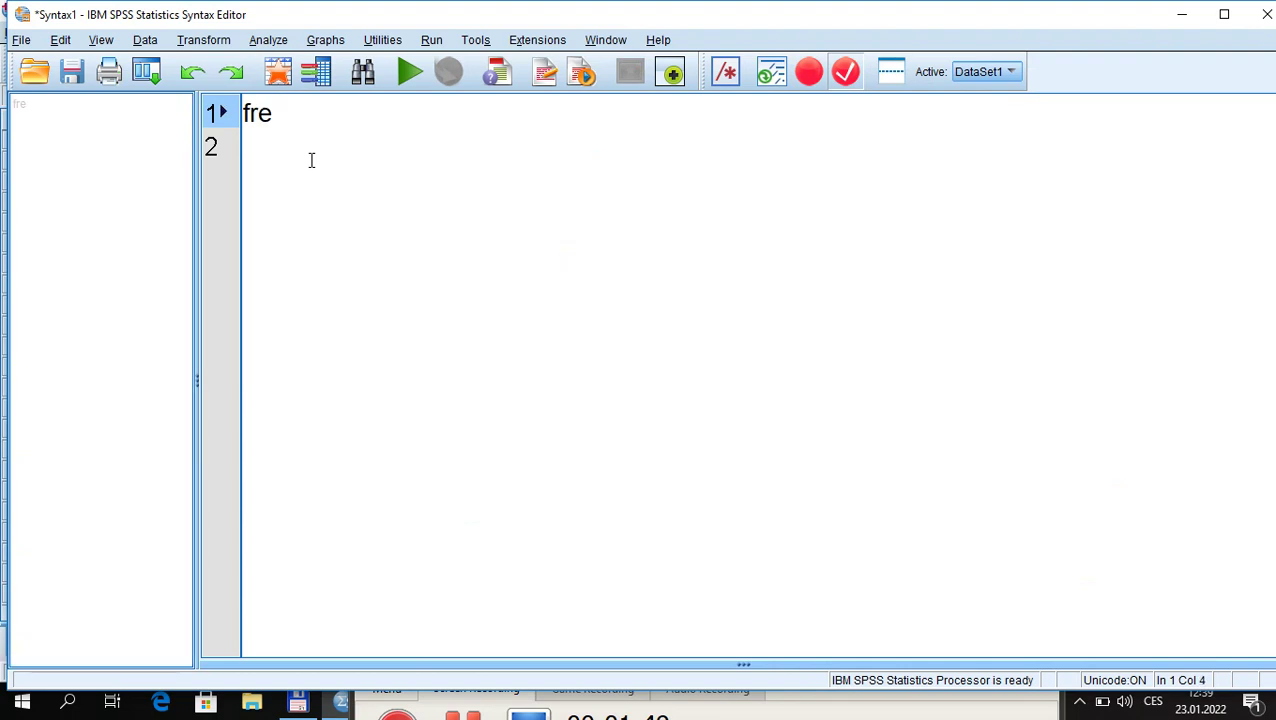
text(b8 b41)
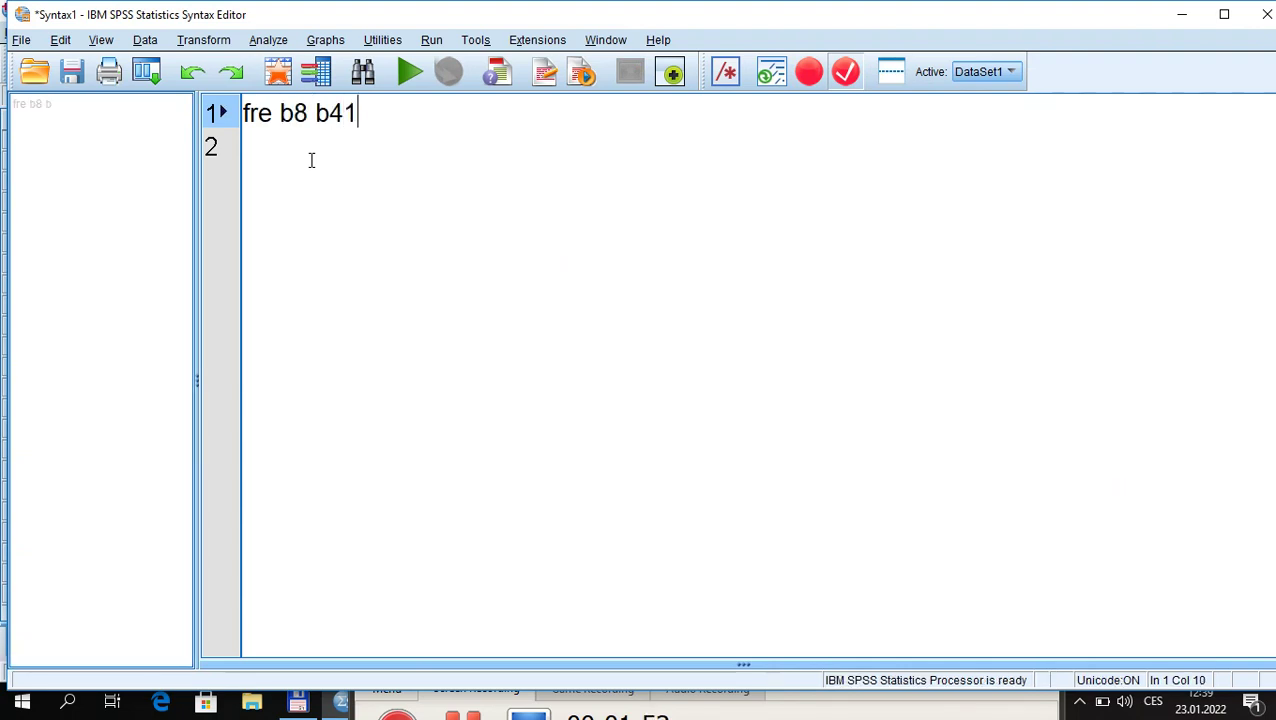
key(BackSpace)
text(8.)
key(shift+Left)
key(shift+Left)
key(ctrl+r)
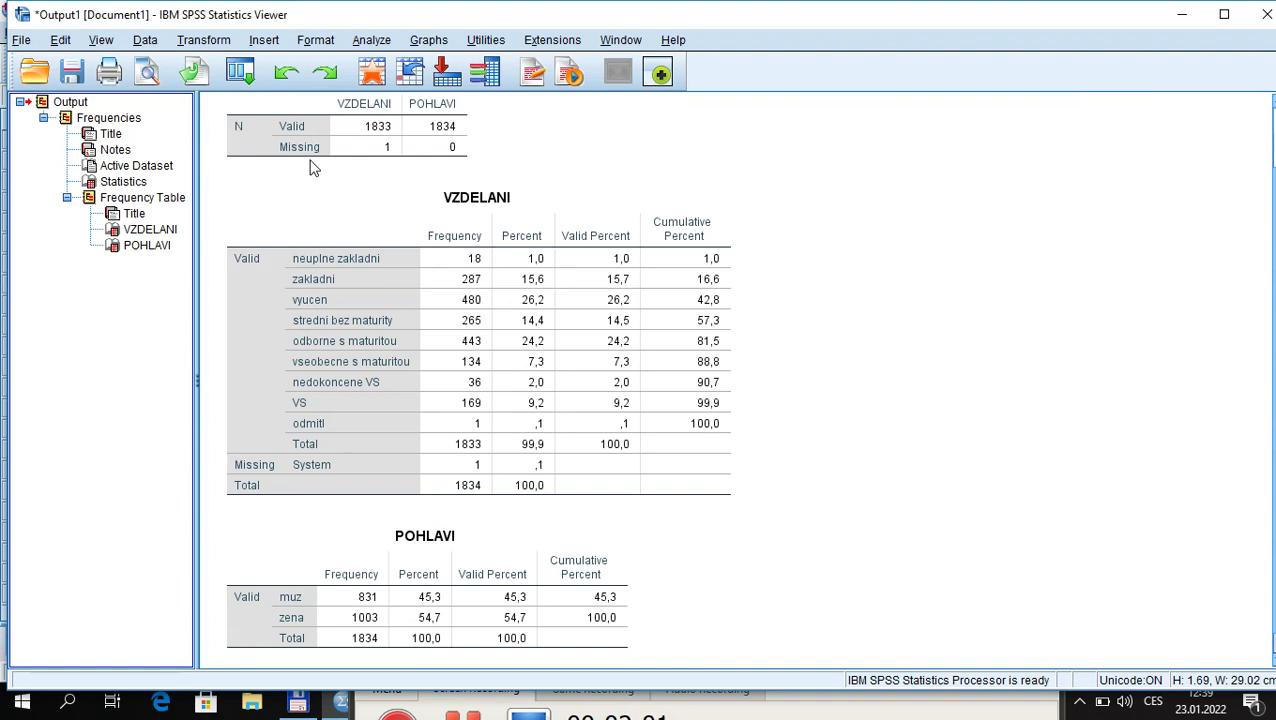
Examine the categories and frequencies in the VZDELANI and POHLAVI output tables.
click(285, 284)
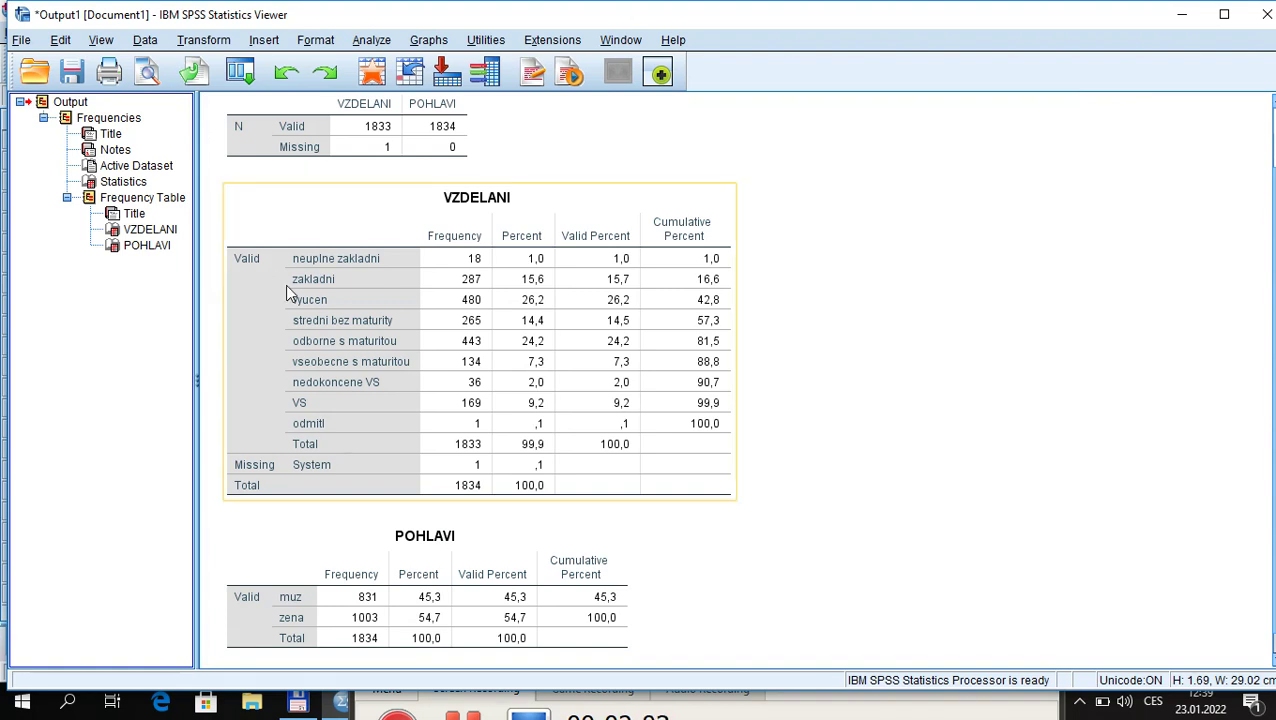
click(392, 248)
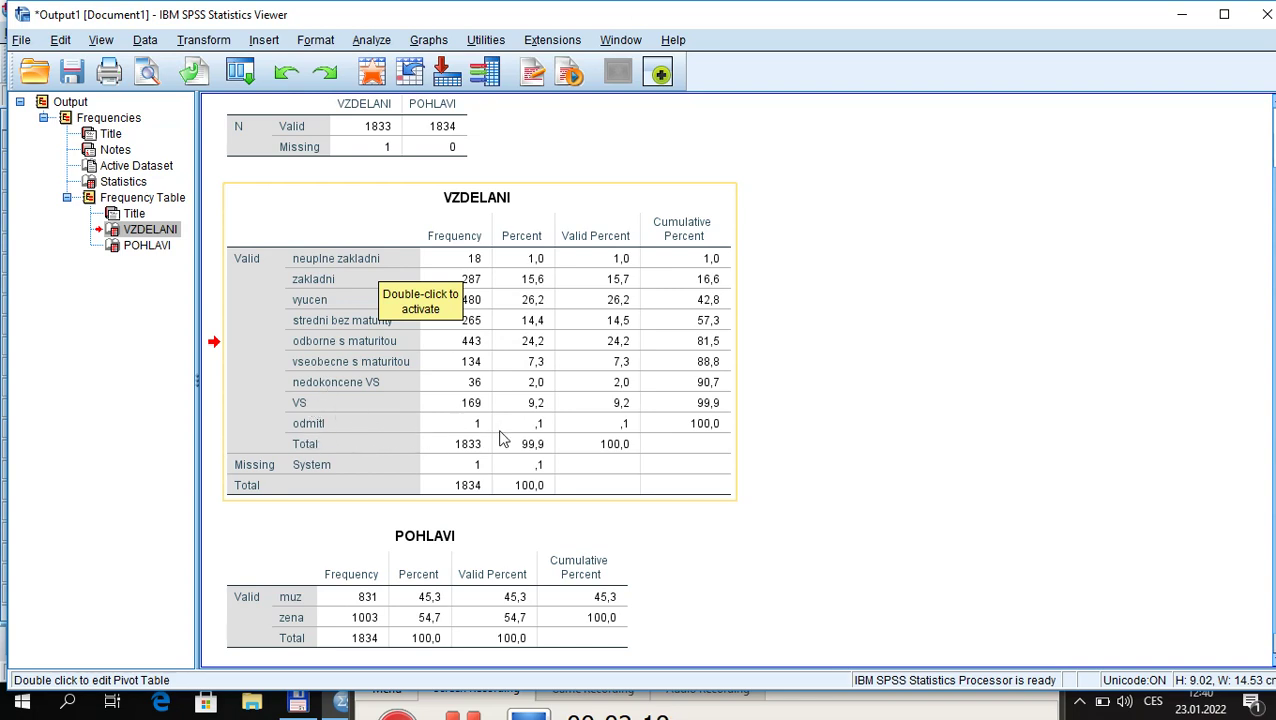
click(435, 590)
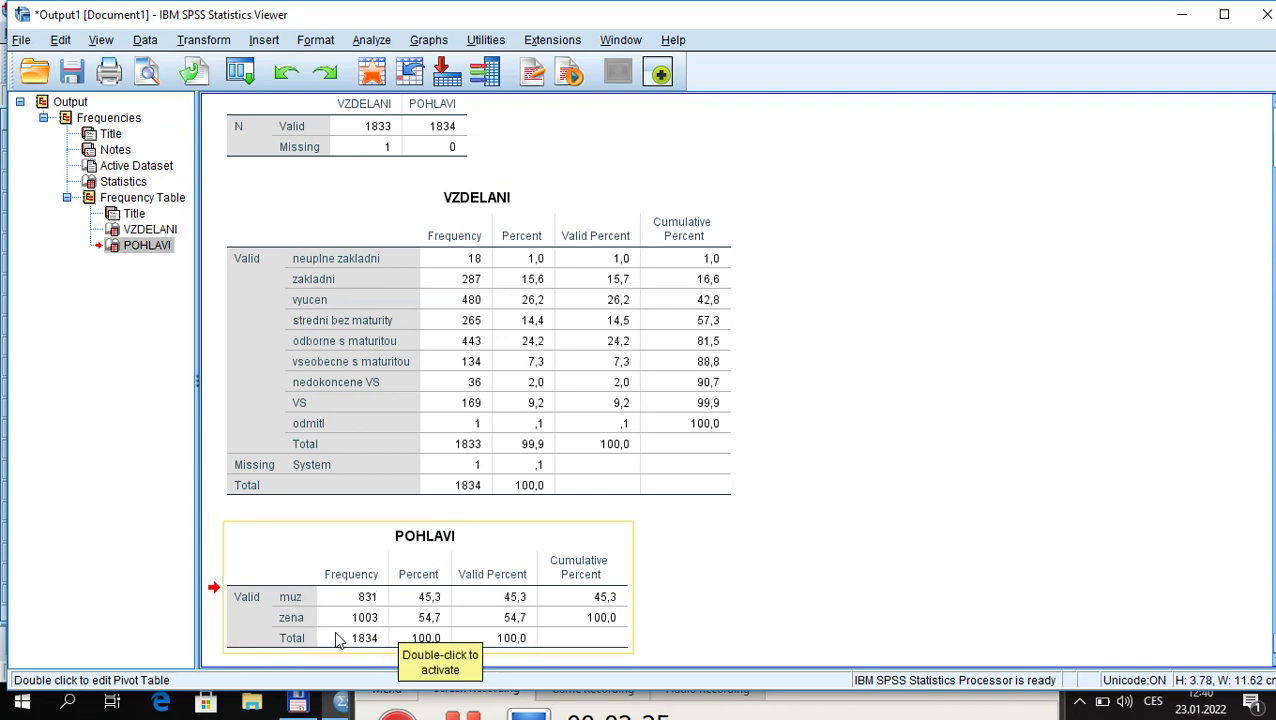
click(280, 482)
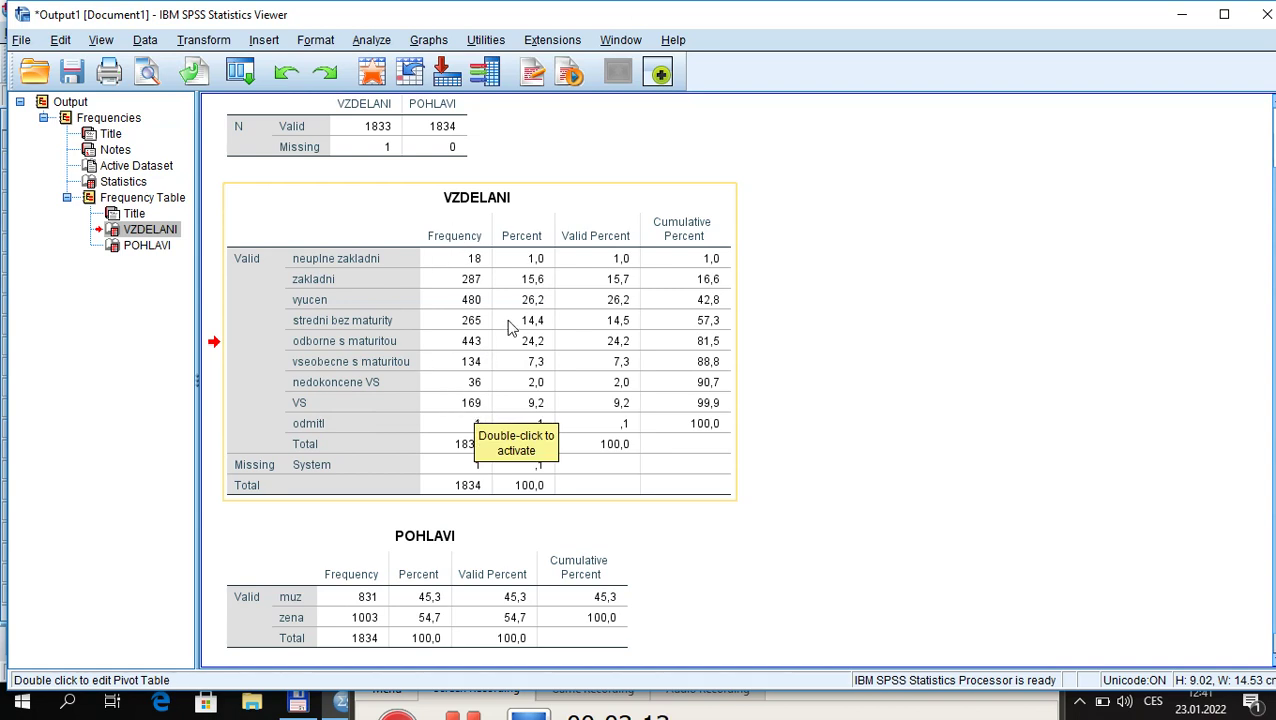
click(476, 566)
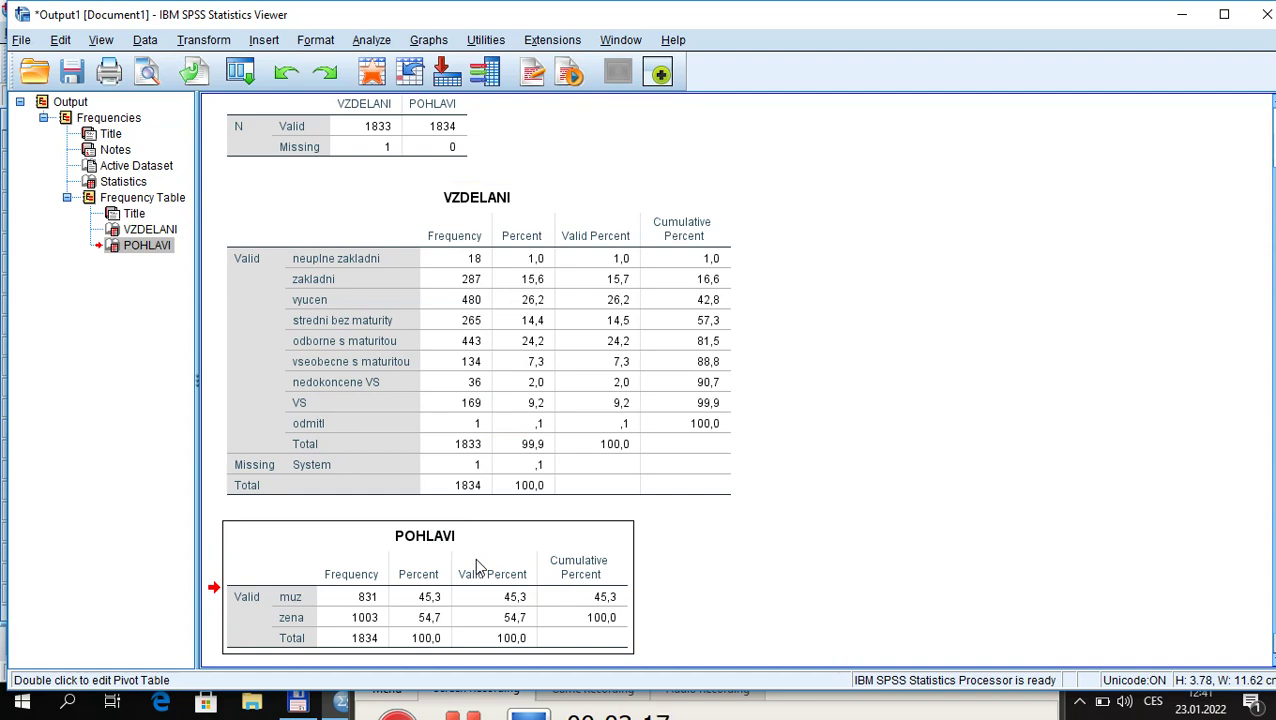
Back in the syntax file, start a recode command for b8 below the frequencies line, with (1 2=1) and (3 4=2).
key(alt+Tab)
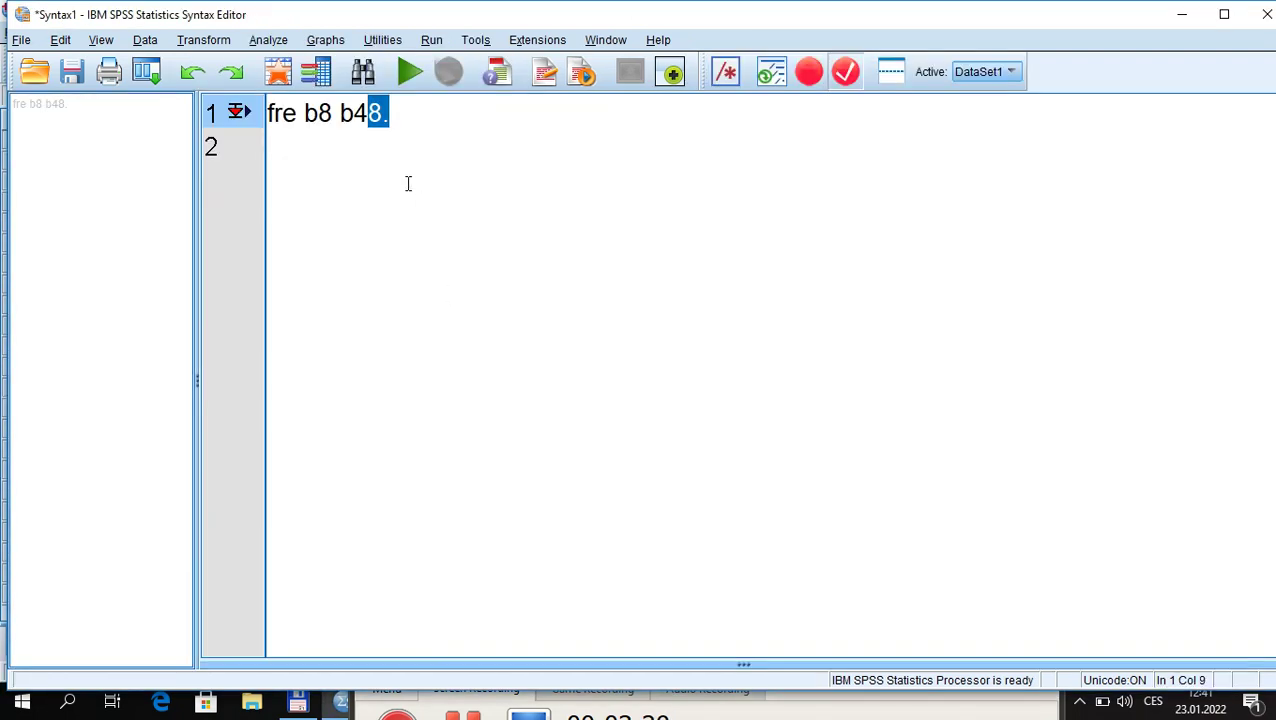
click(386, 167)
key(Return)
text(recode )
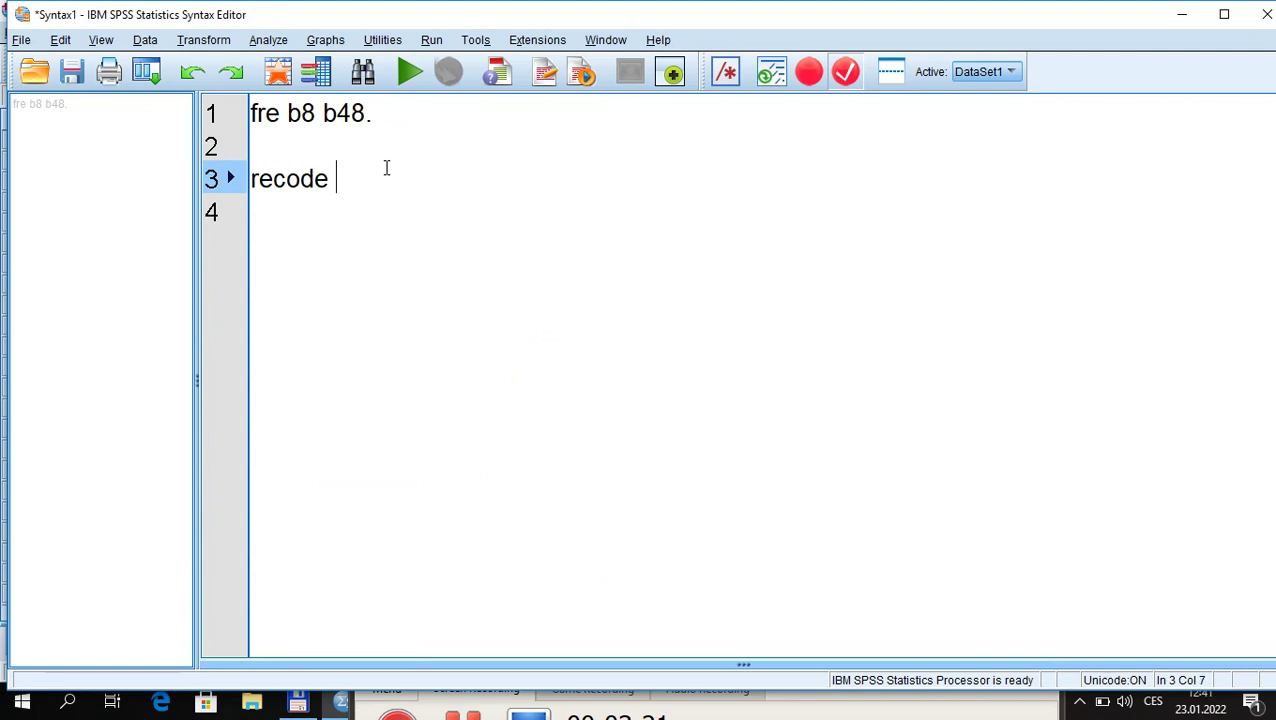
text(b8 )
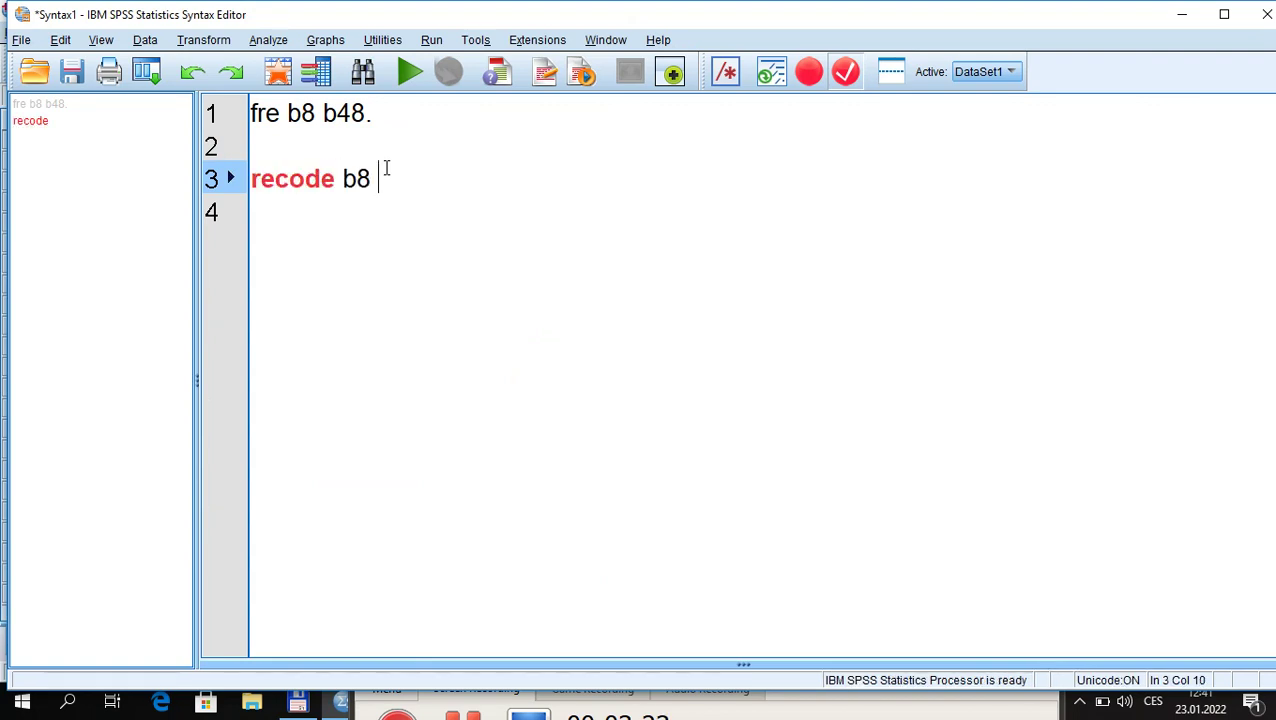
text((1 2=1) ()
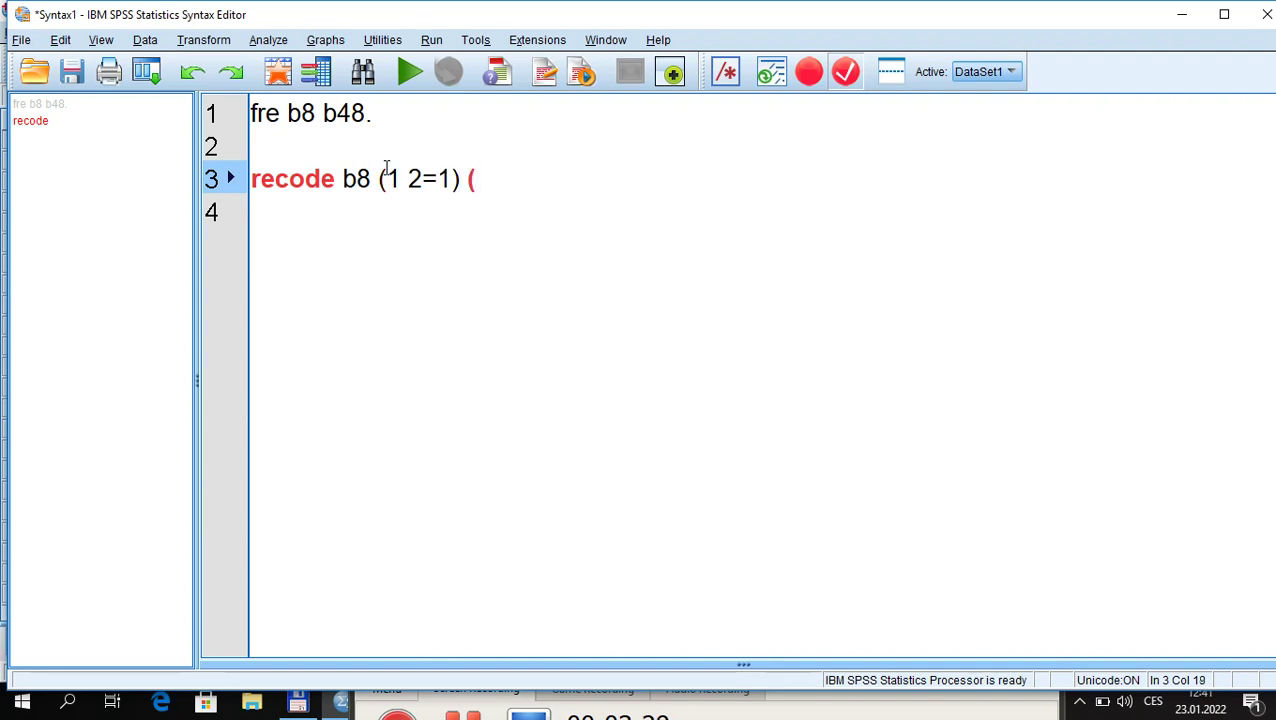
text(3 4)
key(Left)
key(Right)
text(=2)
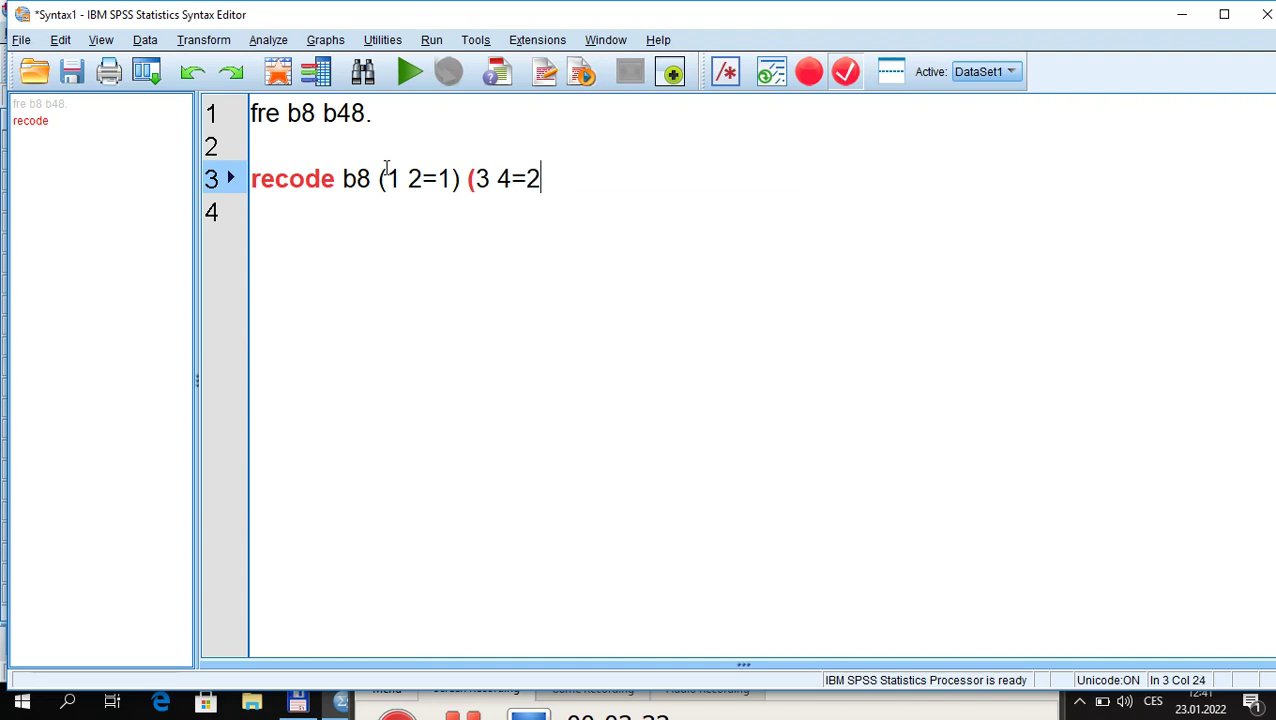
Complete the b8 recode command with (5 thru 7=3) (8=4) into the new variable vzdel, ending with a period.
text() (5)
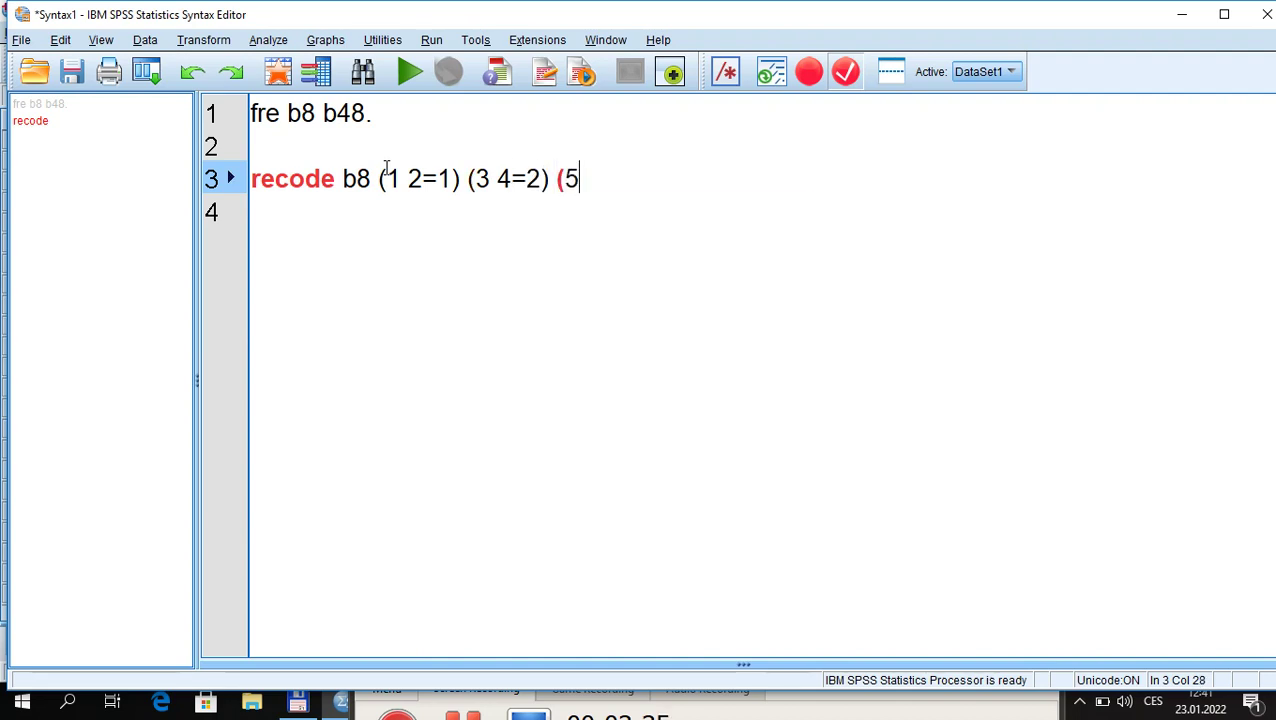
text( thru )
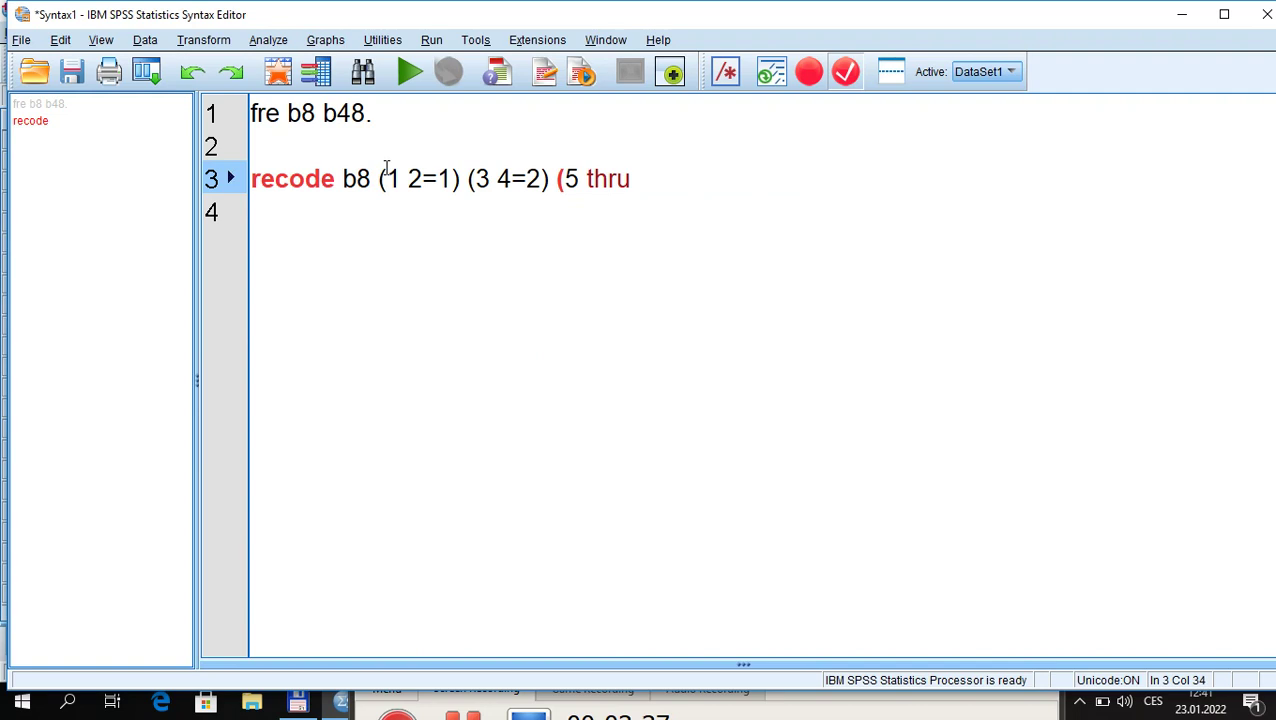
text(7=30)
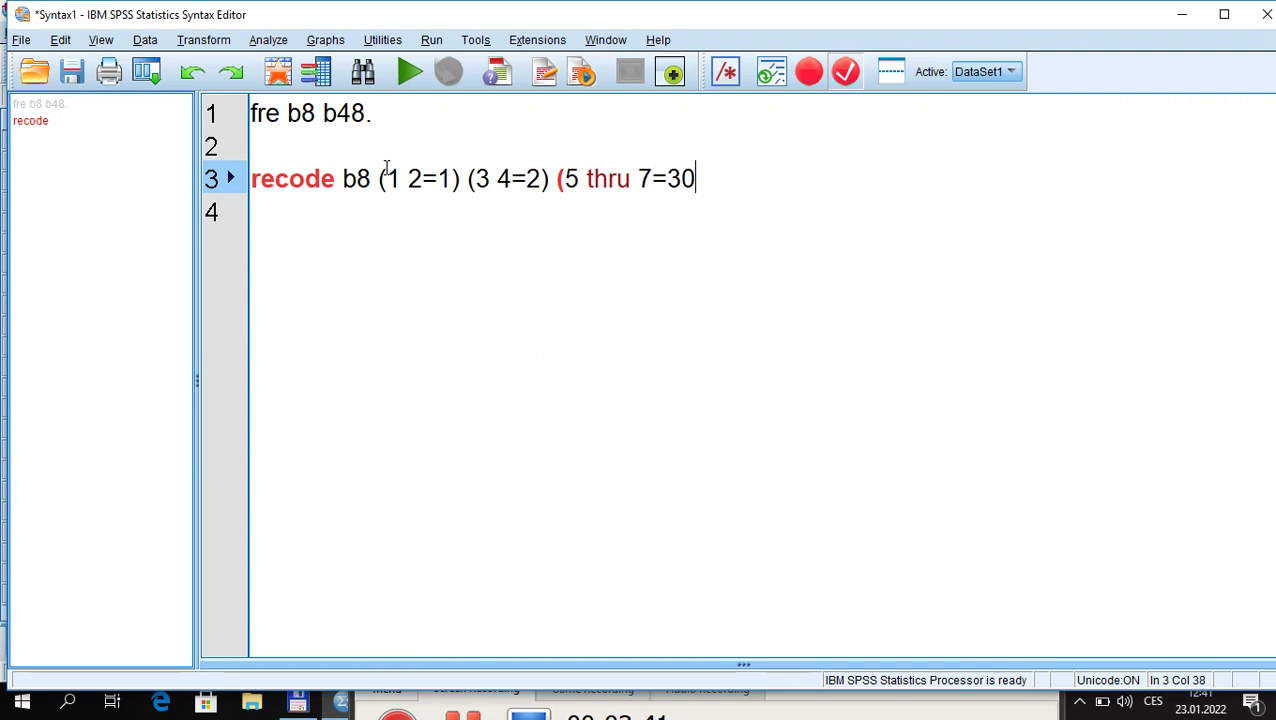
key(BackSpace)
text() ()
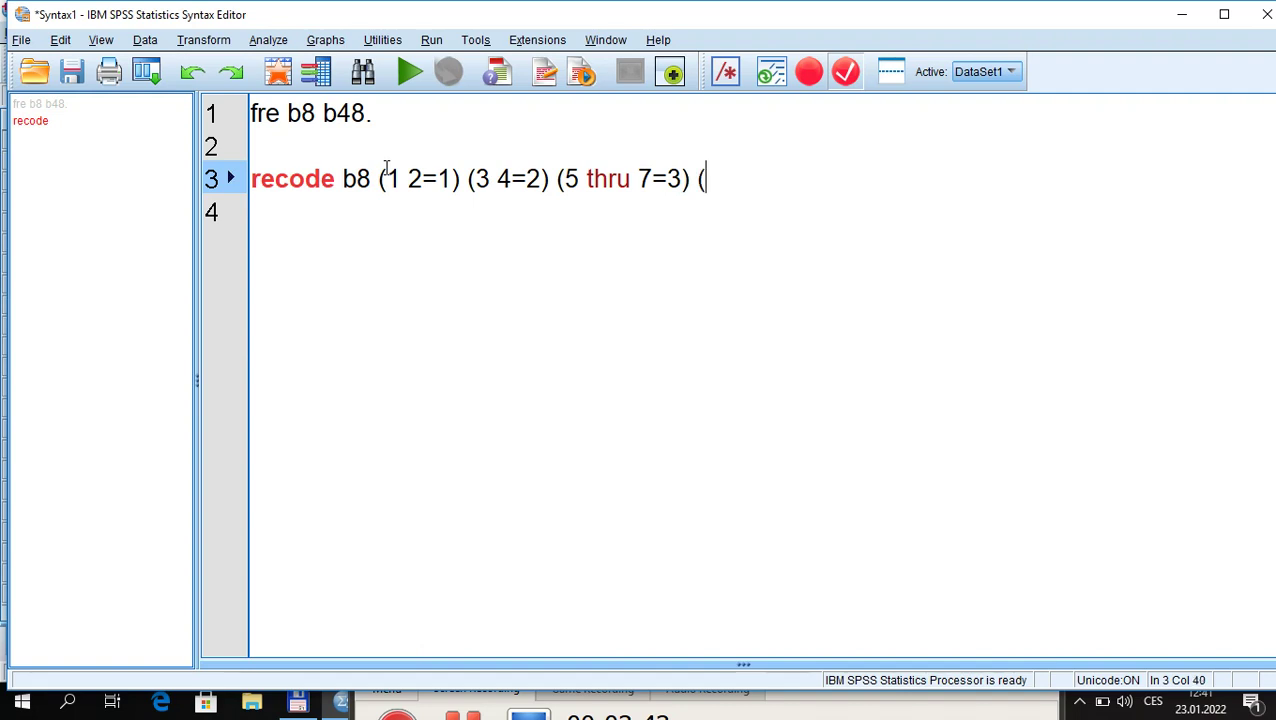
text(8=)
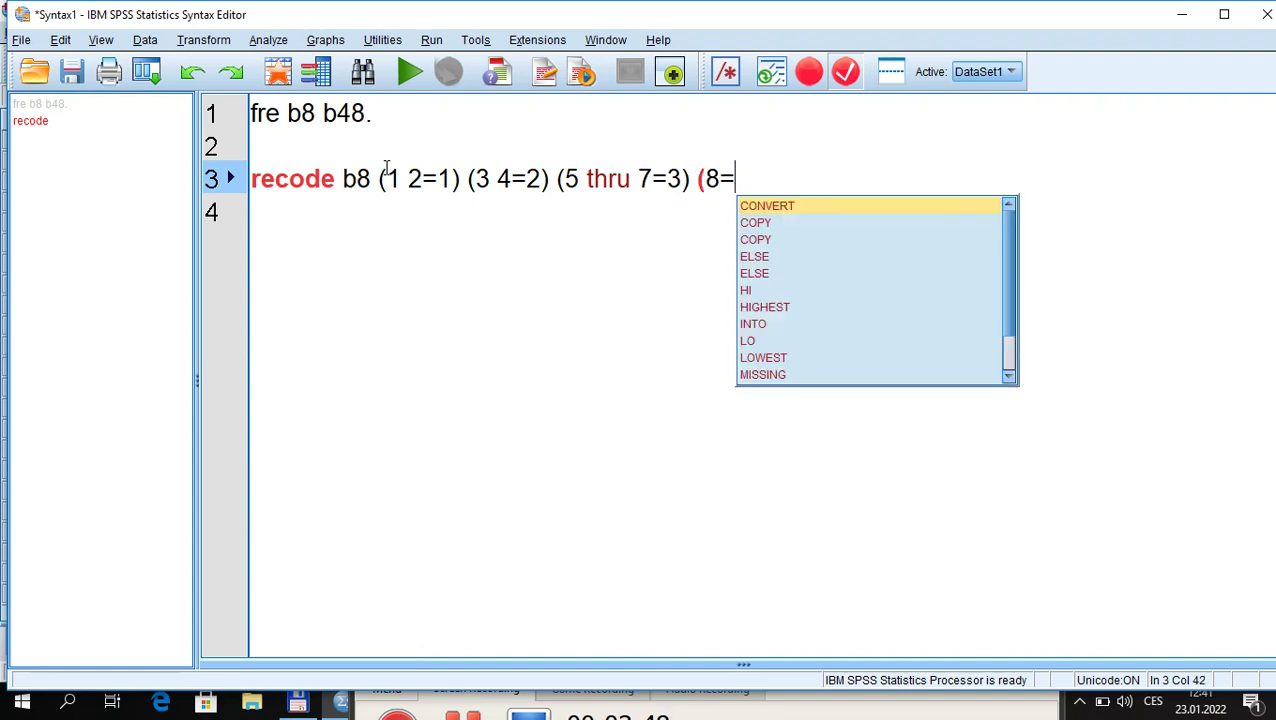
text(4)
text(e)
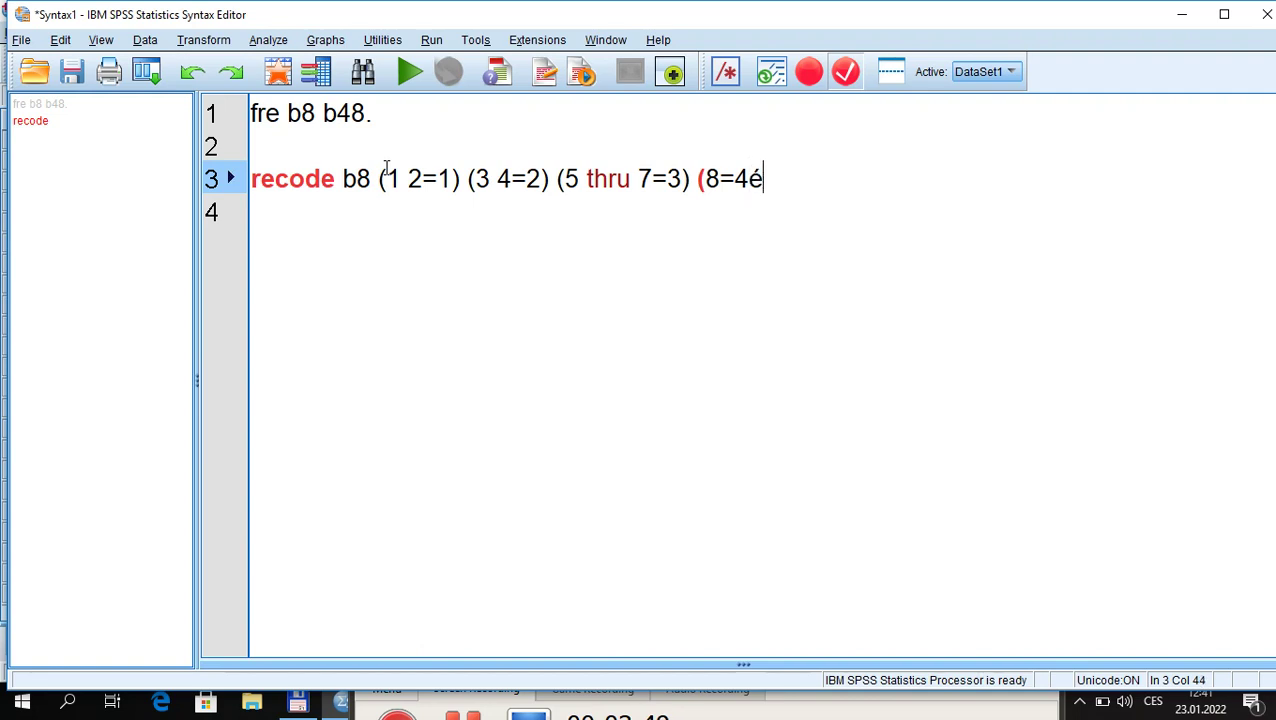
key(BackSpace)
text() into )
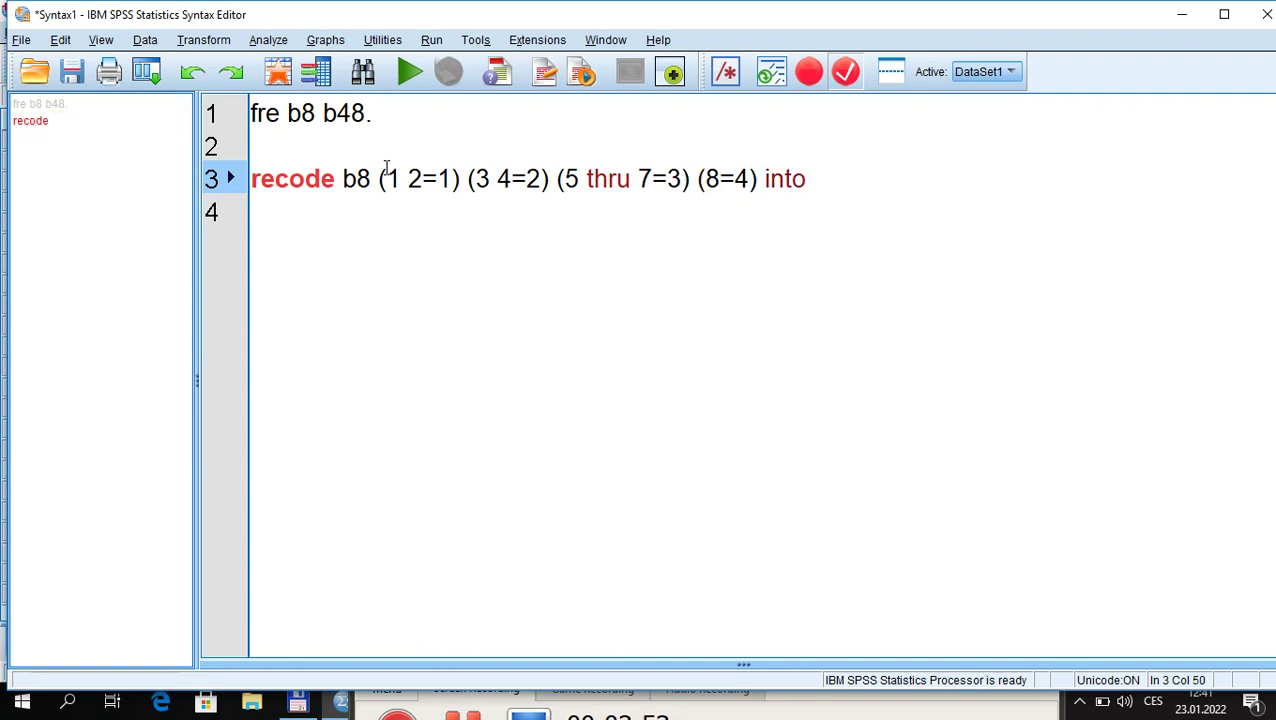
text(vzdel.)
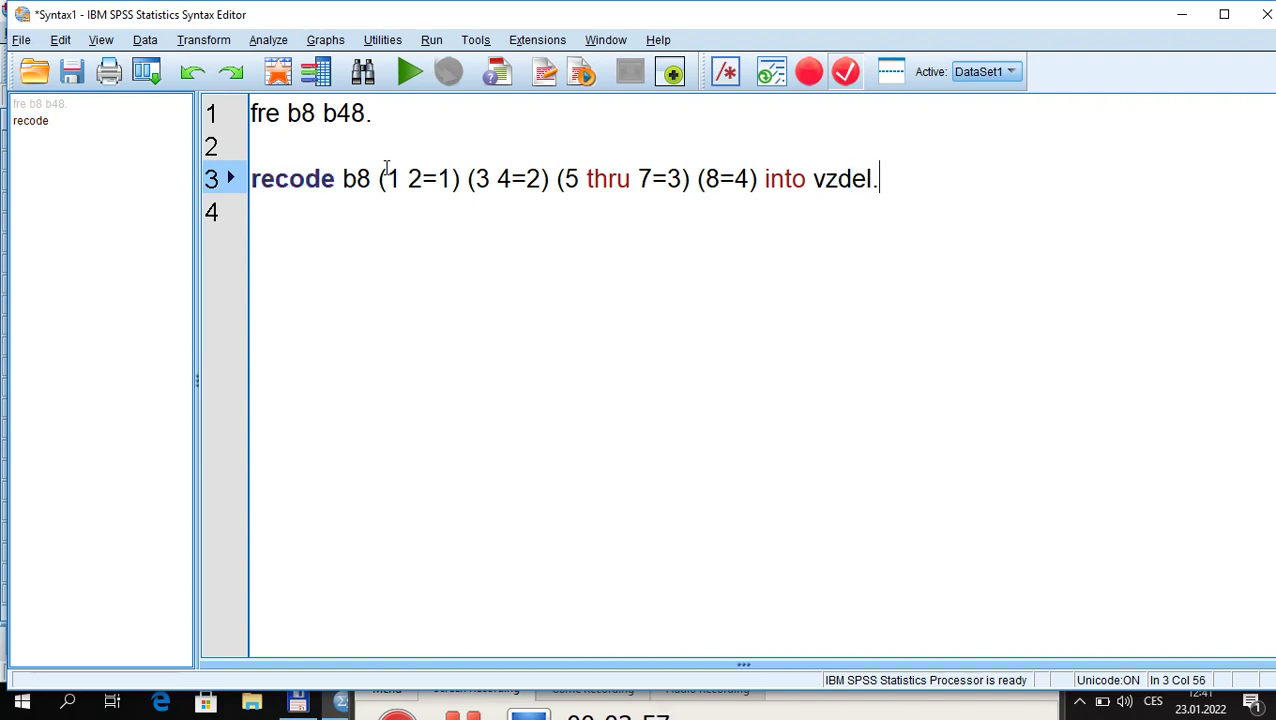
key(Left)
key(shift+Left)
key(shift+Left)
key(shift+Left)
key(shift+Left)
key(shift+Left)
key(shift+Left)
key(shift+Left)
key(shift+Left)
key(shift+Left)
key(shift+Left)
key(shift+Left)
key(shift+Left)
key(shift+Left)
key(shift+Right)
key(shift+Right)
key(Left)
key(Right)
key(Right)
key(Right)
key(Right)
key(Right)
key(Right)
key(Right)
key(Right)
key(Right)
key(Right)
key(Right)
Start a value labels command under the recode line: val lab vzdel 1'zš'.
key(Return)
text(val lab )
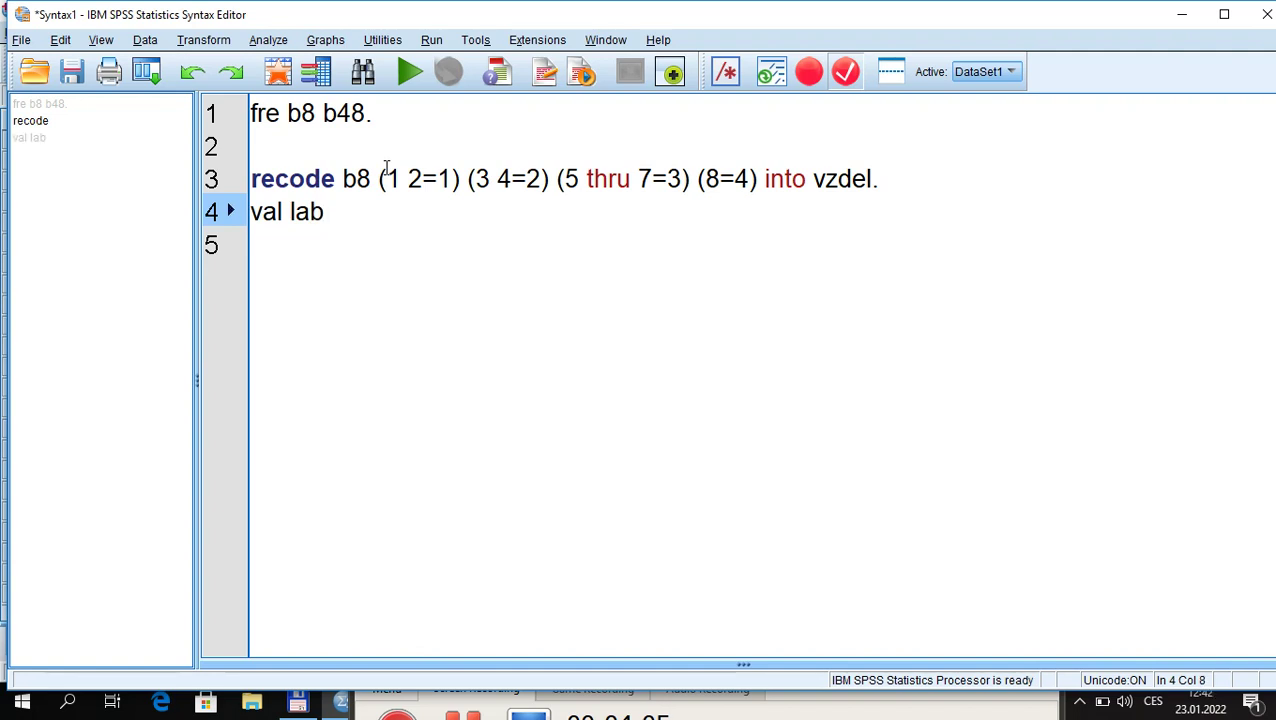
text(vzdel)
key(alt+shift)
text(1')
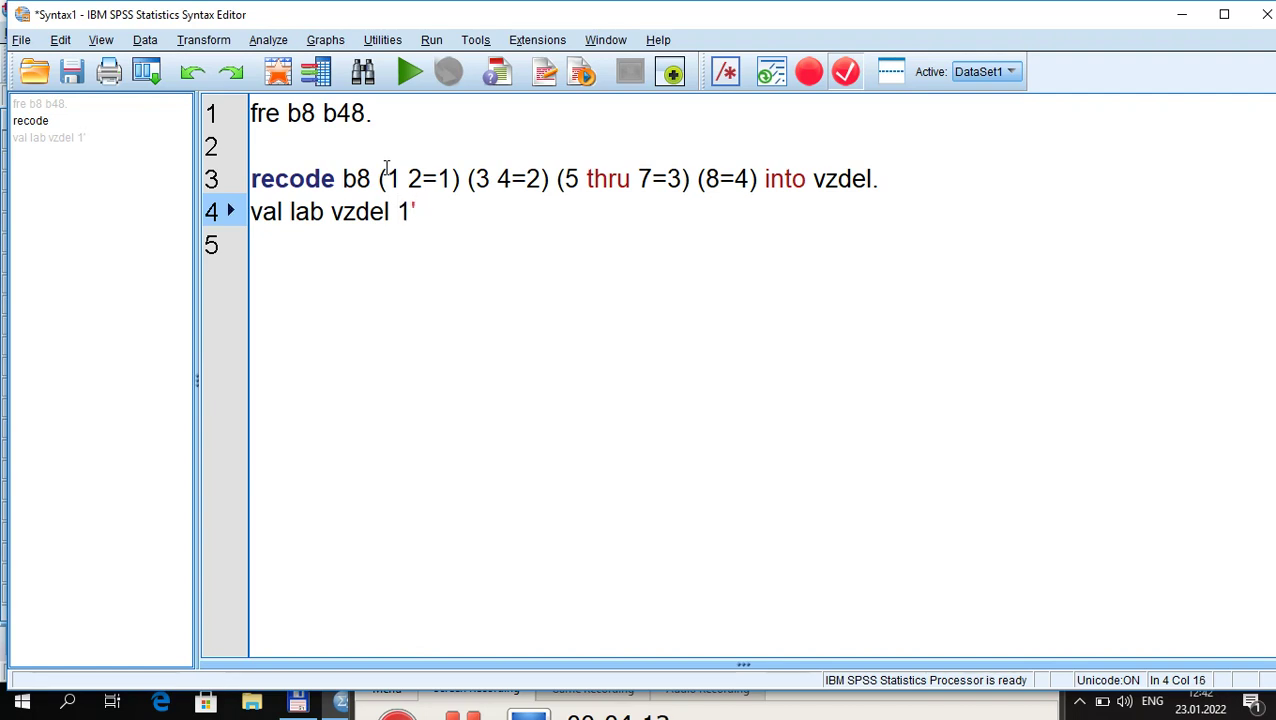
key(alt+shift)
text(zš)
key(alt+shift)
text(')
Copy the 1'zš' label and paste it three more times in the val lab line, ending the command with a period.
key(shift+Left)
key(shift+Left)
key(shift+Left)
key(shift+Left)
key(shift+Left)
key(ctrl+c)
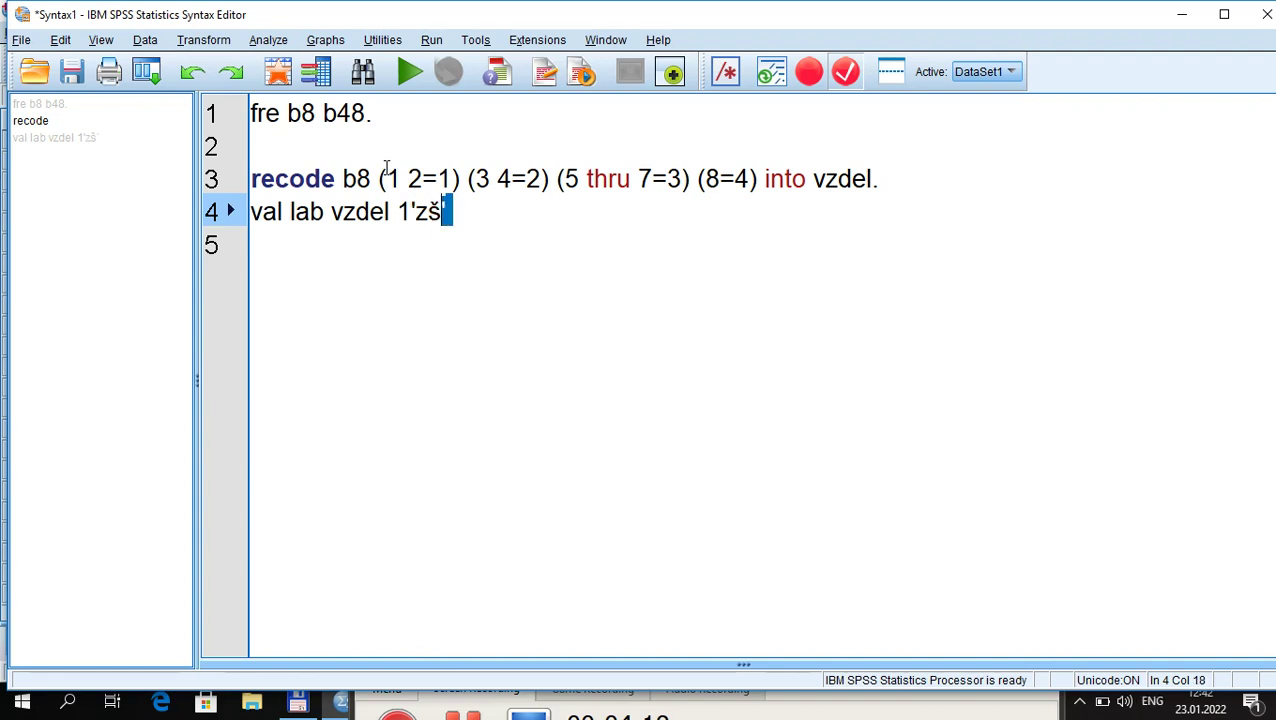
key(Right)
key(ctrl+v)
key(ctrl+v)
key(ctrl+v)
text(.)
Change the second label in the val lab line to 2'sš bez'.
key(Left)
key(Left)
key(Left)
key(Left)
key(Left)
key(Left)
key(Left)
key(Left)
key(Right)
key(BackSpace)
text(2)
key(Right)
key(Right)
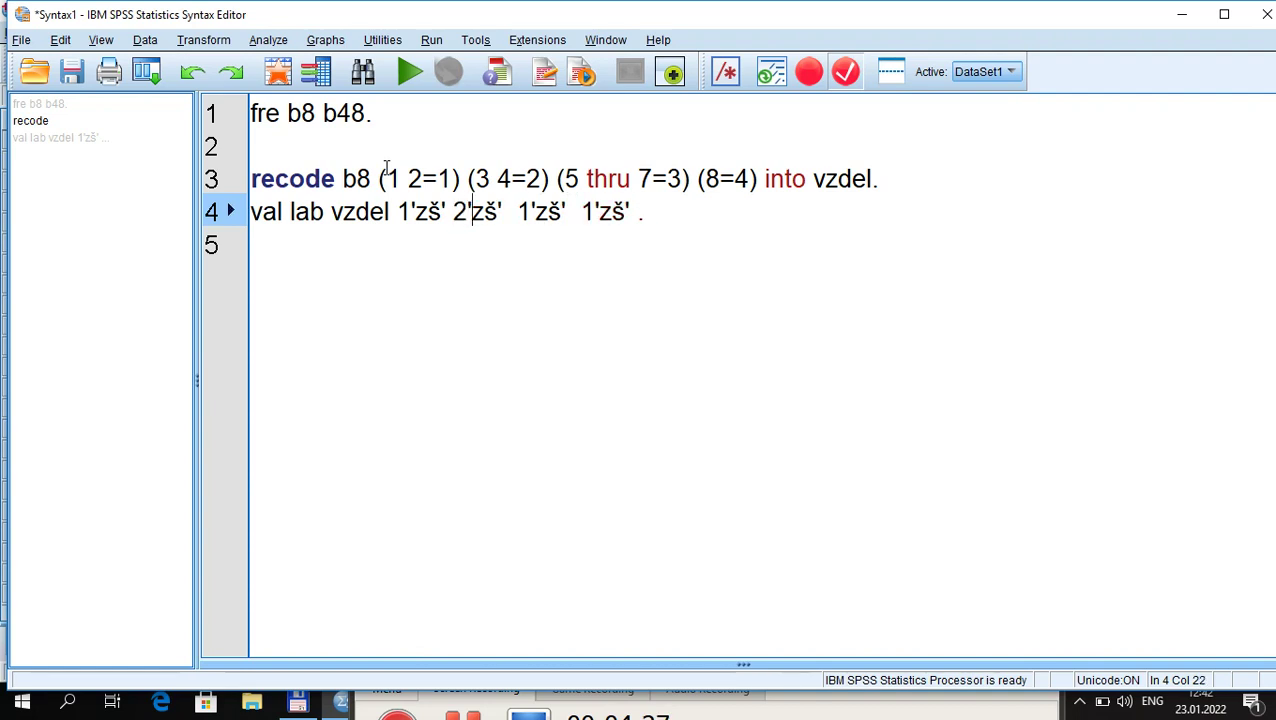
key(BackSpace)
text(s)
key(Right)
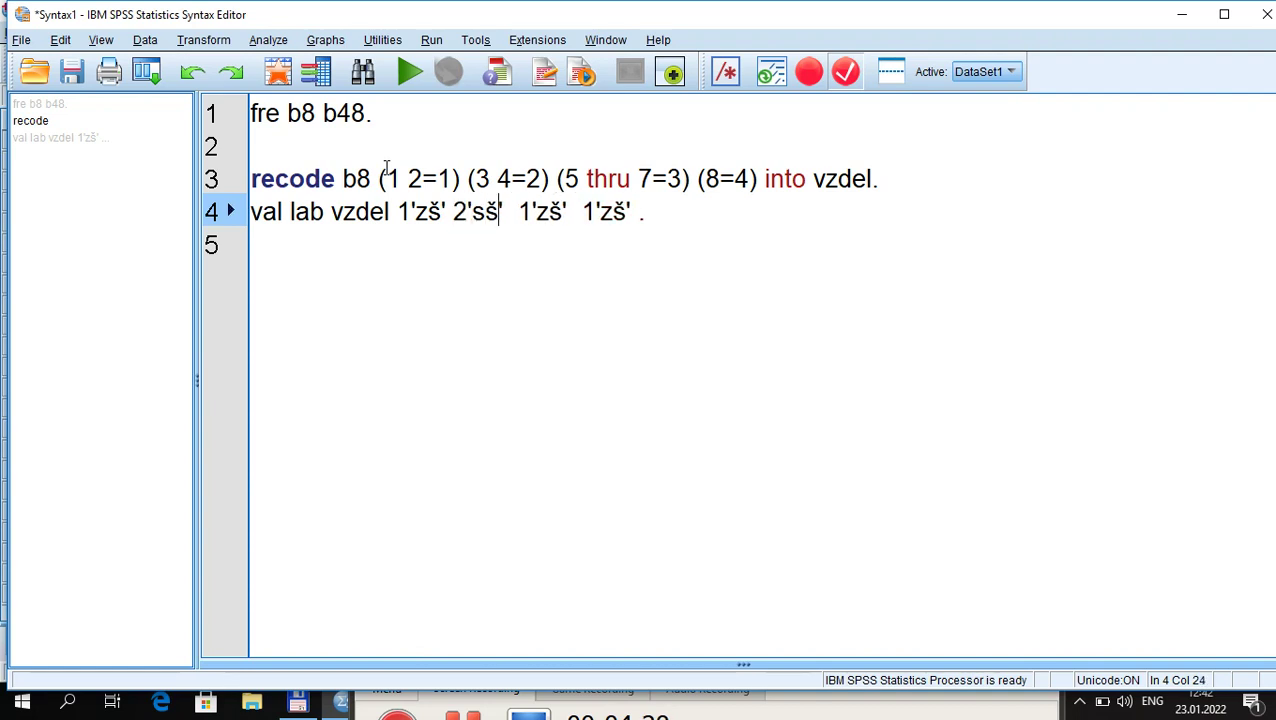
text(be)
text(y)
key(BackSpace)
text(z)
Change the third label in the val lab line to 3'sš s mat'.
key(Right)
key(Right)
key(Right)
key(Right)
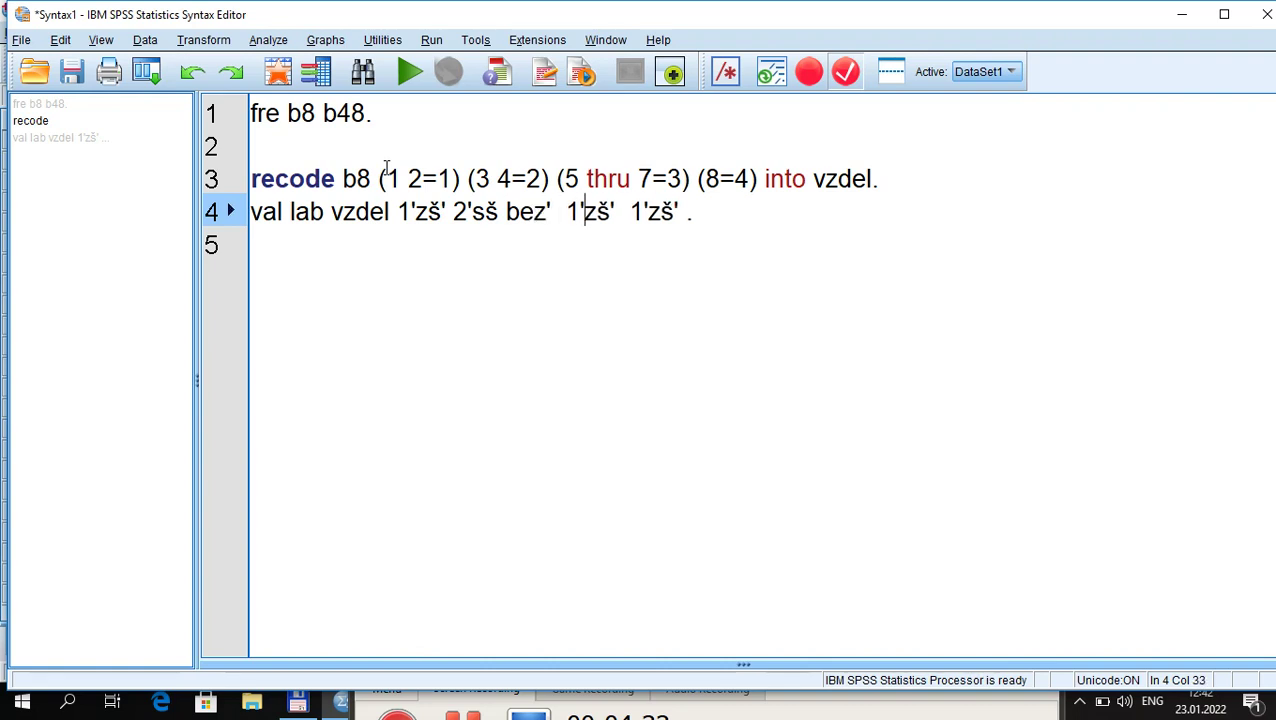
key(BackSpace)
text(3)
key(Right)
key(Delete)
text(s)
key(Right)
text(s mat)
Change the fourth label in the val lab line to 4'vš', directly followed by the closing period.
key(Right)
key(Right)
key(Right)
key(Delete)
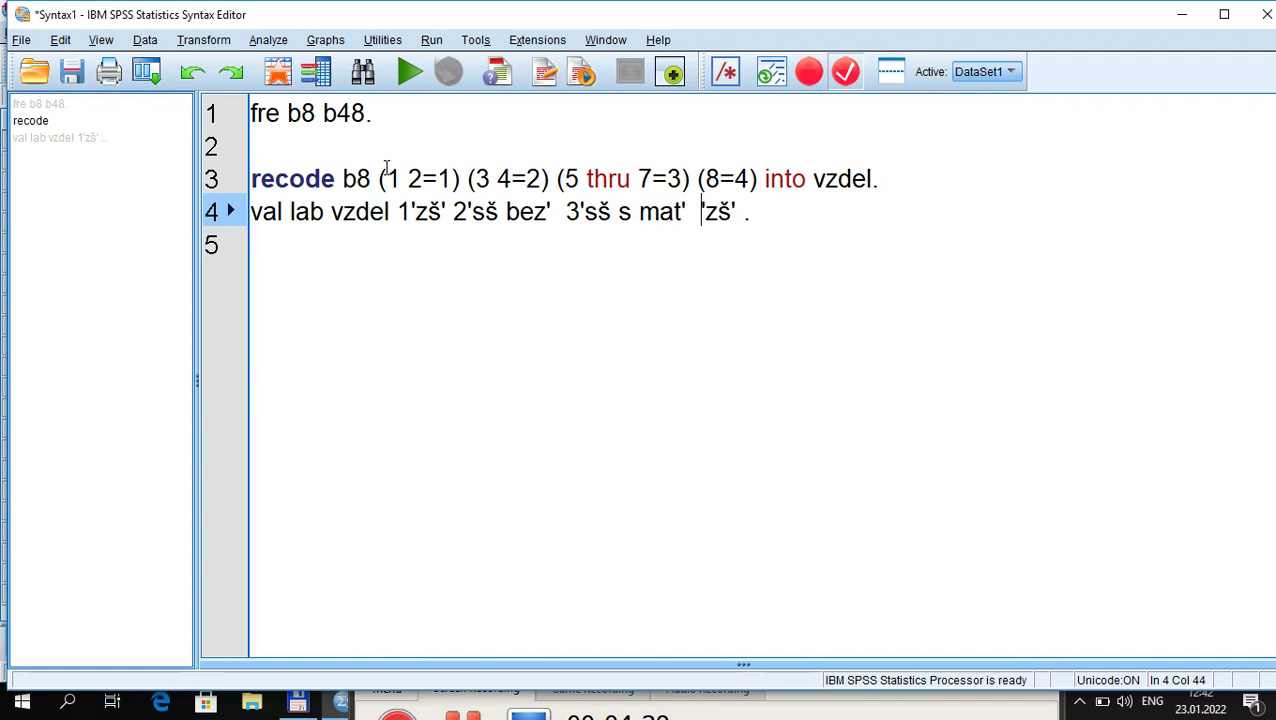
text(4)
key(Right)
key(Delete)
text(v)
key(Right)
key(Right)
key(Right)
key(Right)
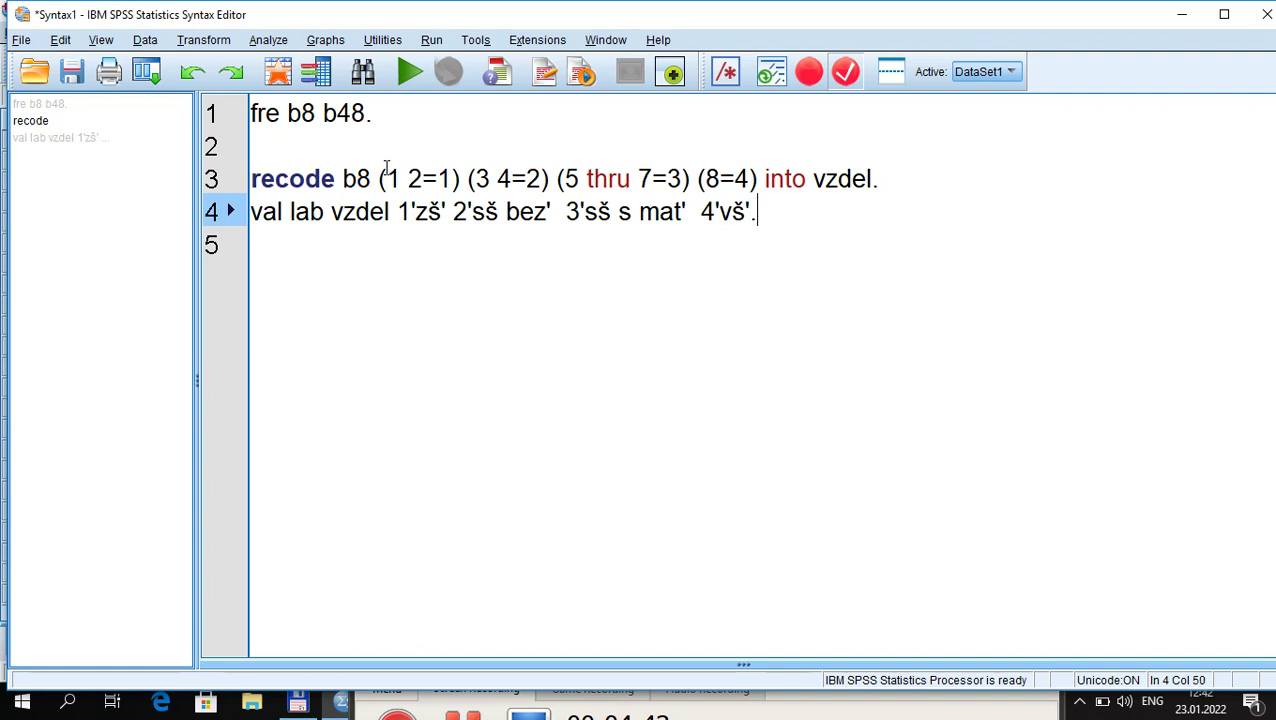
Add "fre vzdel." on a new line, run the recode, val lab and fre commands together, and go to the original VZDELANI output table.
key(Return)
text(fre vzdel)
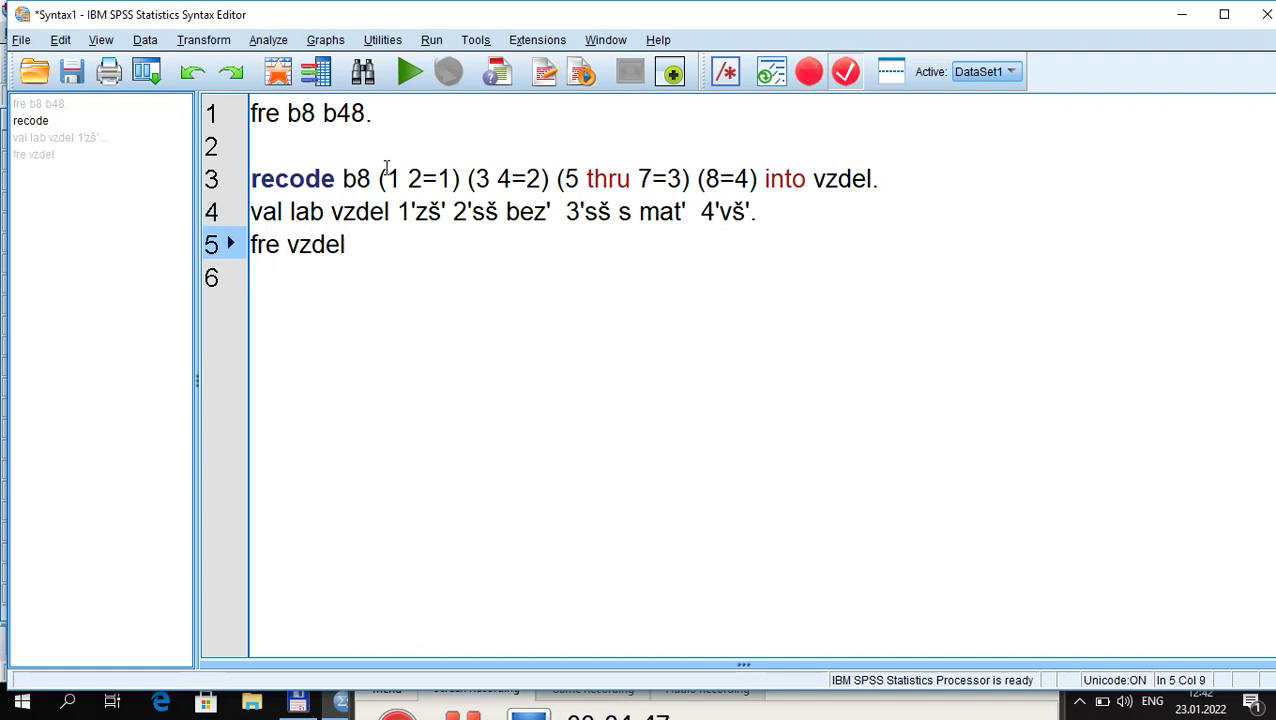
text(.)
key(Up)
key(Up)
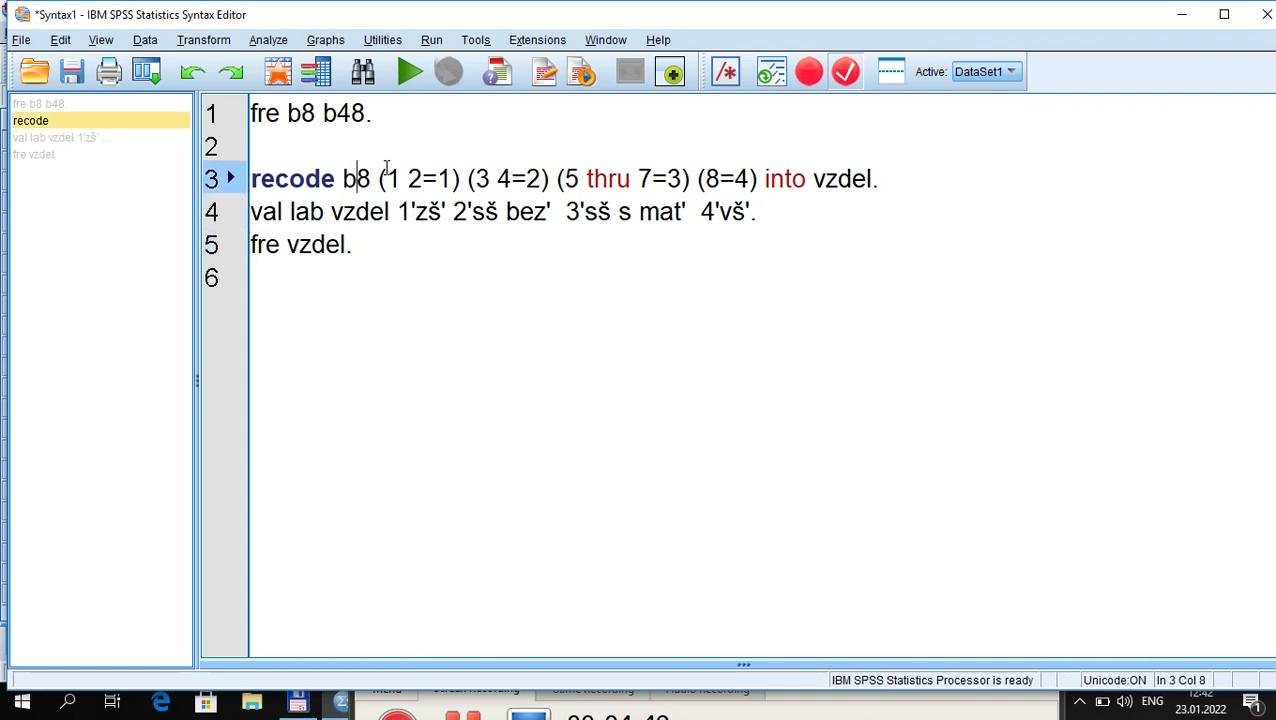
key(shift+Down)
key(shift+Down)
key(shift+Down)
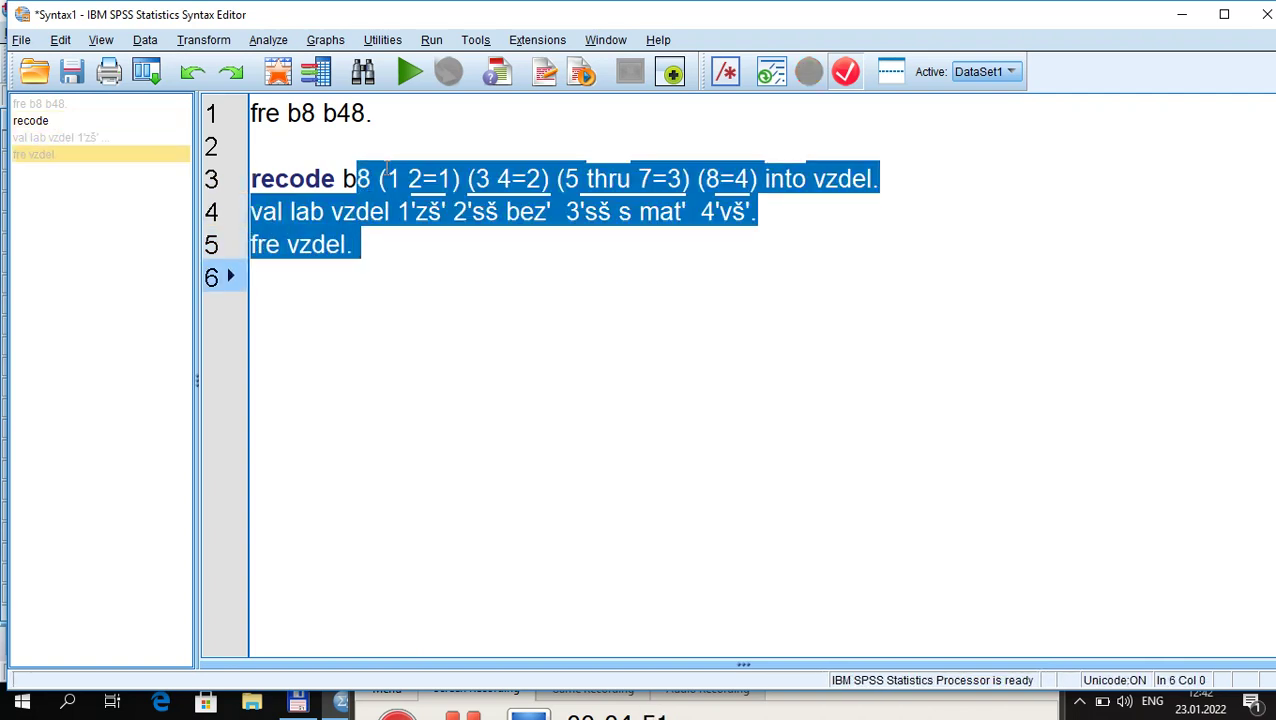
key(ctrl+r)
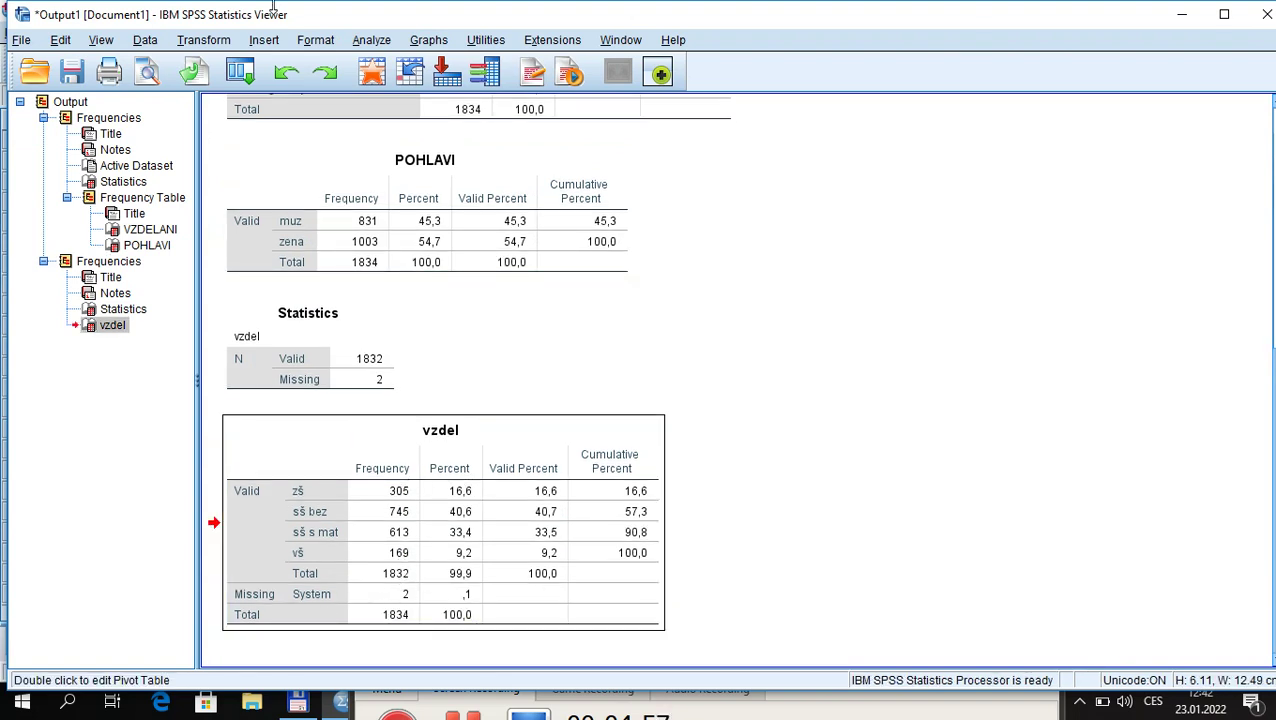
click(345, 114)
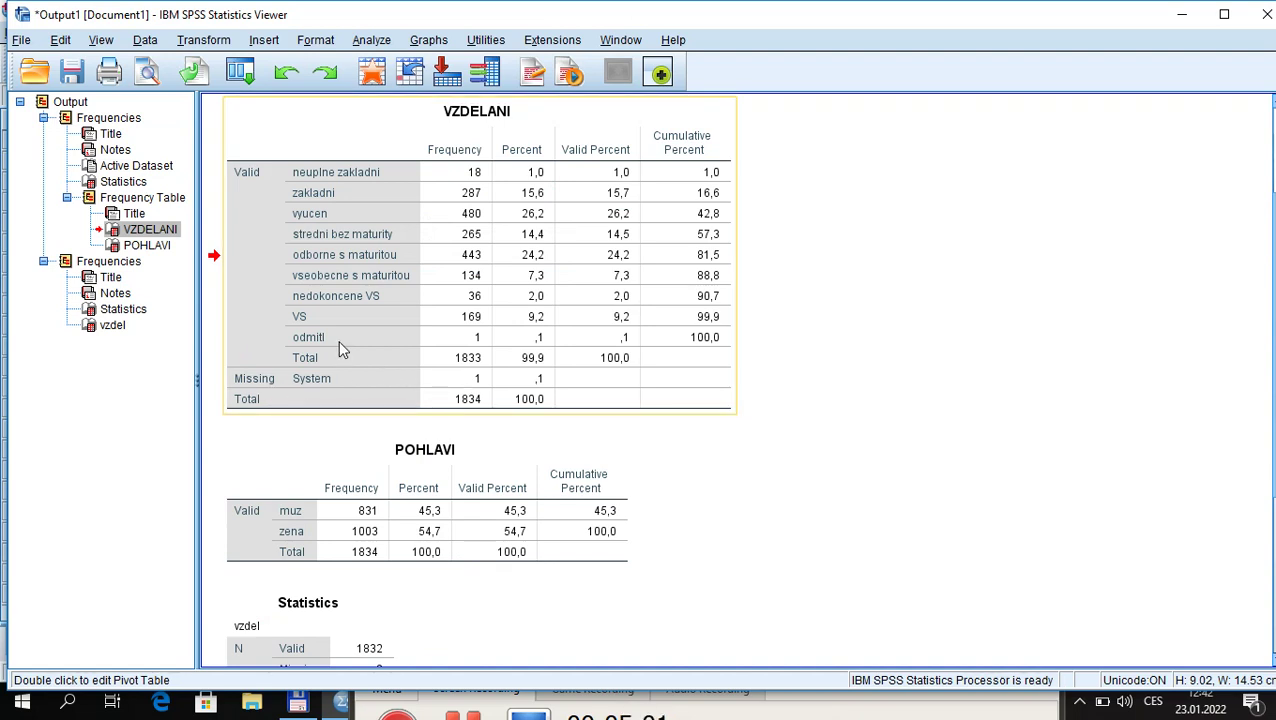
Look at the vzdel frequency table in the output and return to the syntax editor.
click(112, 325)
click(428, 182)
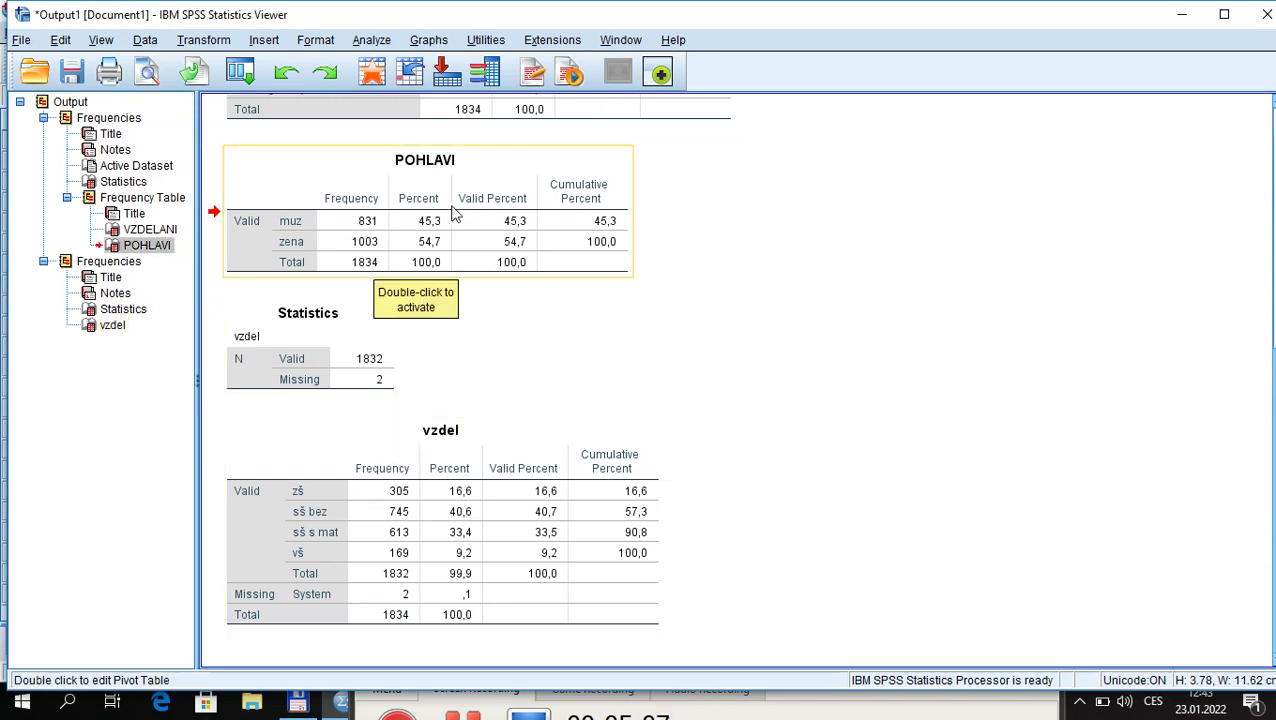
key(alt+Tab)
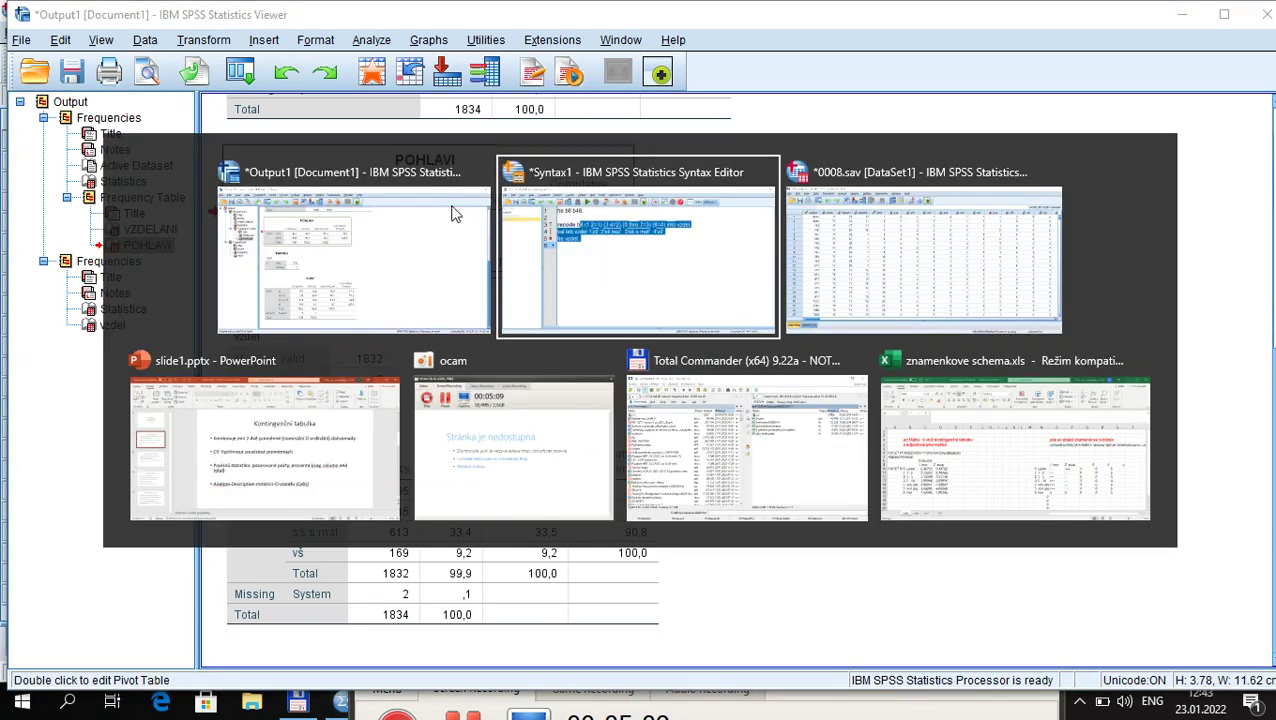
Place the cursor on a blank line below fre vzdel, start a Crosstabs analysis and list the variables by name.
click(428, 306)
key(Return)
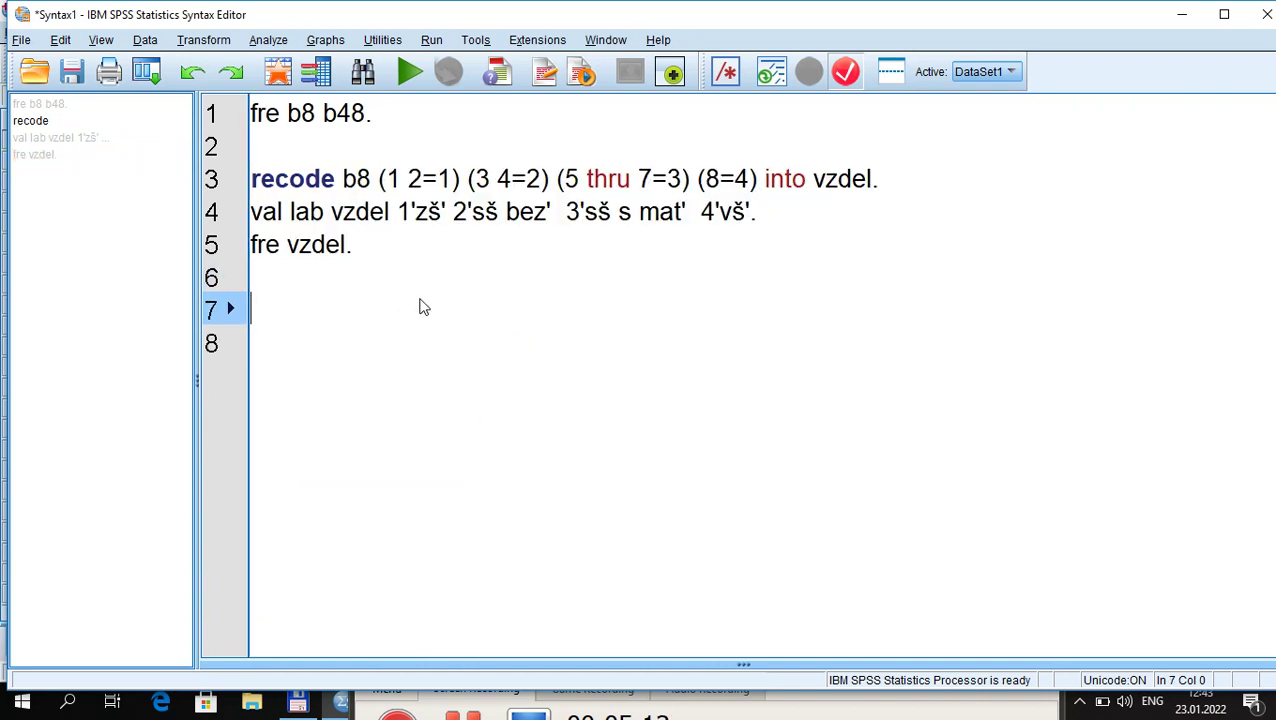
click(258, 44)
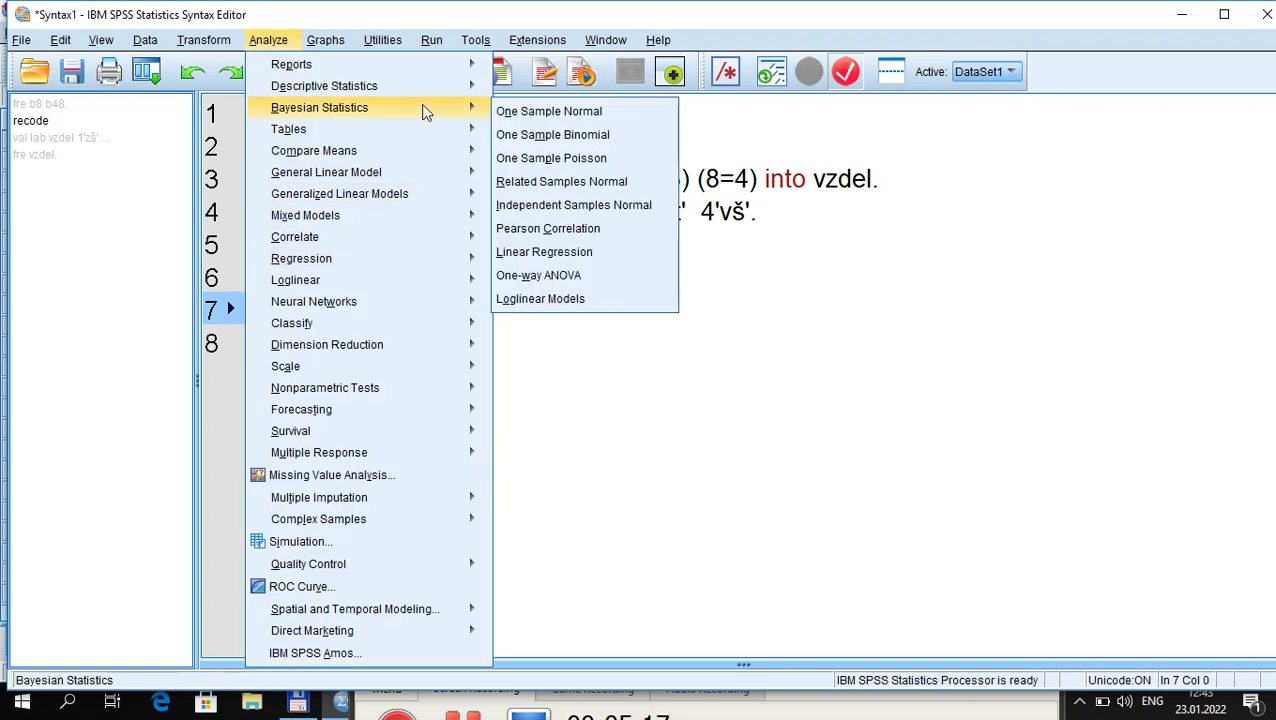
mouse_move(445, 86)
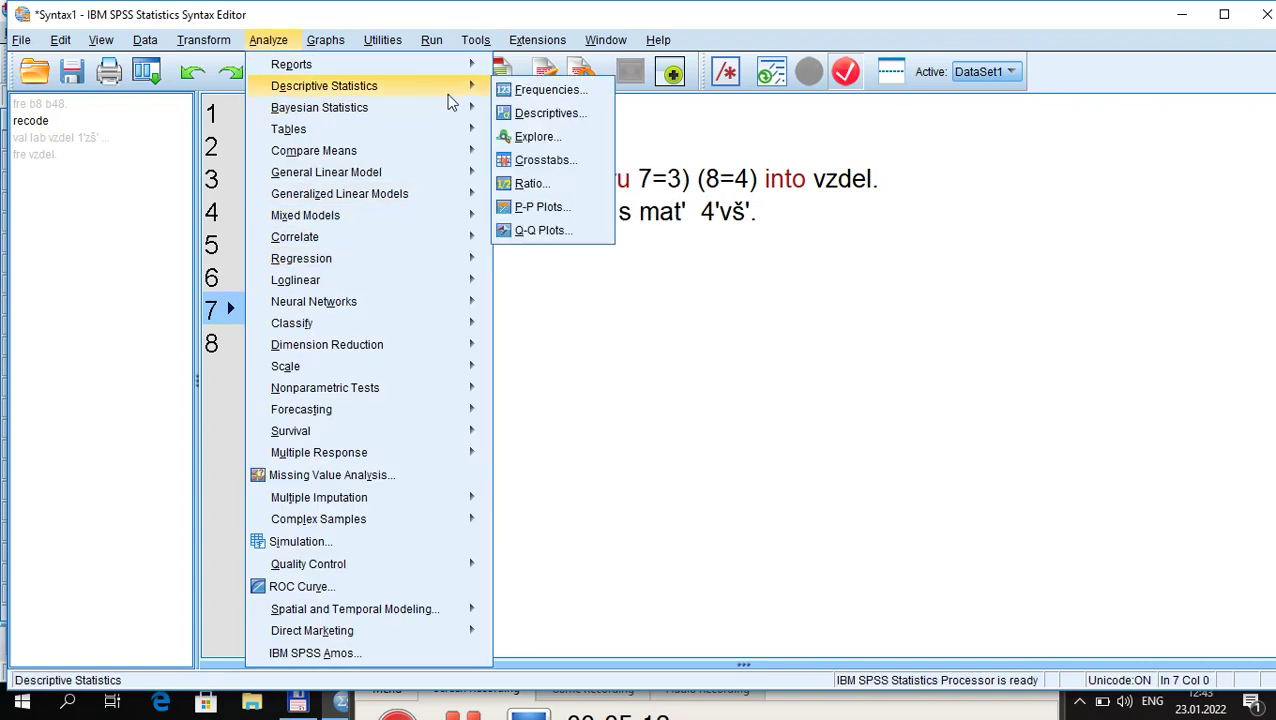
click(541, 168)
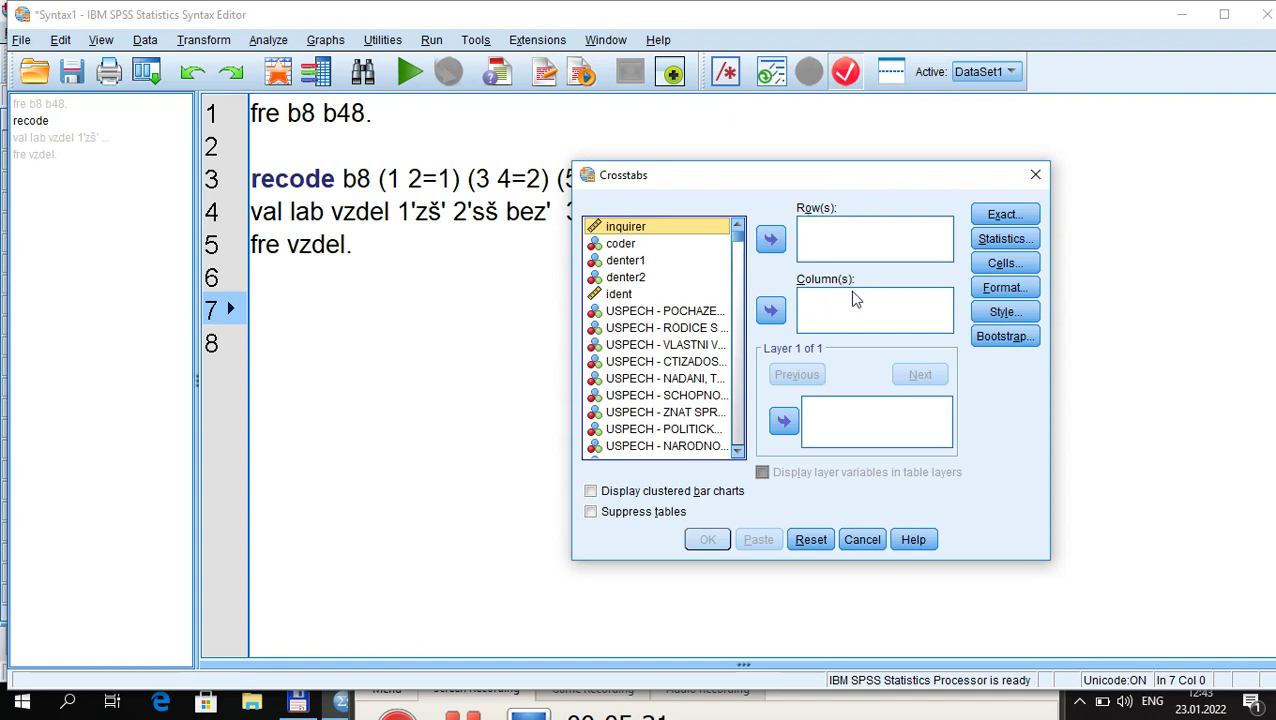
right_click(651, 232)
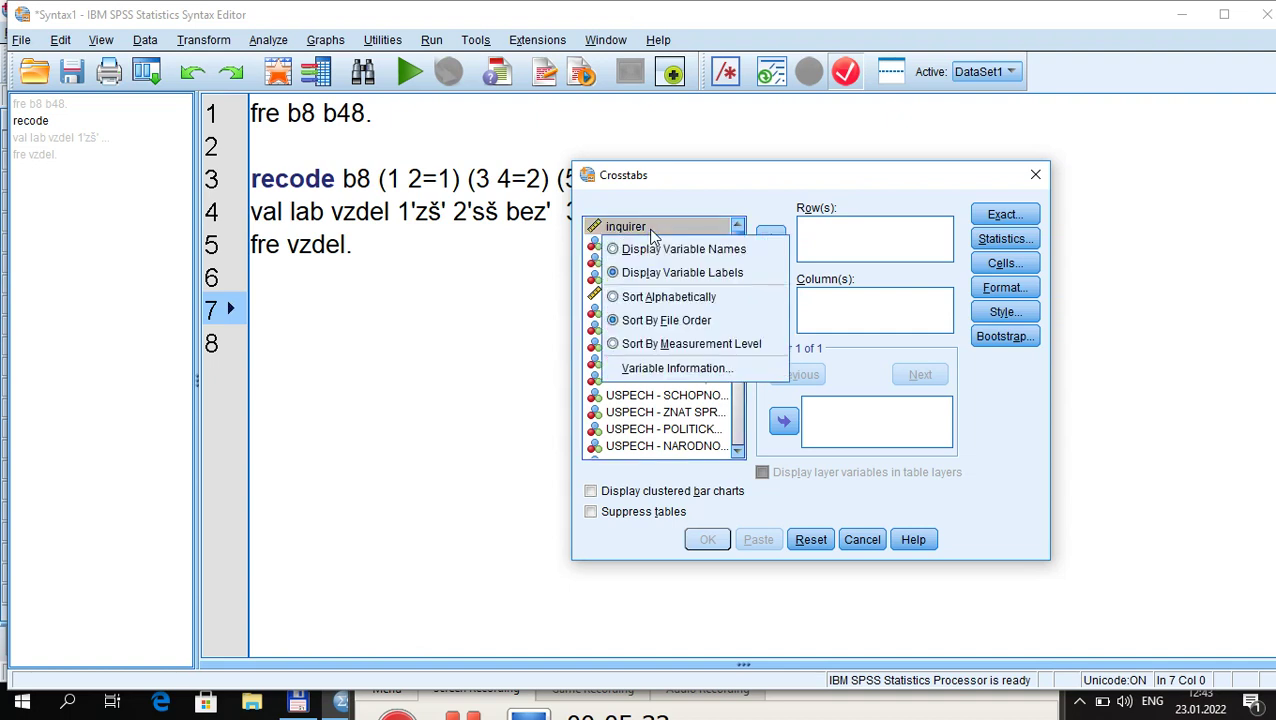
click(618, 250)
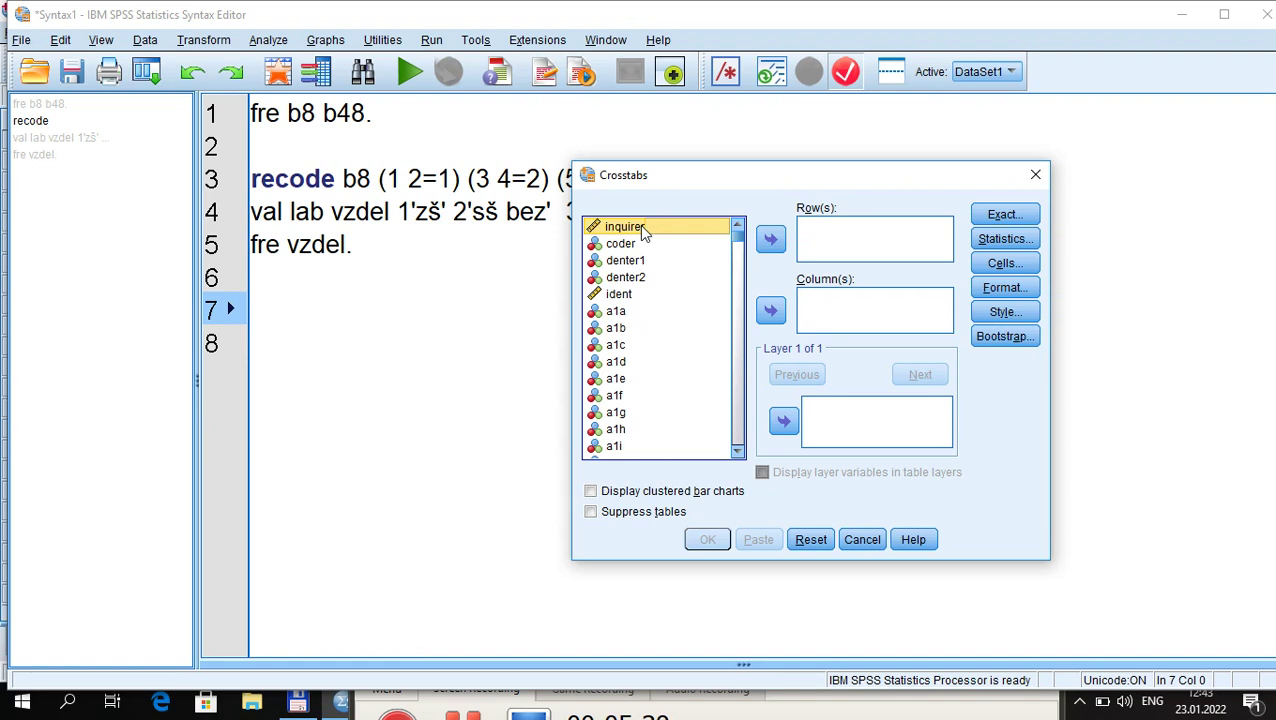
Find variable b48 and assign it to the rows of the crosstab.
key(b)
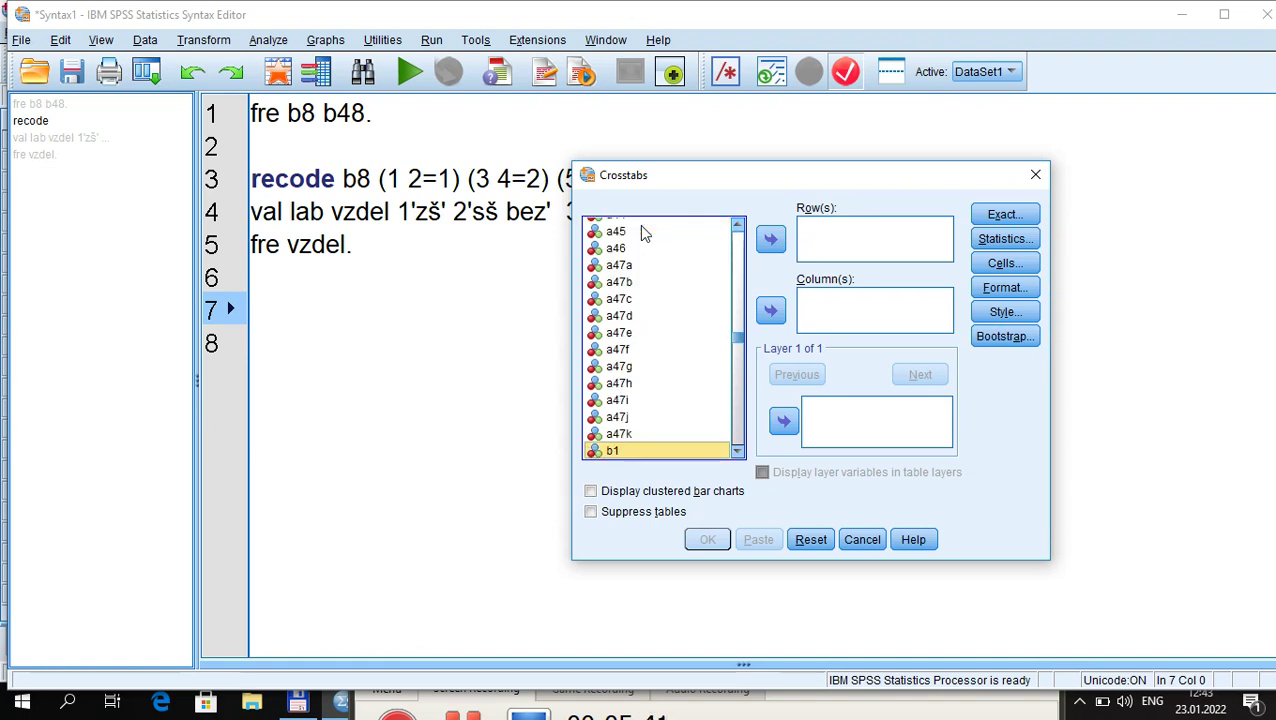
key(Down)
key(Down)
key(Down)
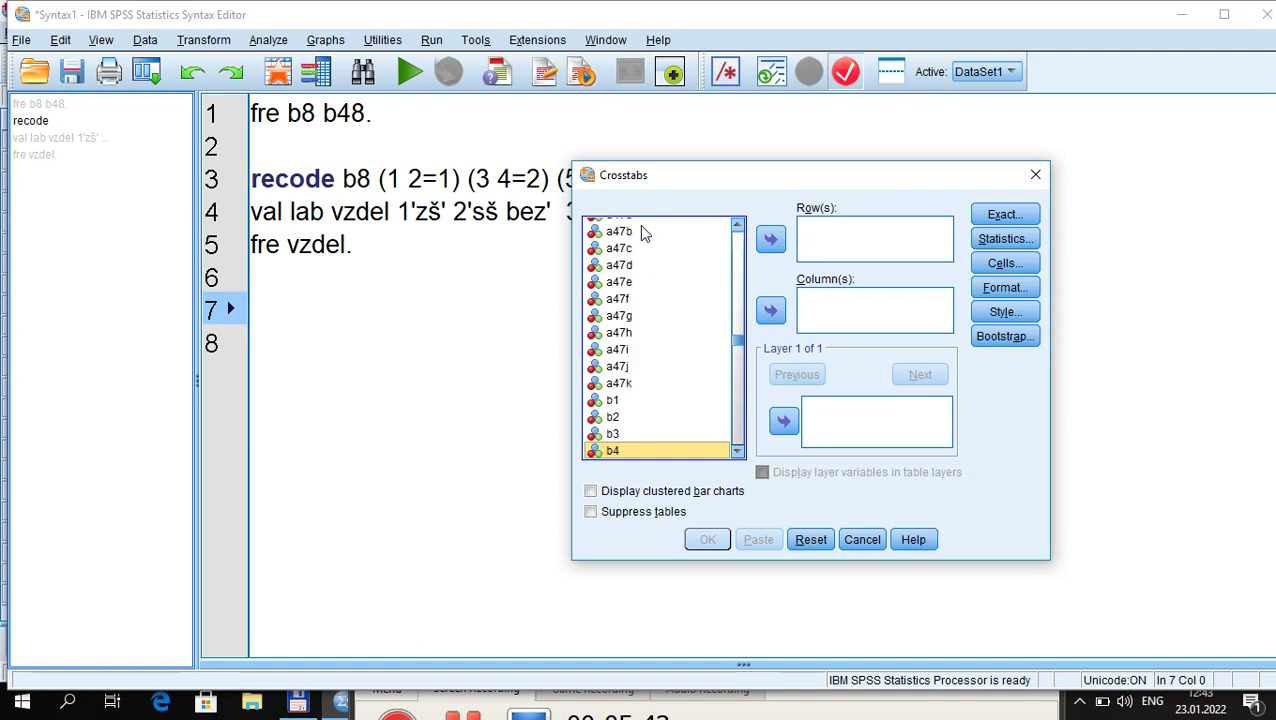
key(8)
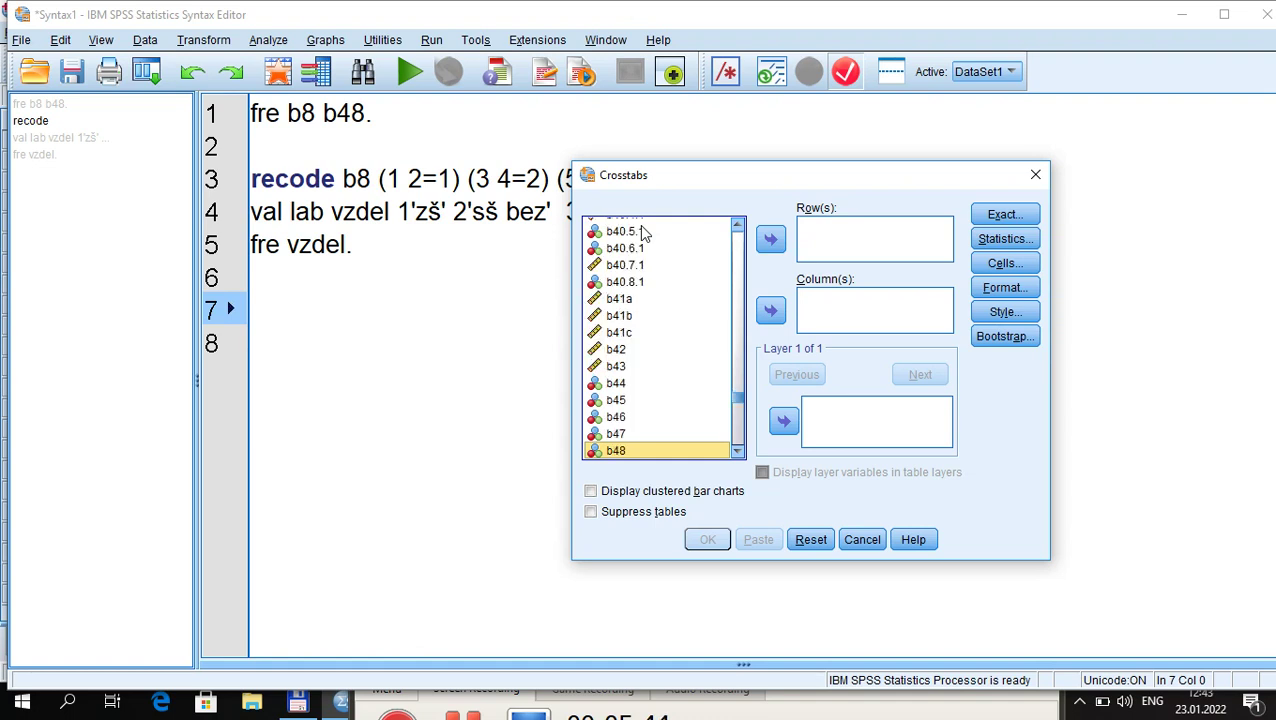
click(771, 239)
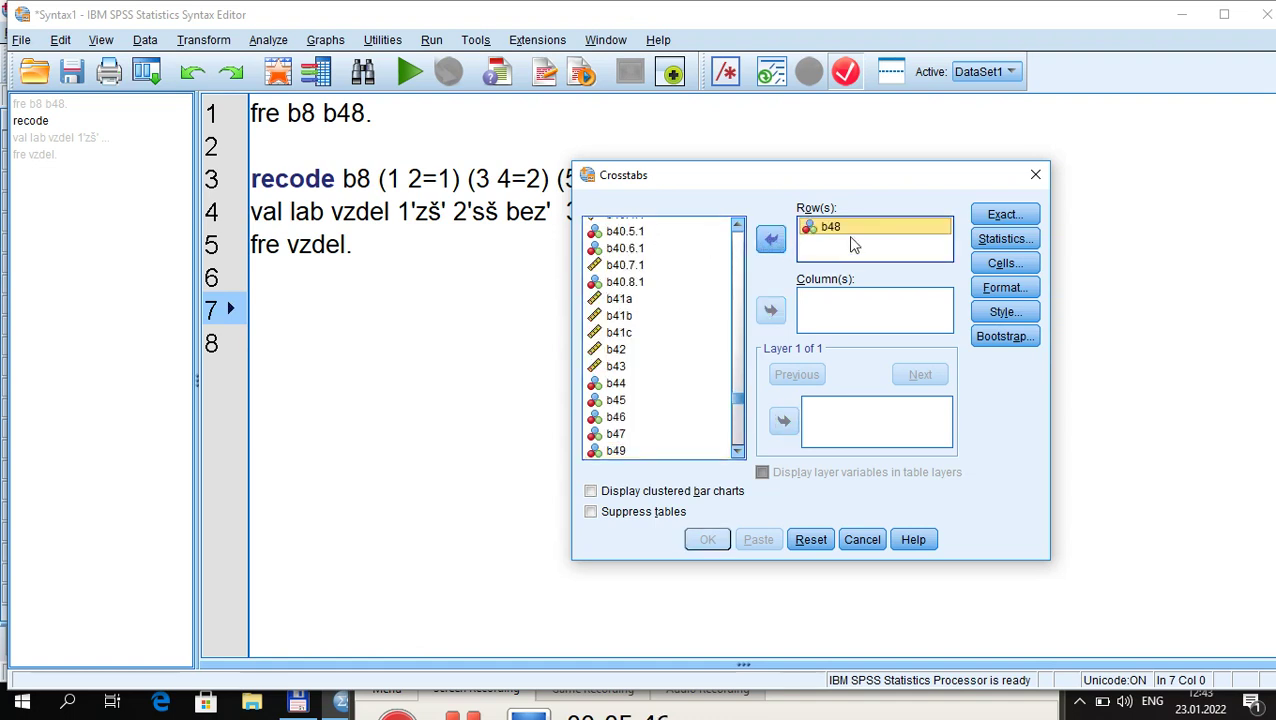
Find variable vzdel and assign it to the columns of the crosstab.
click(626, 352)
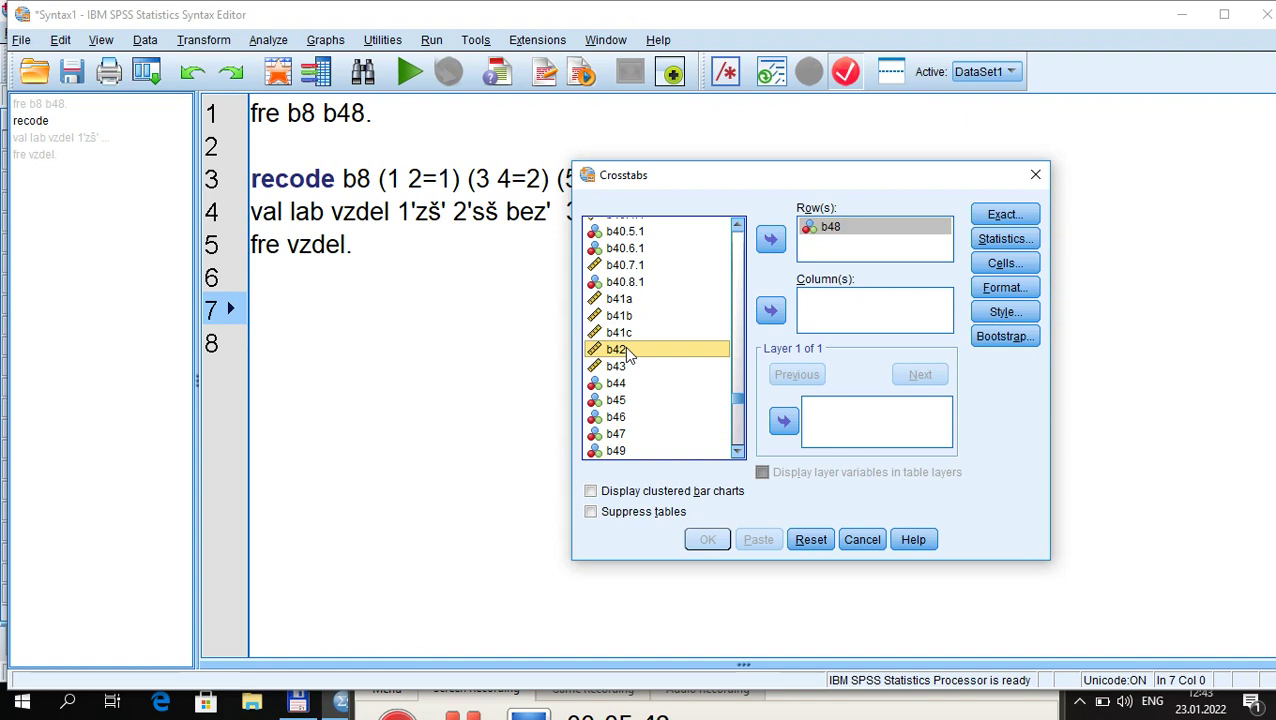
key(v)
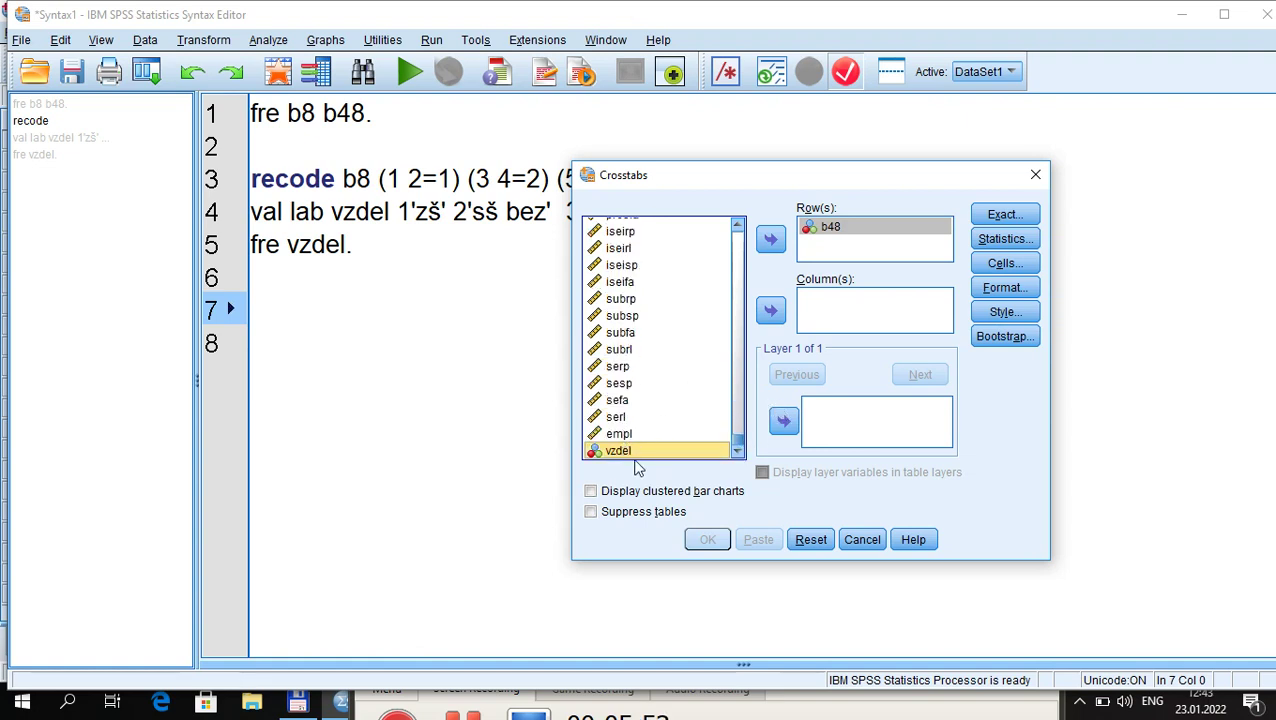
click(770, 314)
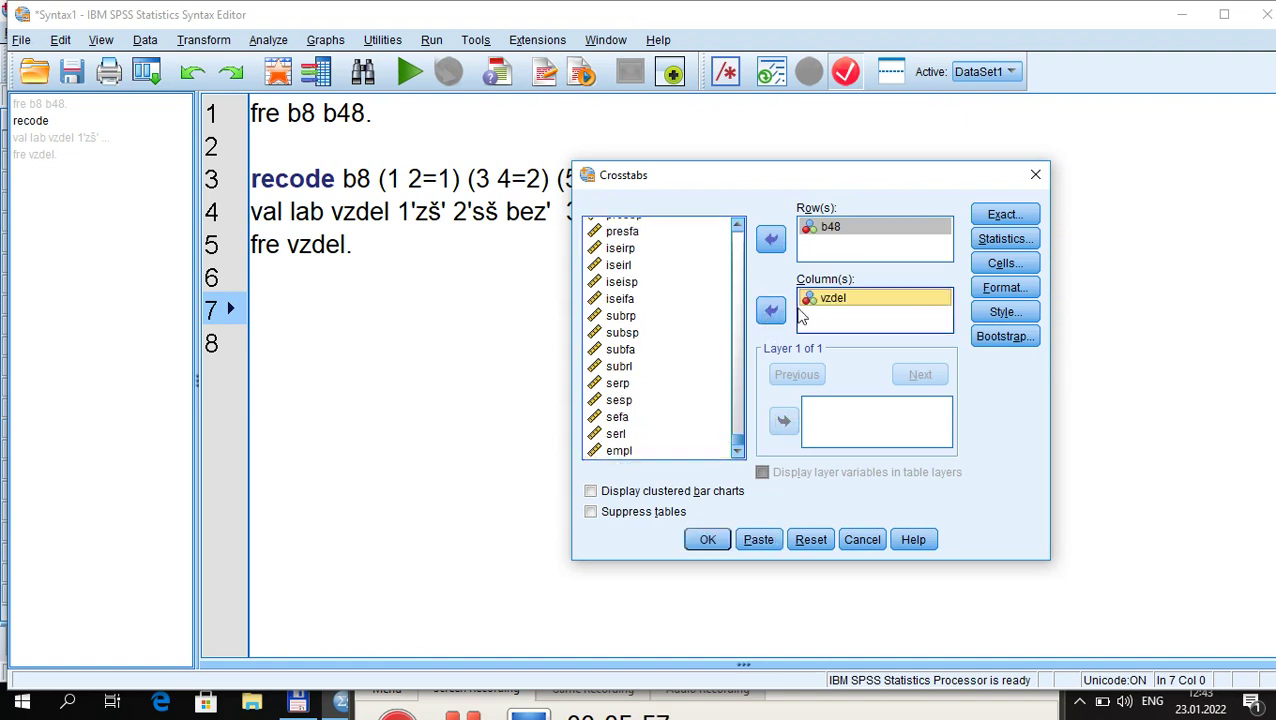
Keep only observed counts in the crosstab cells and paste the Crosstabs command into the syntax.
click(1001, 264)
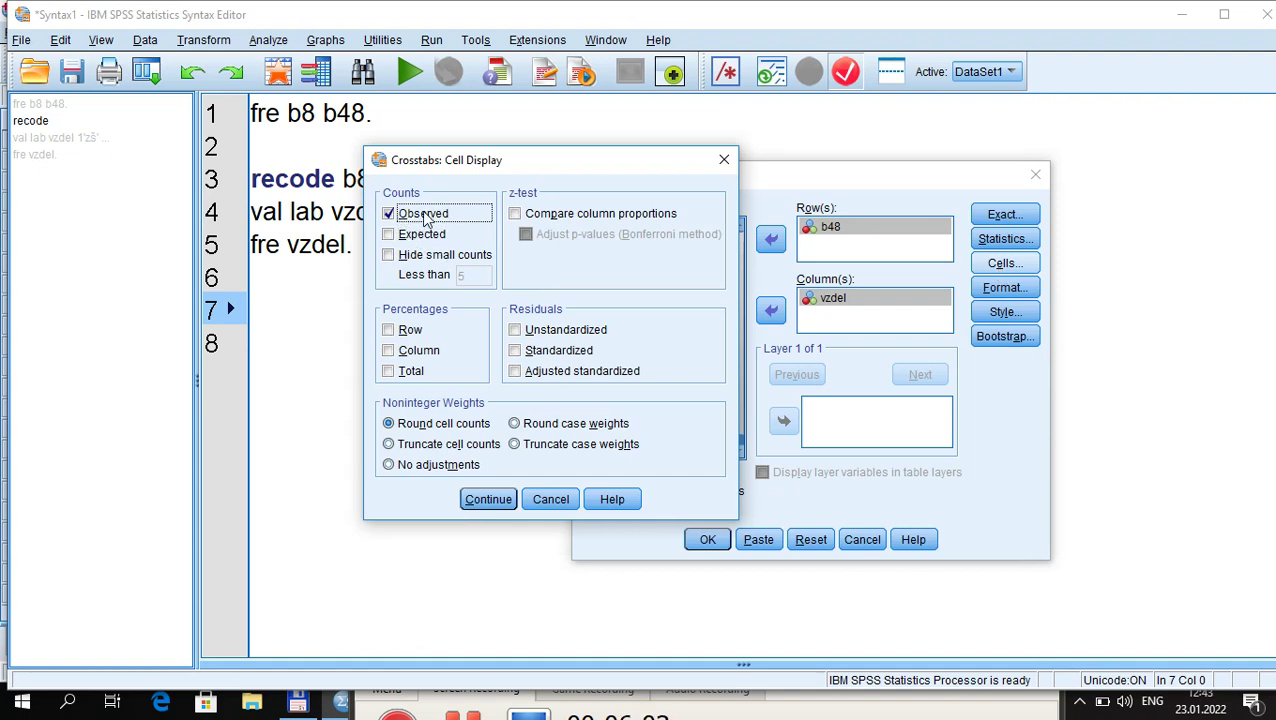
click(489, 500)
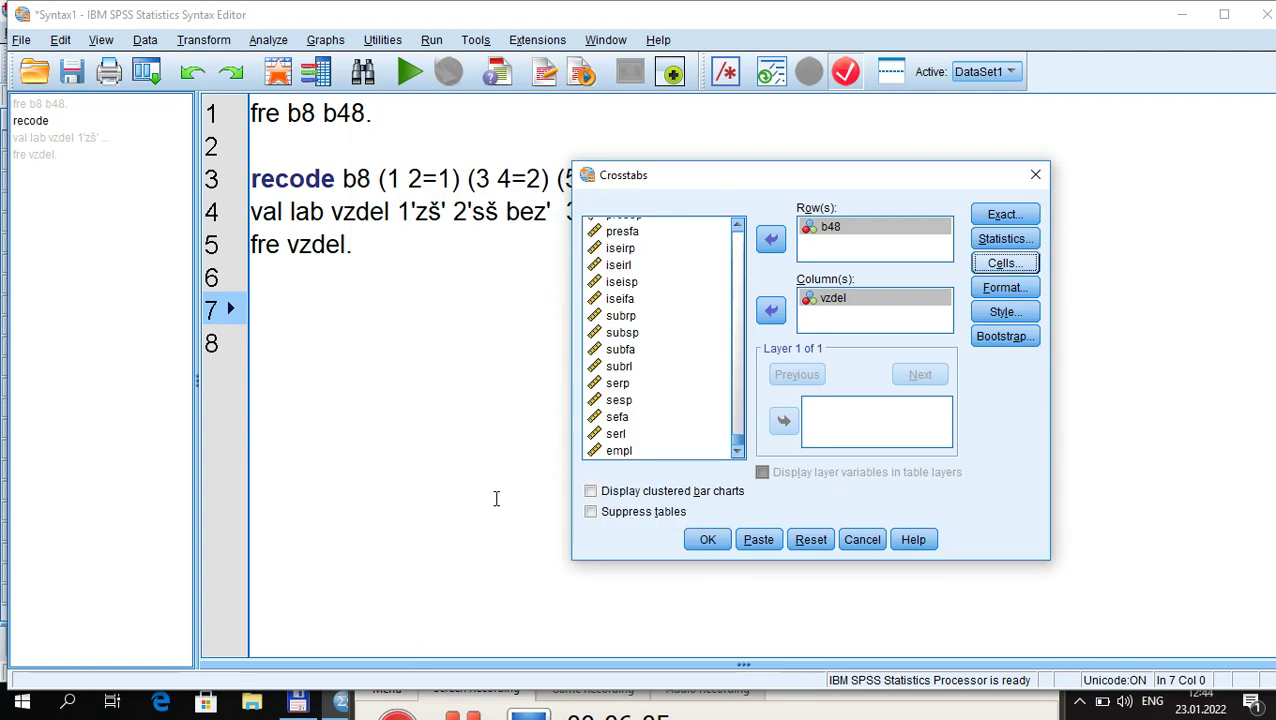
click(758, 539)
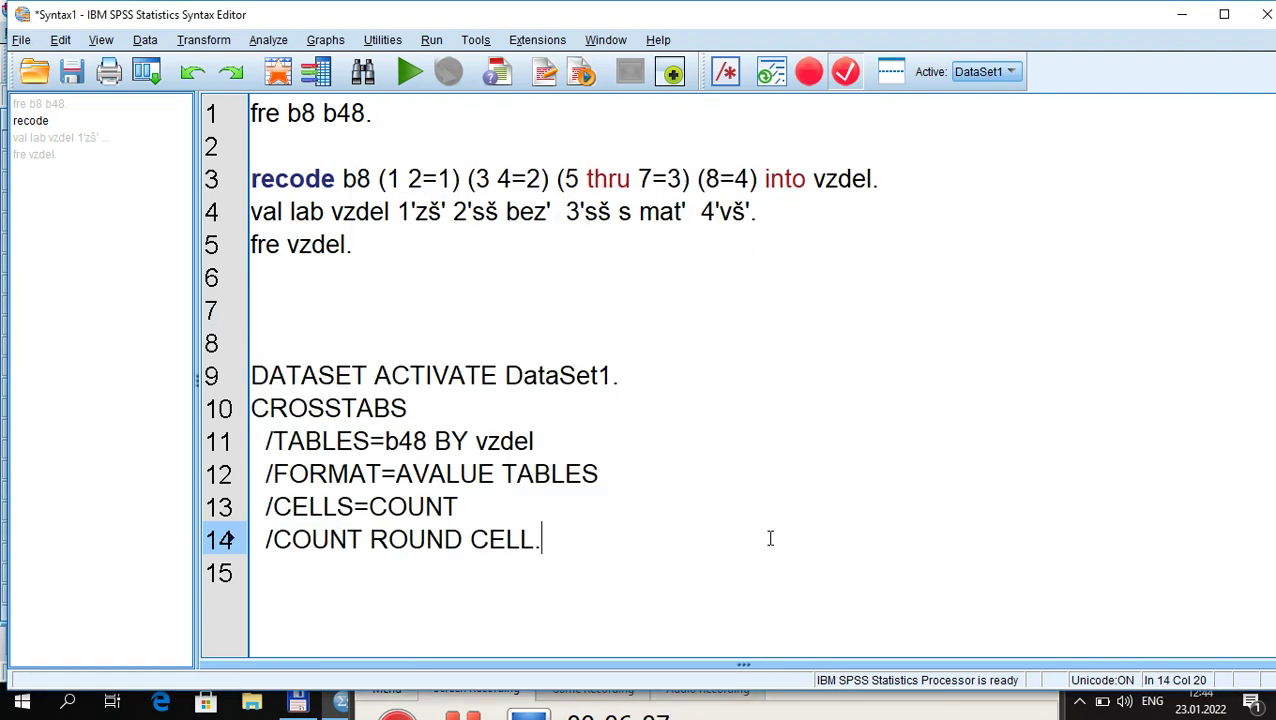
Delete the DATASET ACTIVATE line and the surplus blank lines so that CROSSTABS starts on line 7.
drag(660, 380, 220, 374)
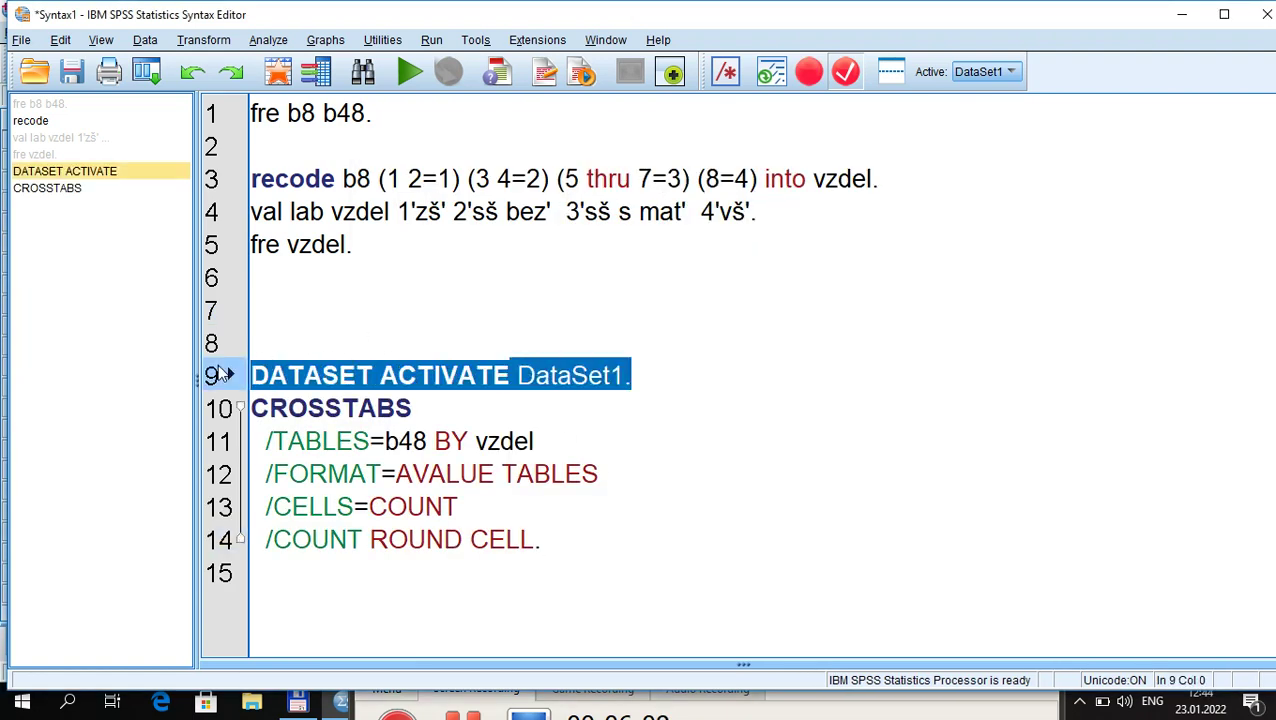
key(BackSpace)
key(BackSpace)
key(BackSpace)
key(BackSpace)
key(Down)
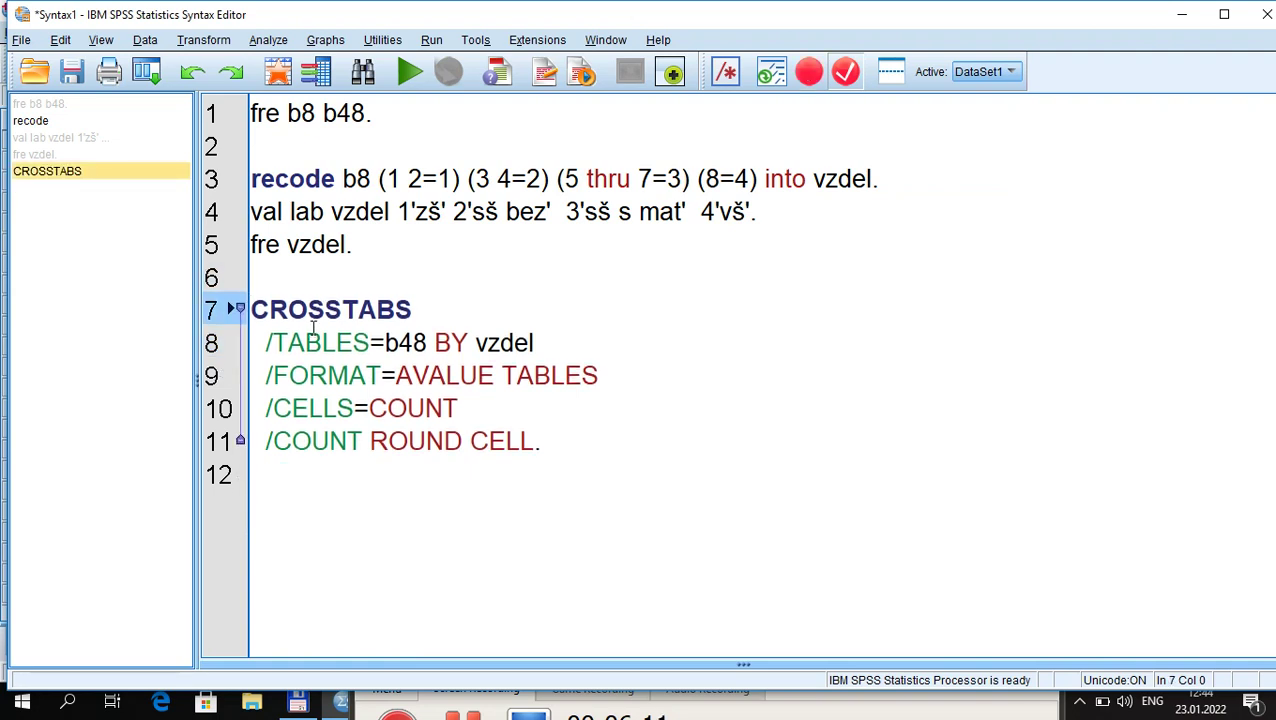
Run the CROSSTABS command for b48 BY vzdel and go to its output.
drag(252, 308, 441, 307)
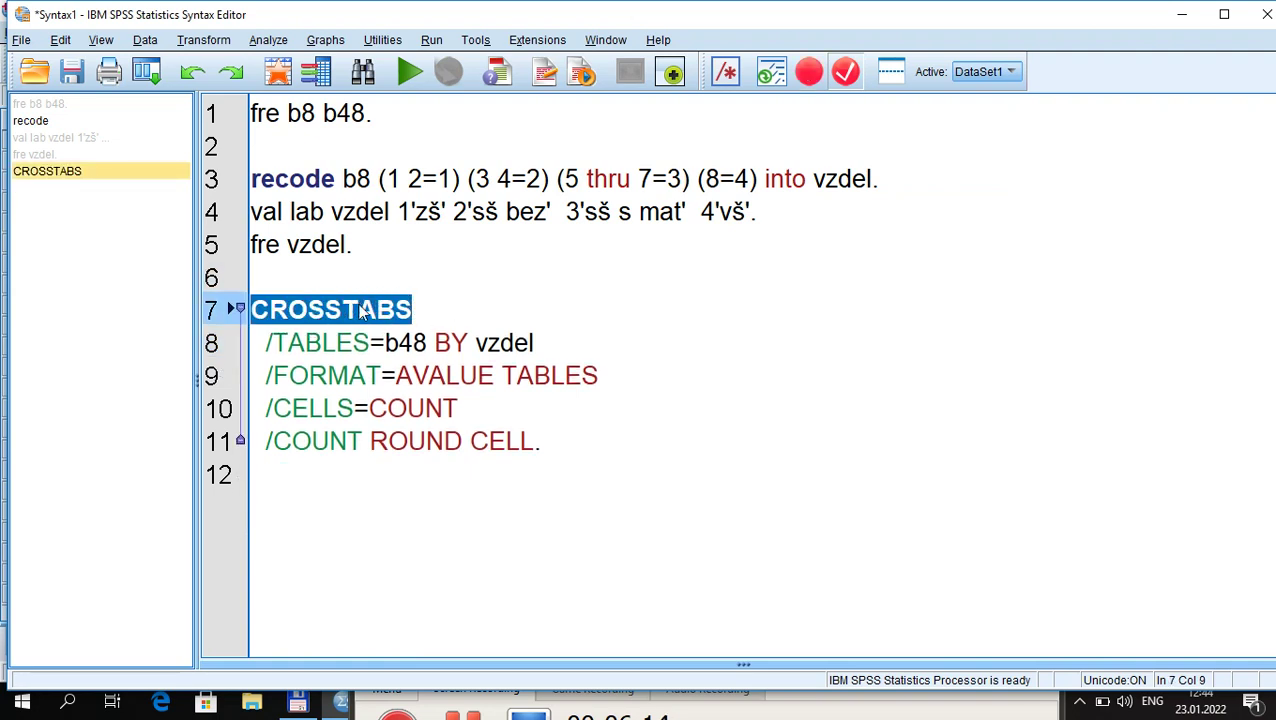
click(312, 311)
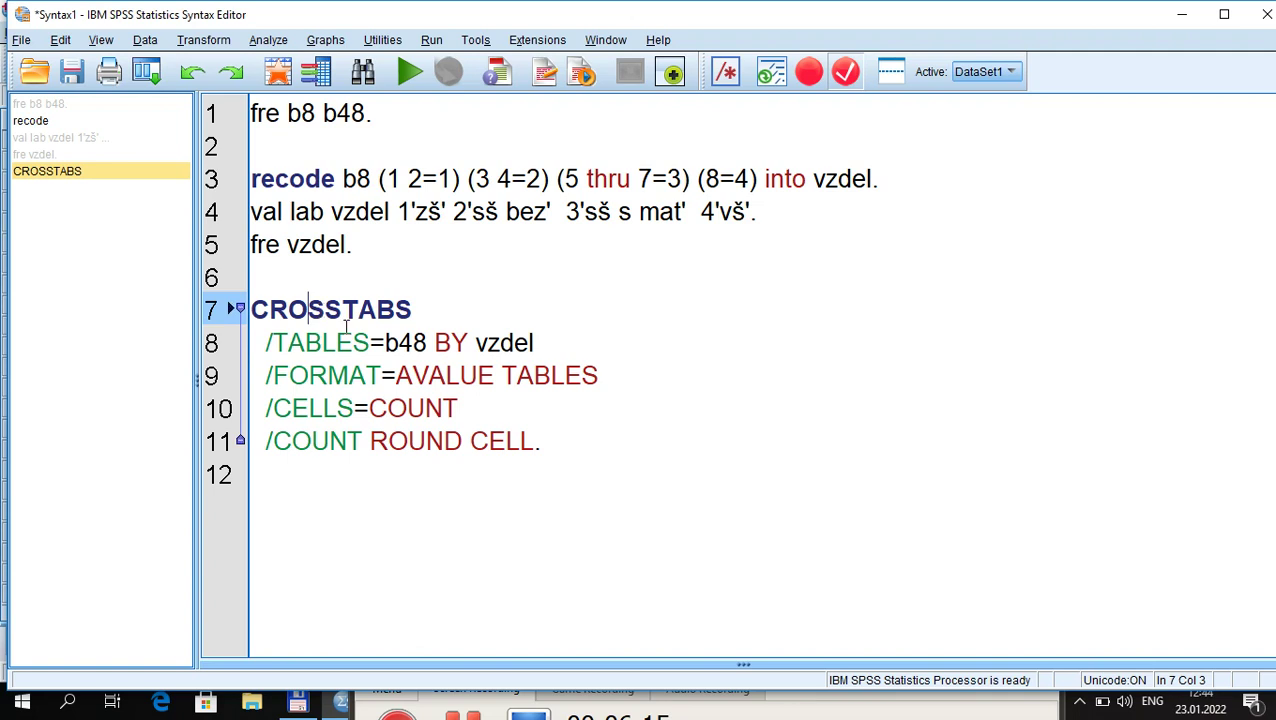
drag(388, 343, 541, 347)
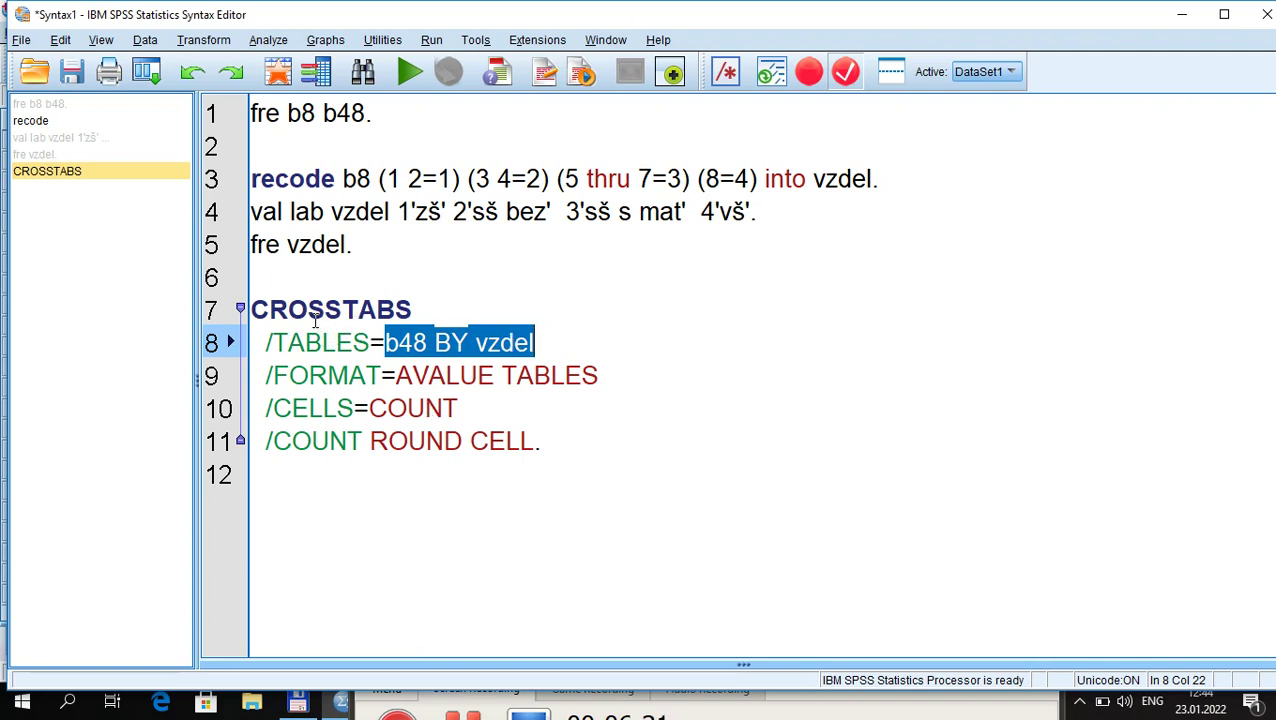
drag(307, 312, 430, 376)
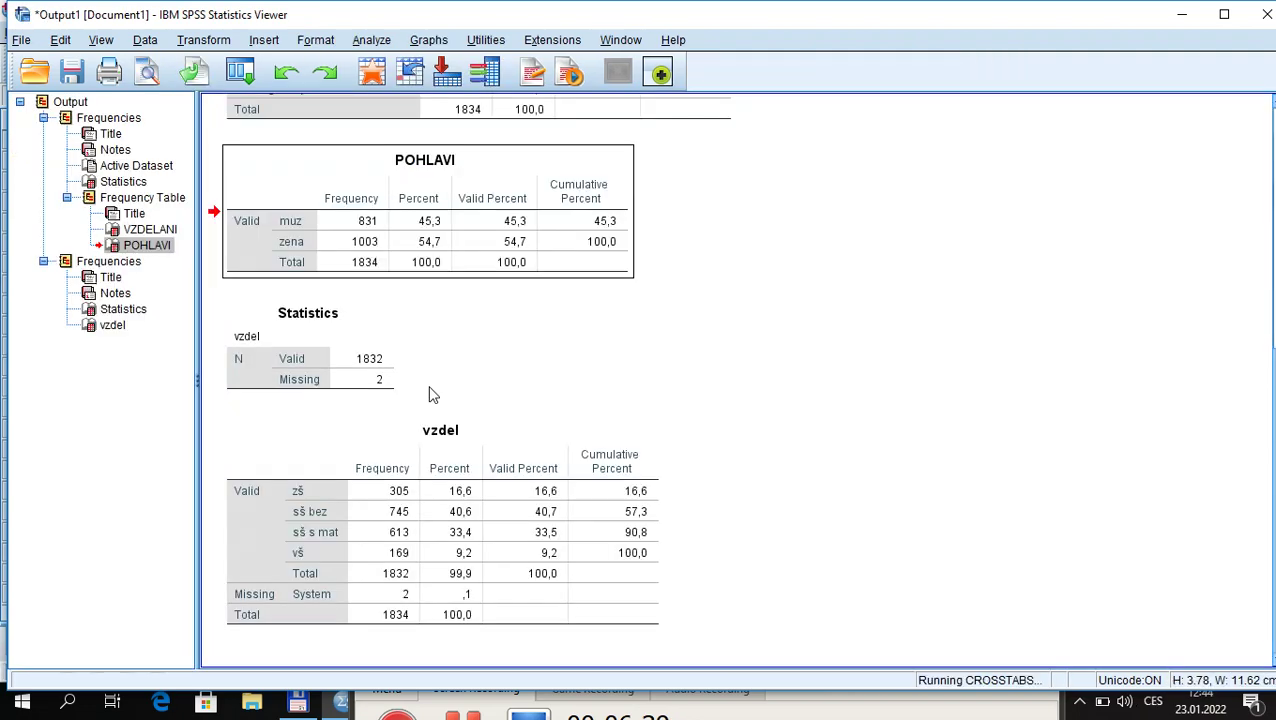
key(ctrl+r)
click(431, 394)
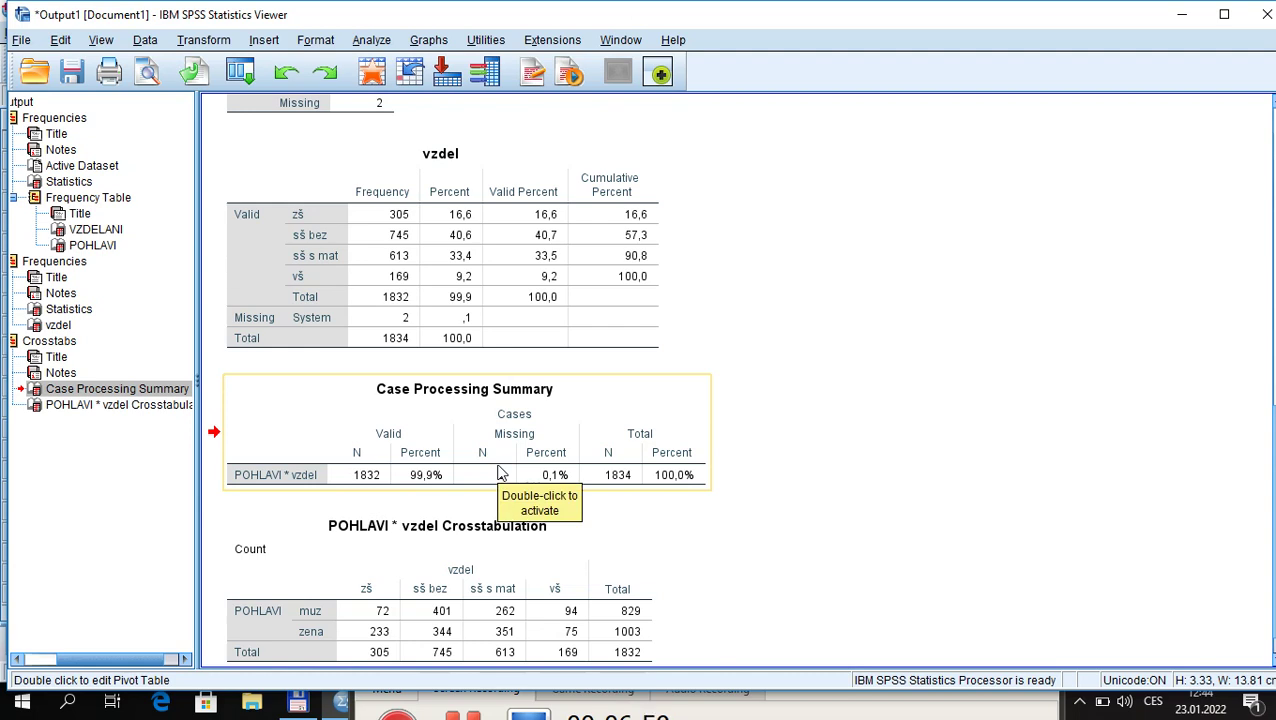
Examine the POHLAVI * vzdel crosstabulation, reading the cell counts of men and women by education category.
click(330, 336)
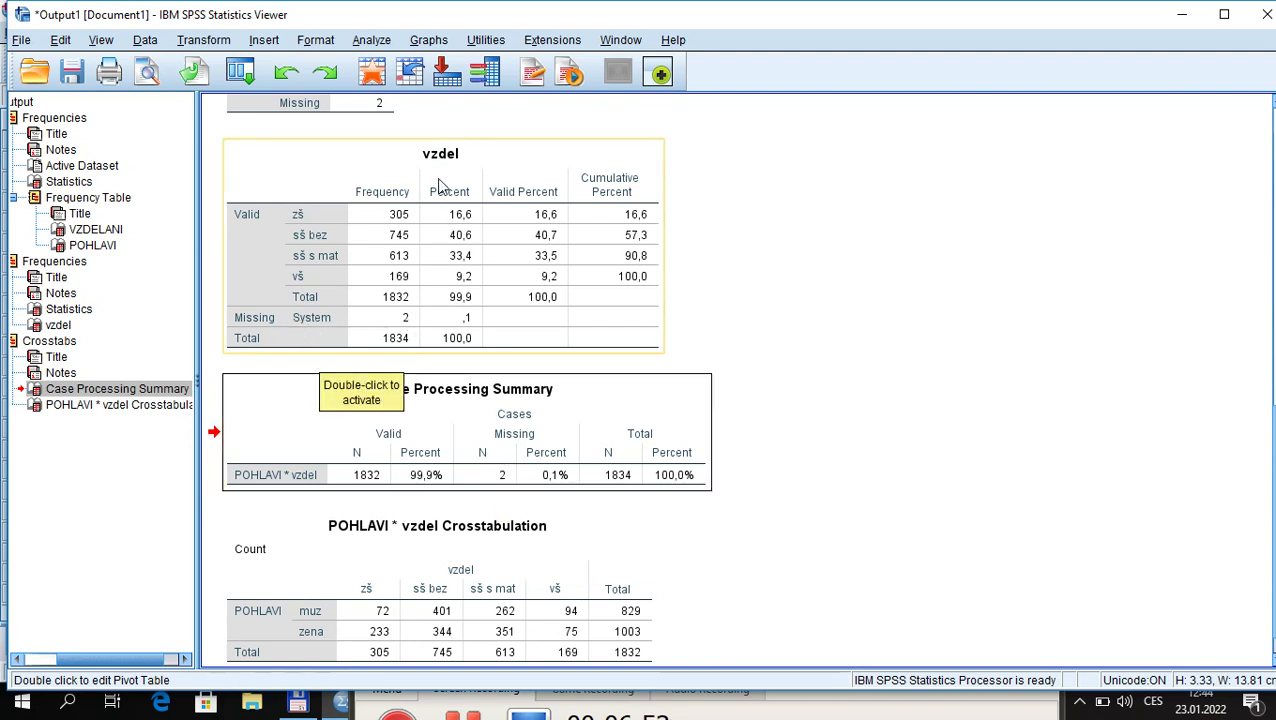
click(127, 404)
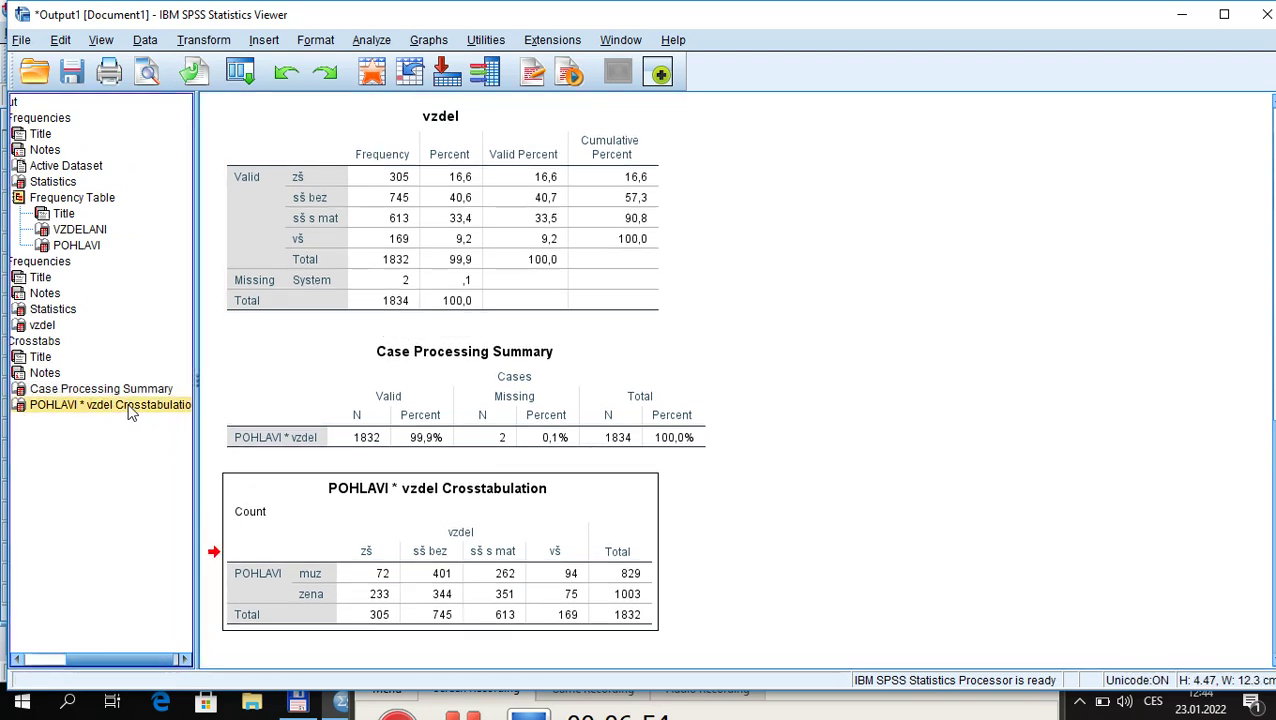
click(366, 563)
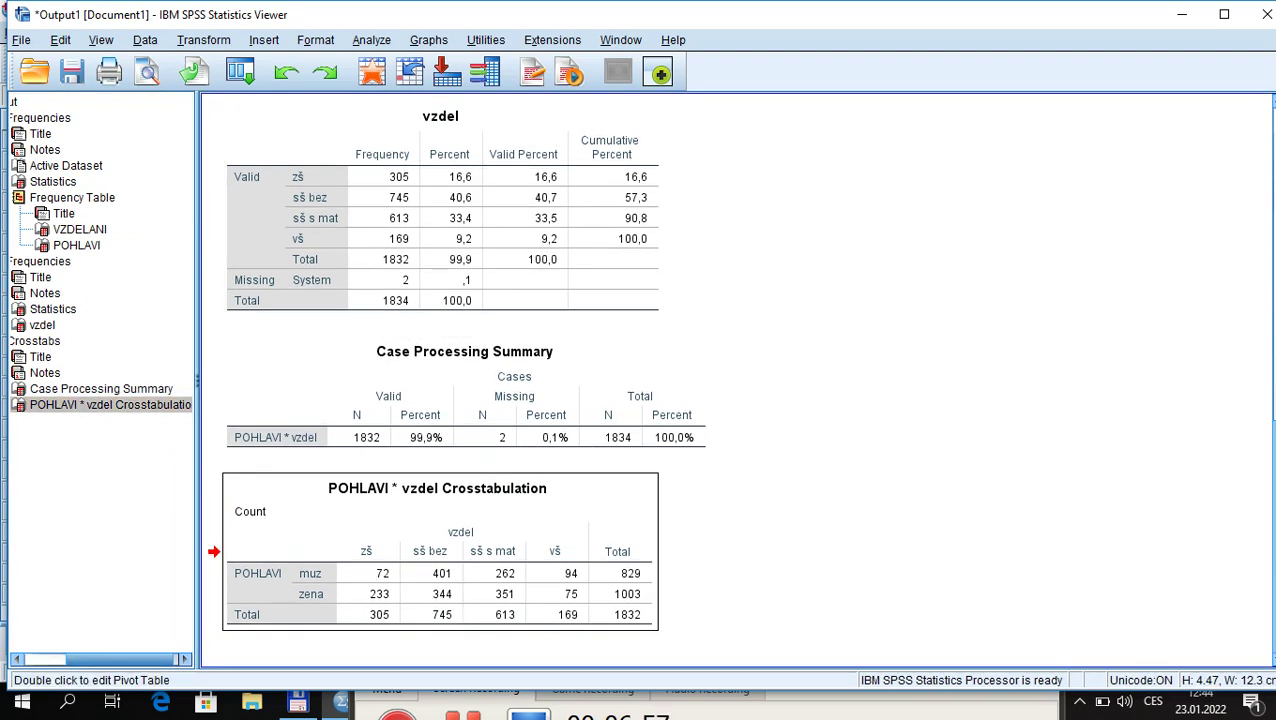
click(381, 603)
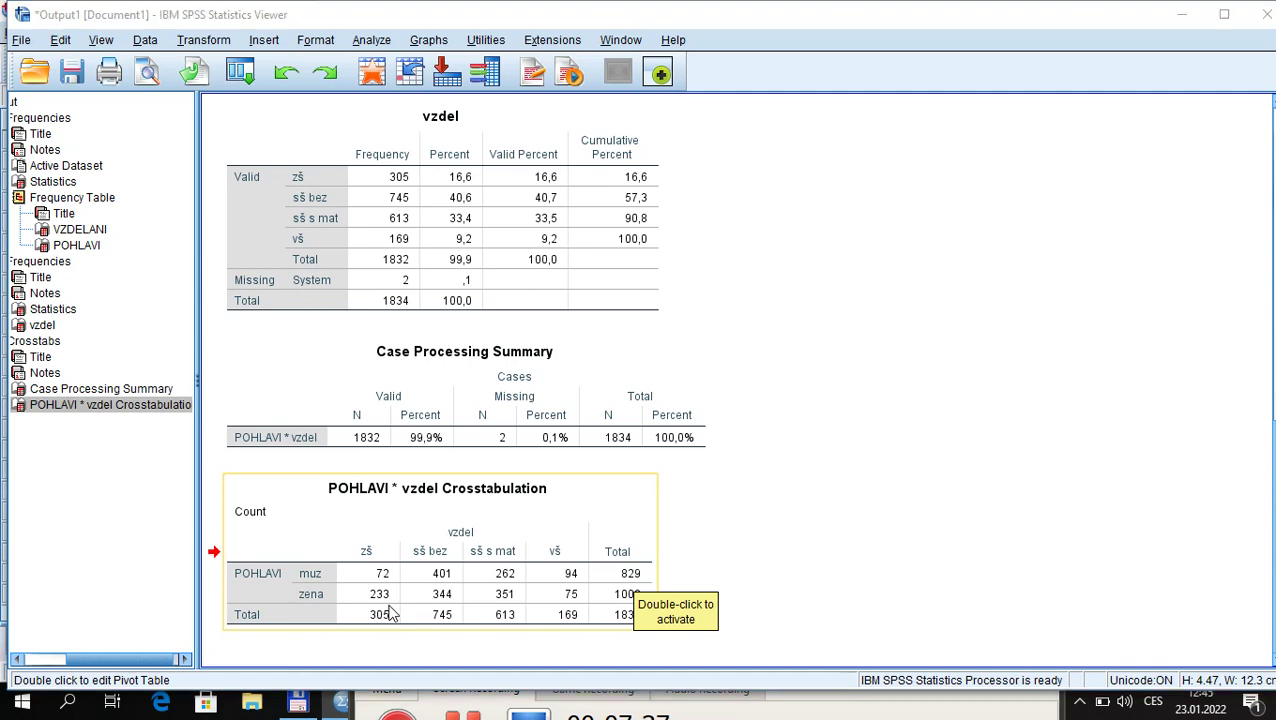
Switch to the PowerPoint slide "Kontingenční tabulka" and highlight its line about capturing the association between variables.
key(alt+Tab)
key(alt+Tab)
key(alt+Tab)
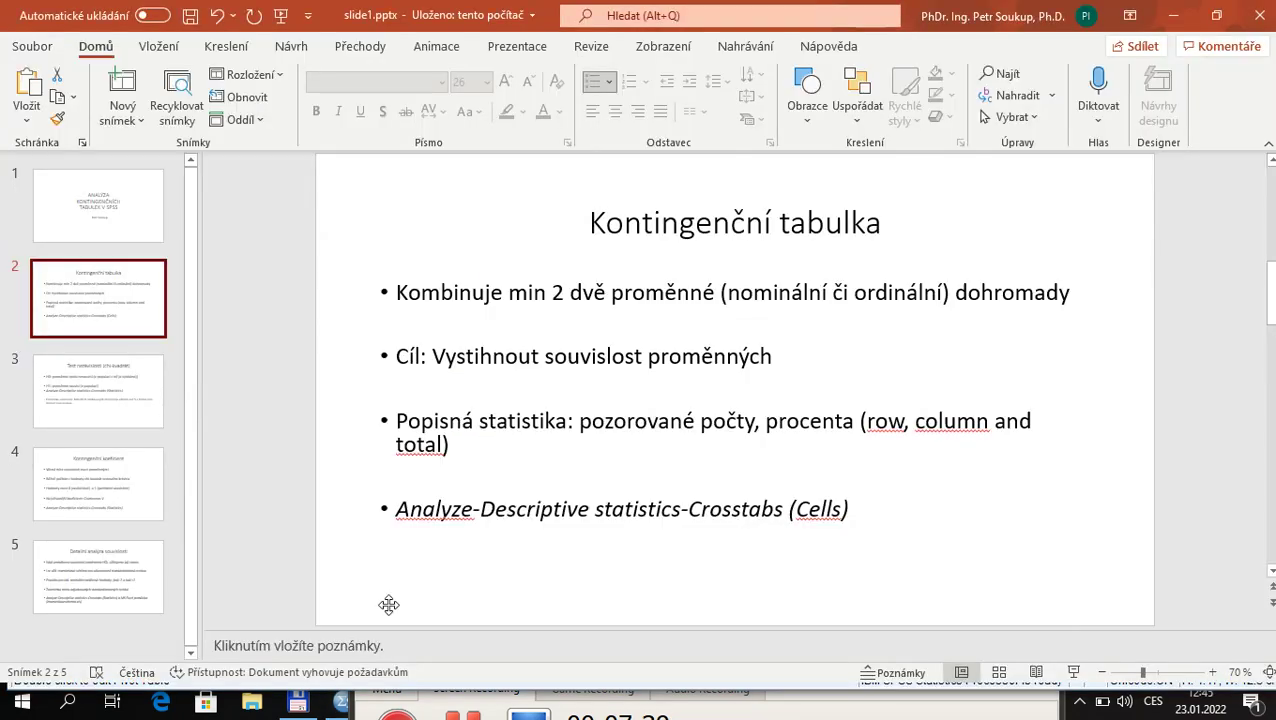
drag(425, 343, 805, 366)
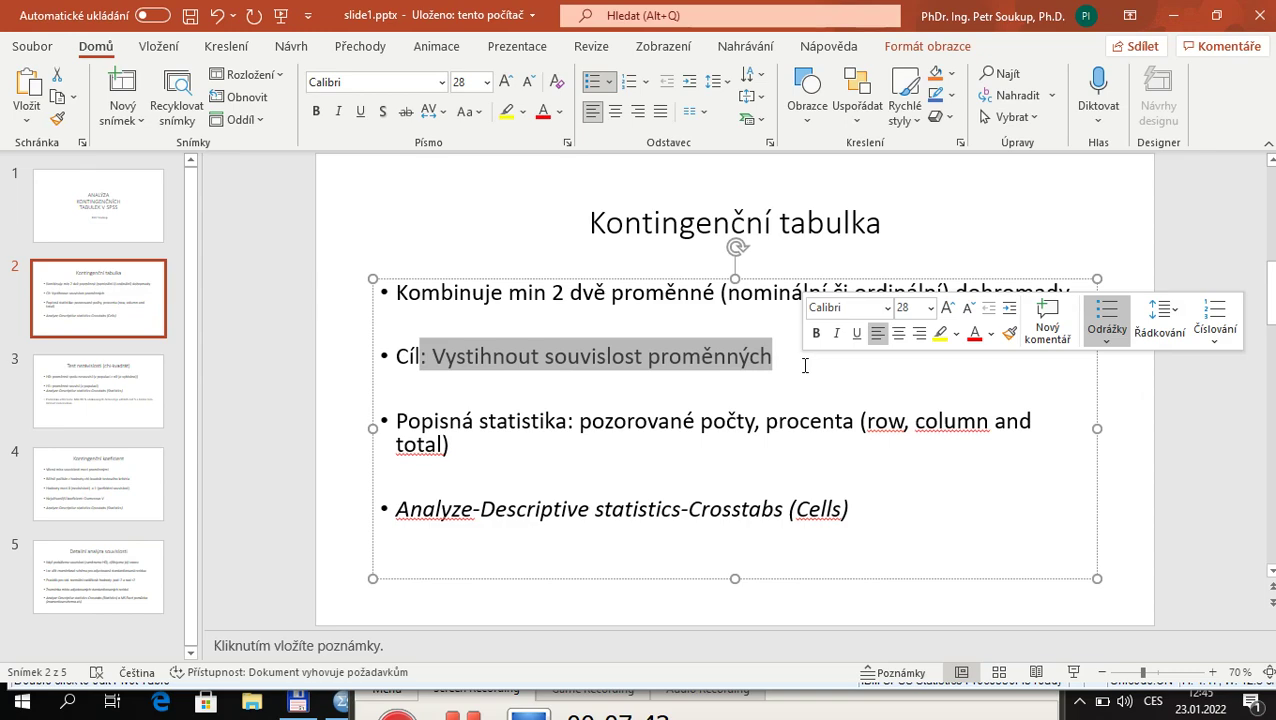
Switch back to the SPSS output, reopen the Crosstabs setup and set its cells to show row percentages instead of observed counts.
key(alt+Tab)
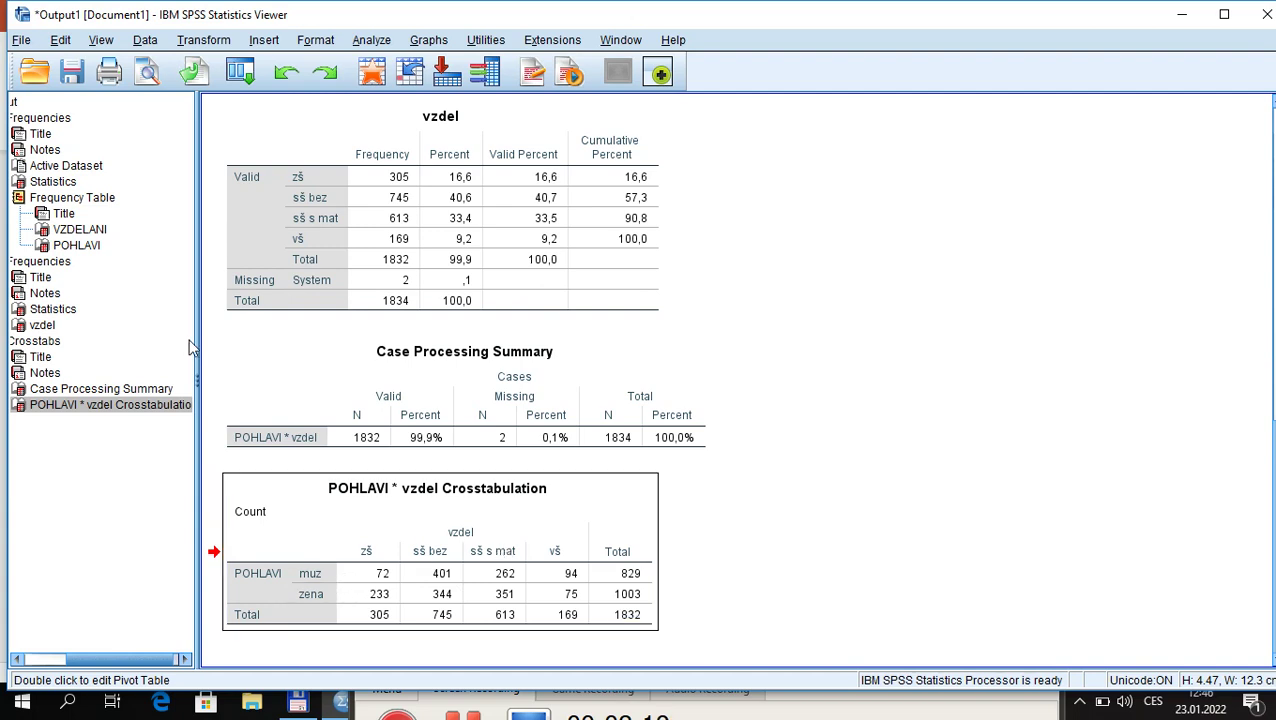
click(240, 72)
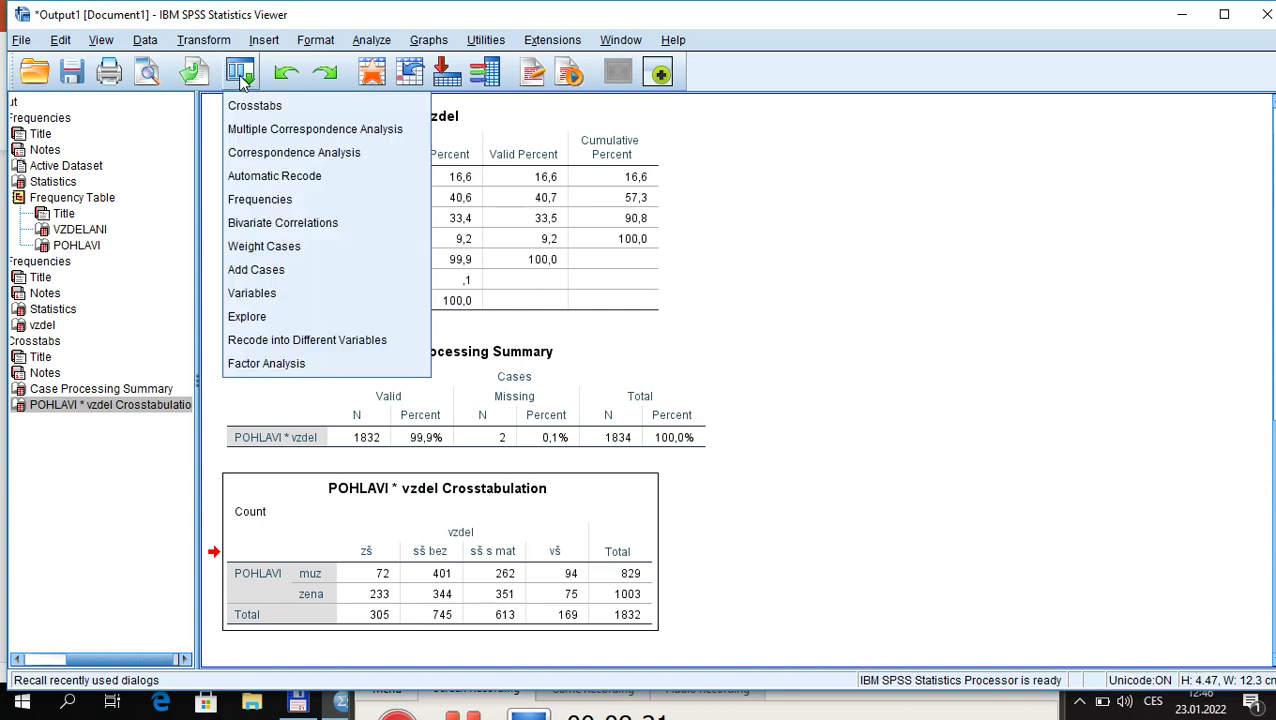
click(252, 107)
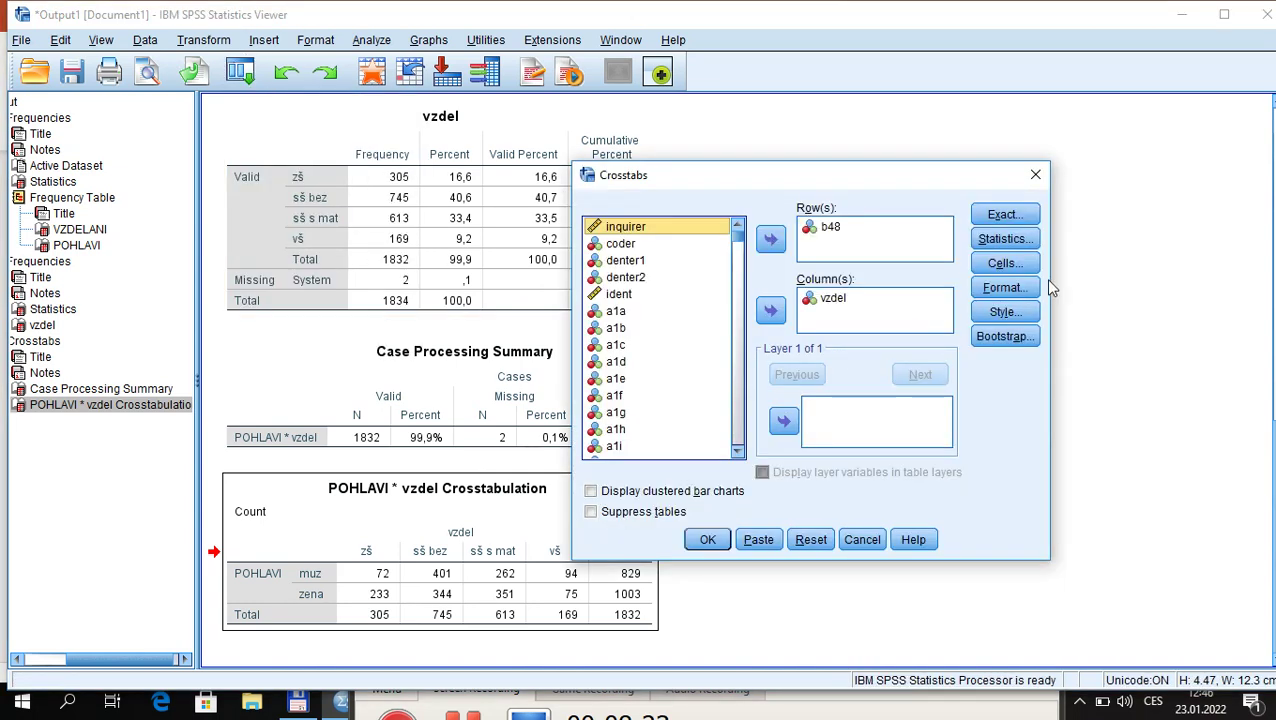
click(1004, 263)
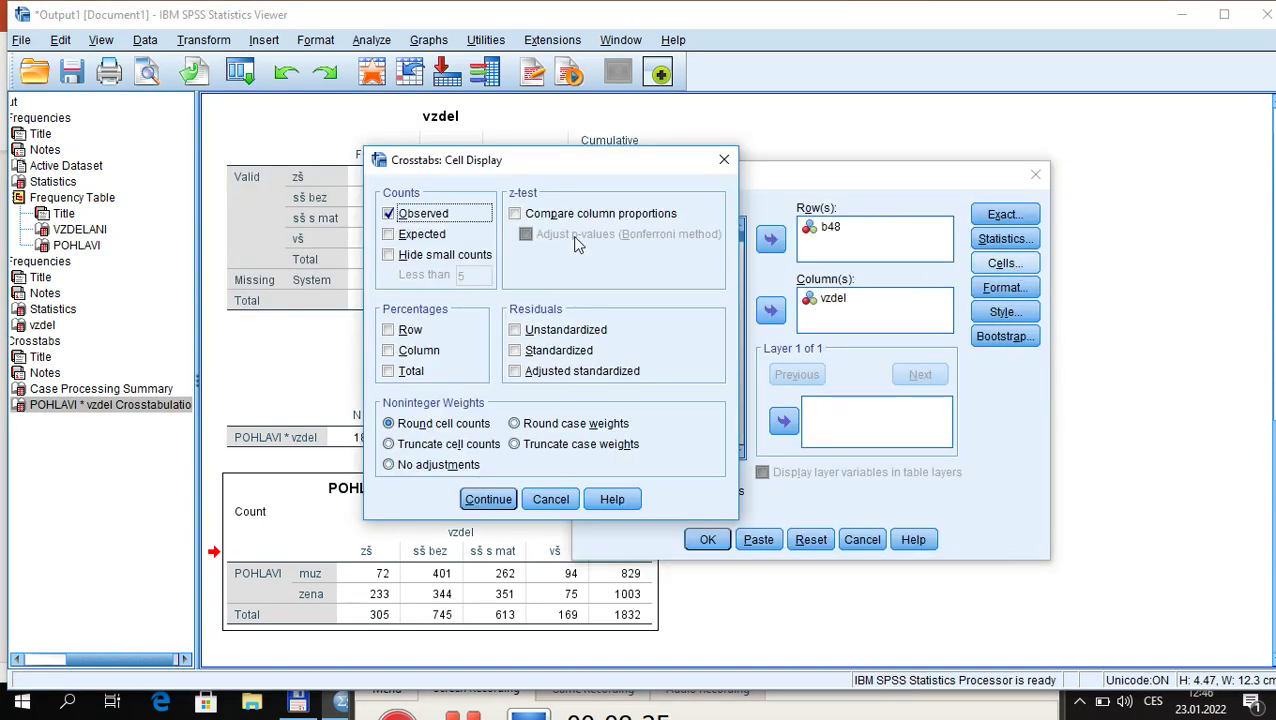
click(389, 213)
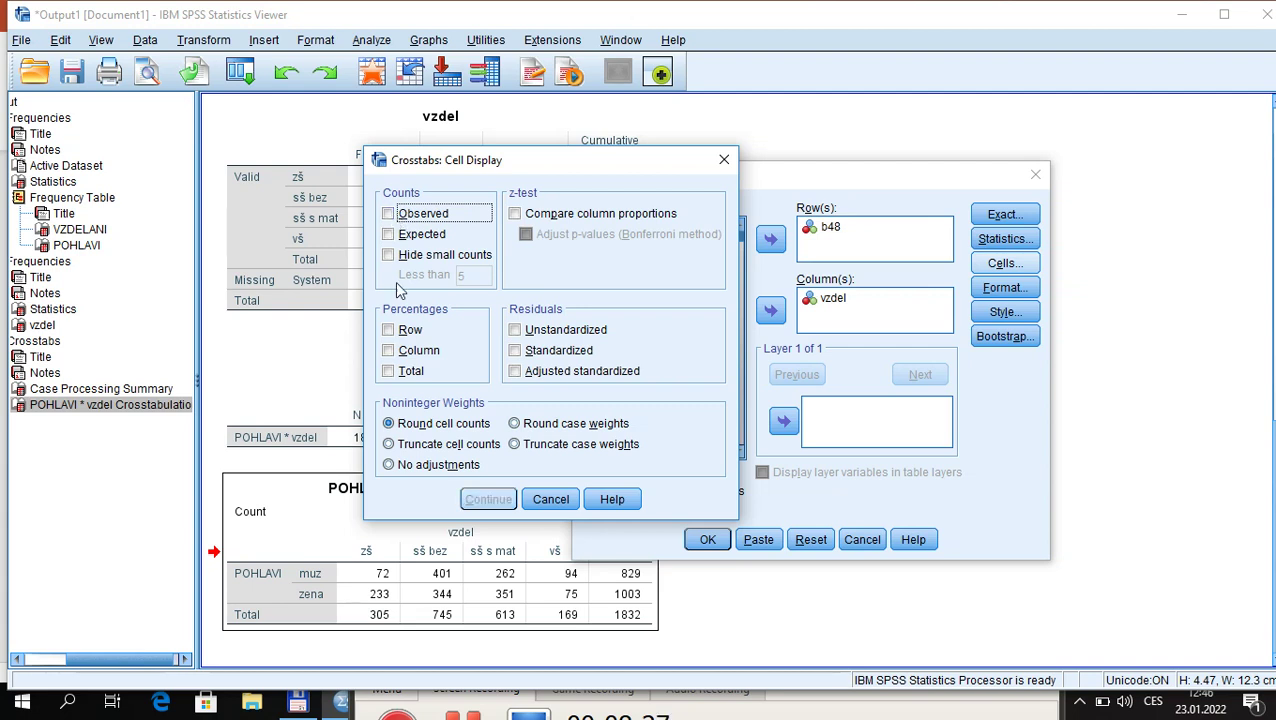
click(389, 330)
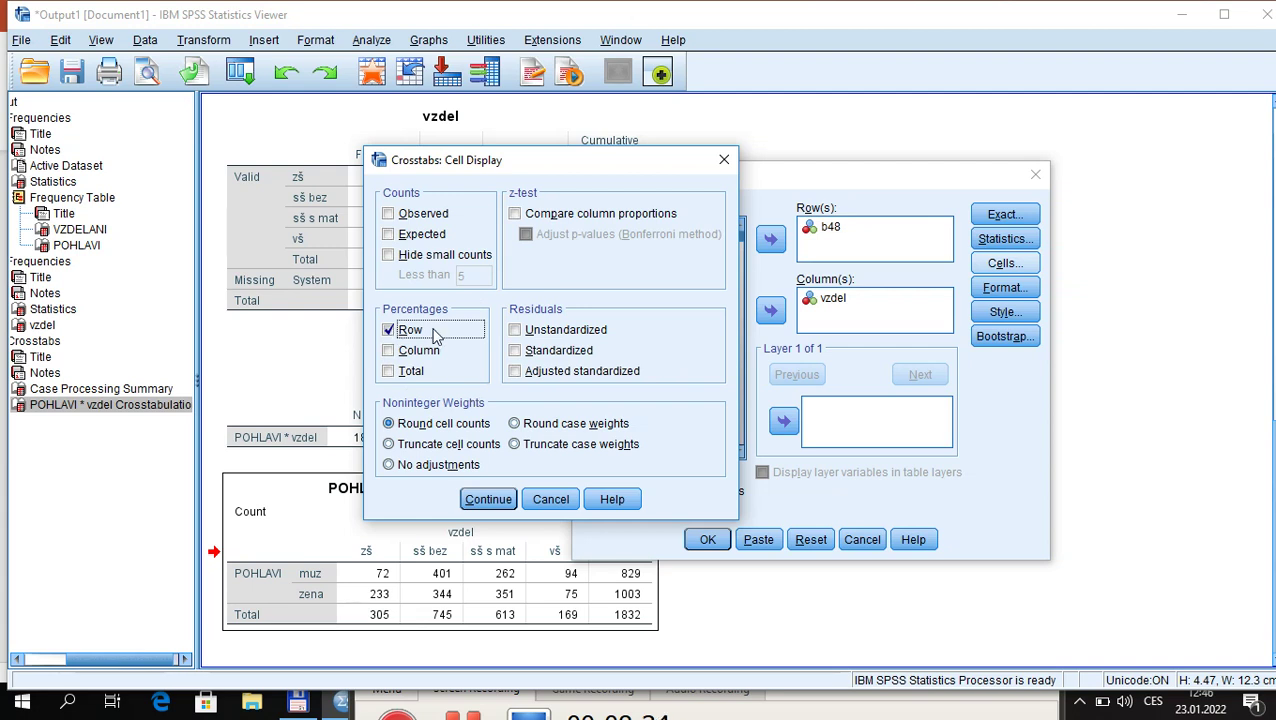
click(487, 500)
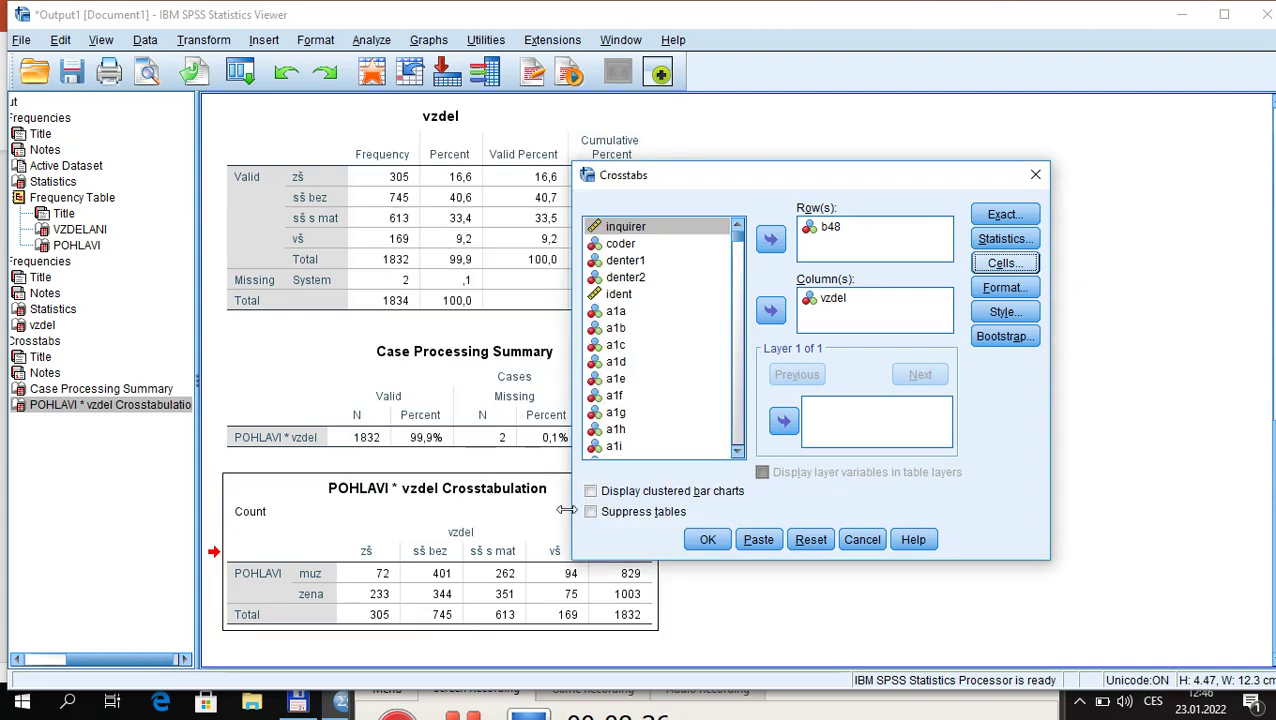
Paste the row-percentage CROSSTABS command into the syntax and compare its /CELLS=ROW line with /CELLS=COUNT in the earlier command.
click(757, 540)
key(alt+Tab)
key(alt+Tab)
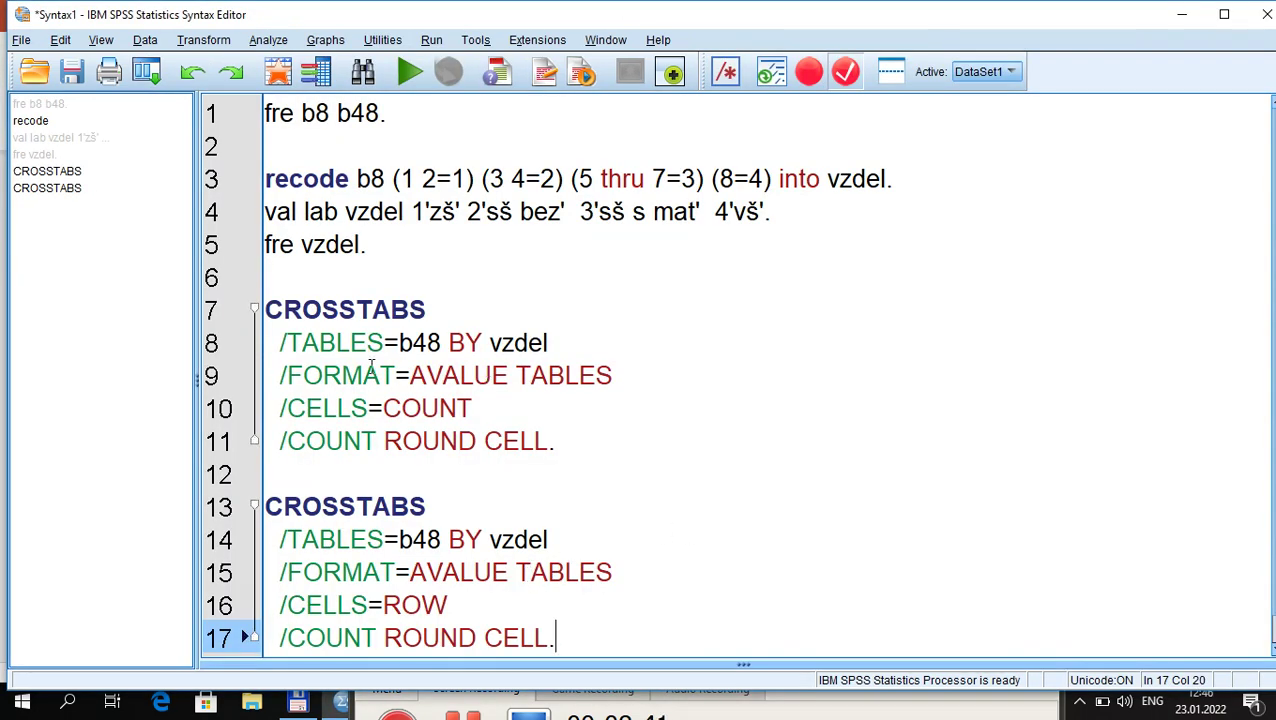
drag(283, 408, 474, 408)
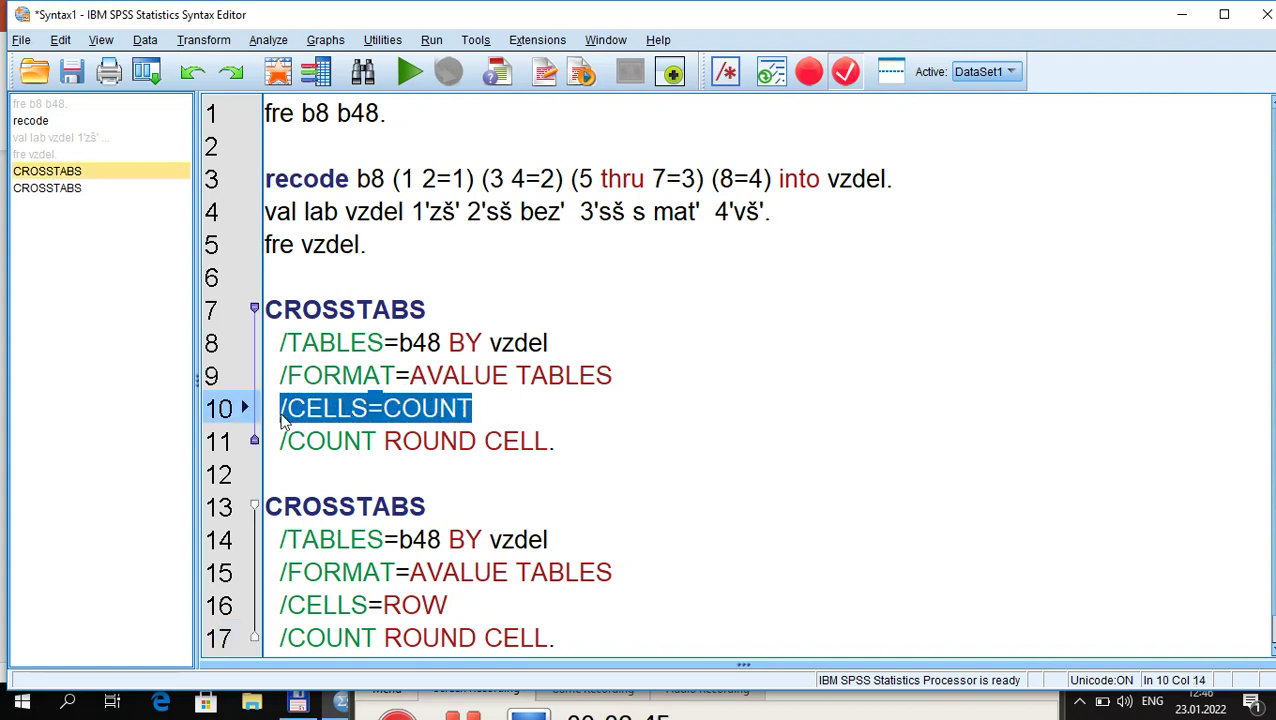
drag(275, 604, 494, 592)
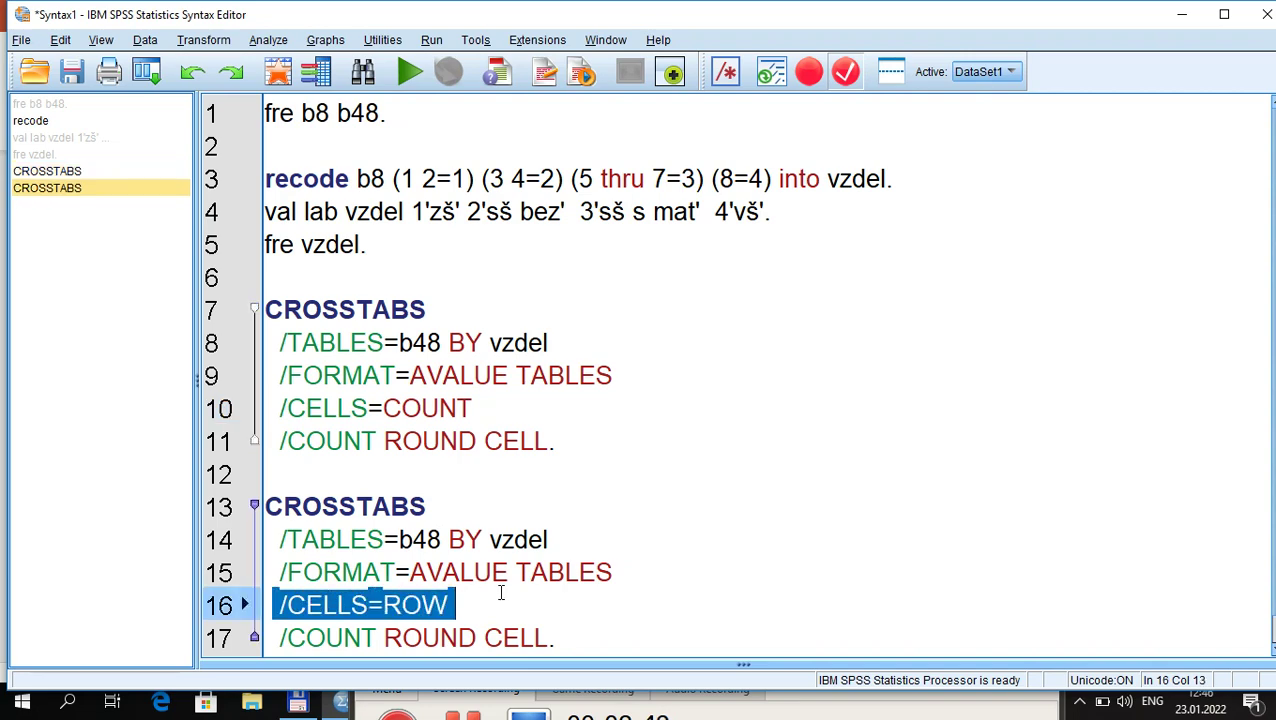
Run the CROSSTABS command with /CELLS=ROW and examine the education percentages within each sex in its output table.
drag(300, 506, 400, 540)
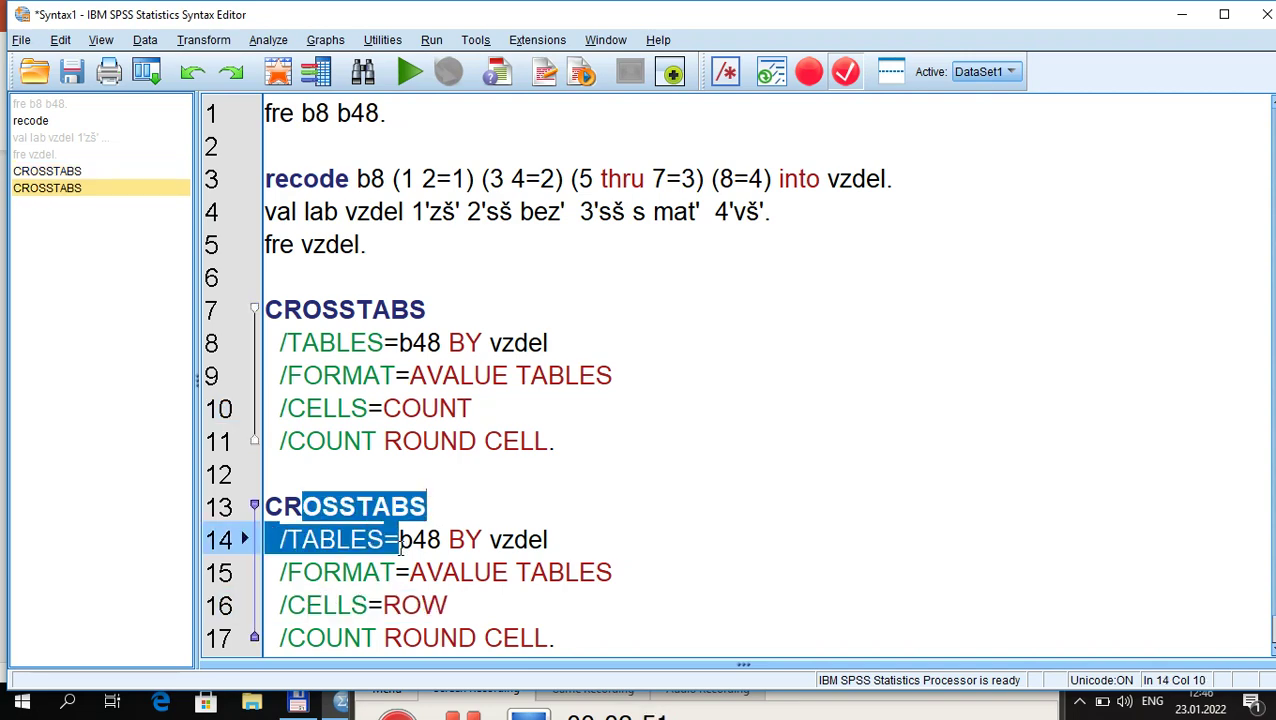
key(ctrl+r)
click(128, 487)
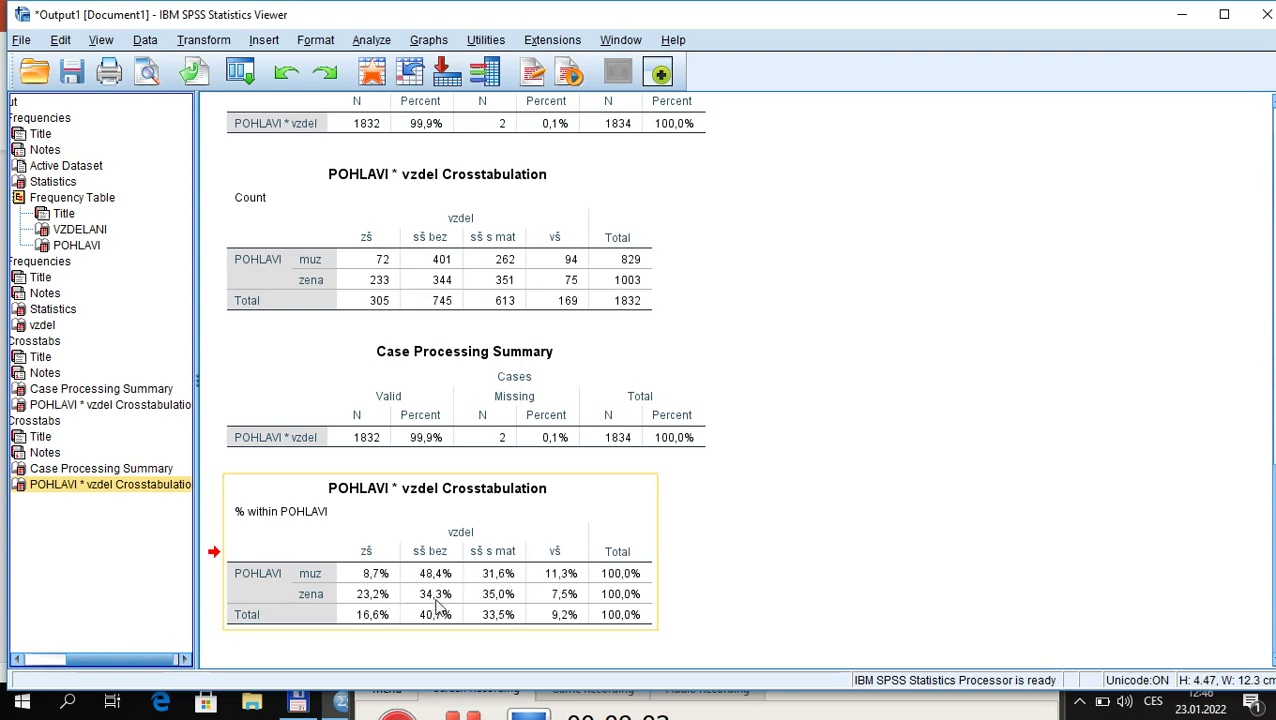
click(560, 594)
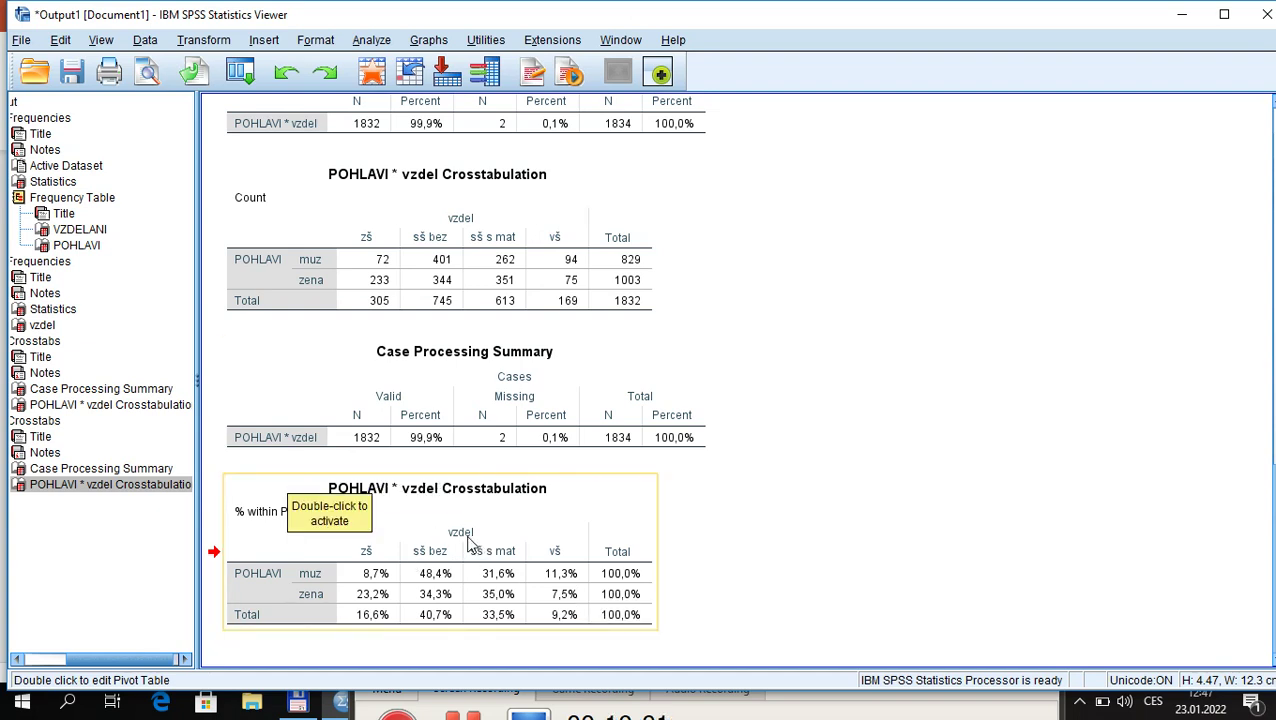
click(397, 530)
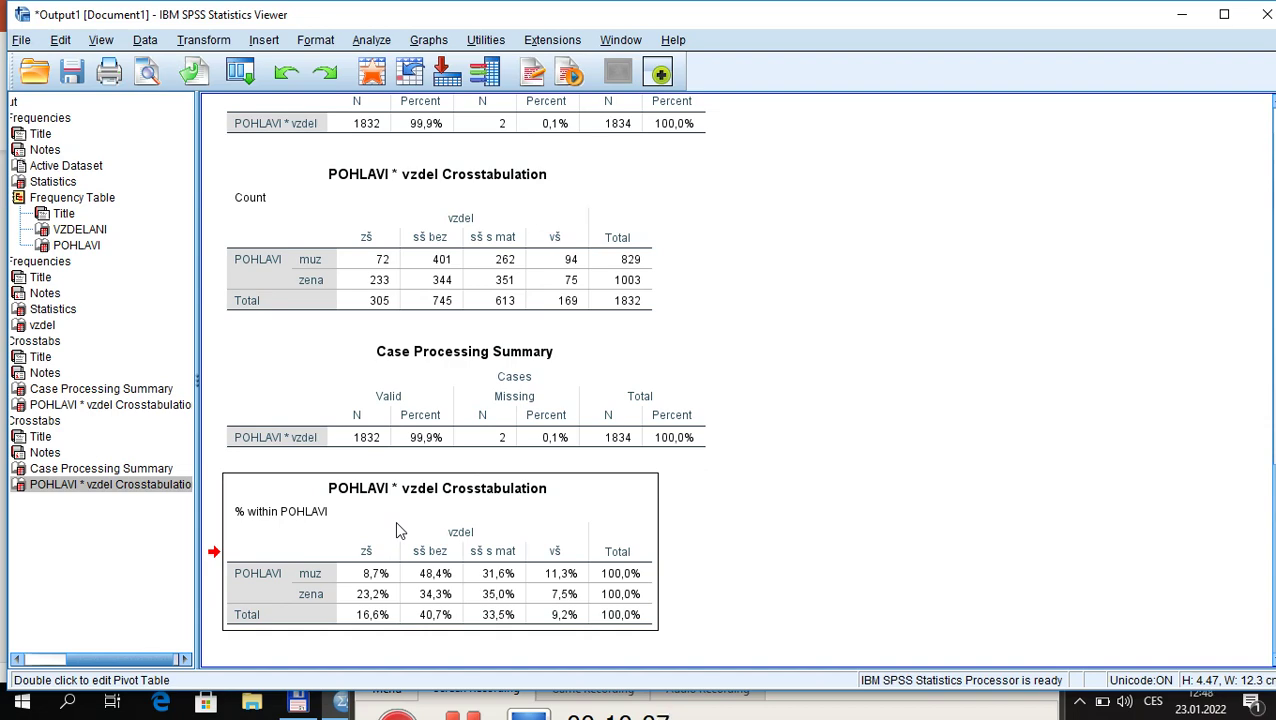
Switch to the PowerPoint presentation and show the slide "Test nezávislosti (chi-kvadrát)".
key(alt+Tab)
key(alt+Tab)
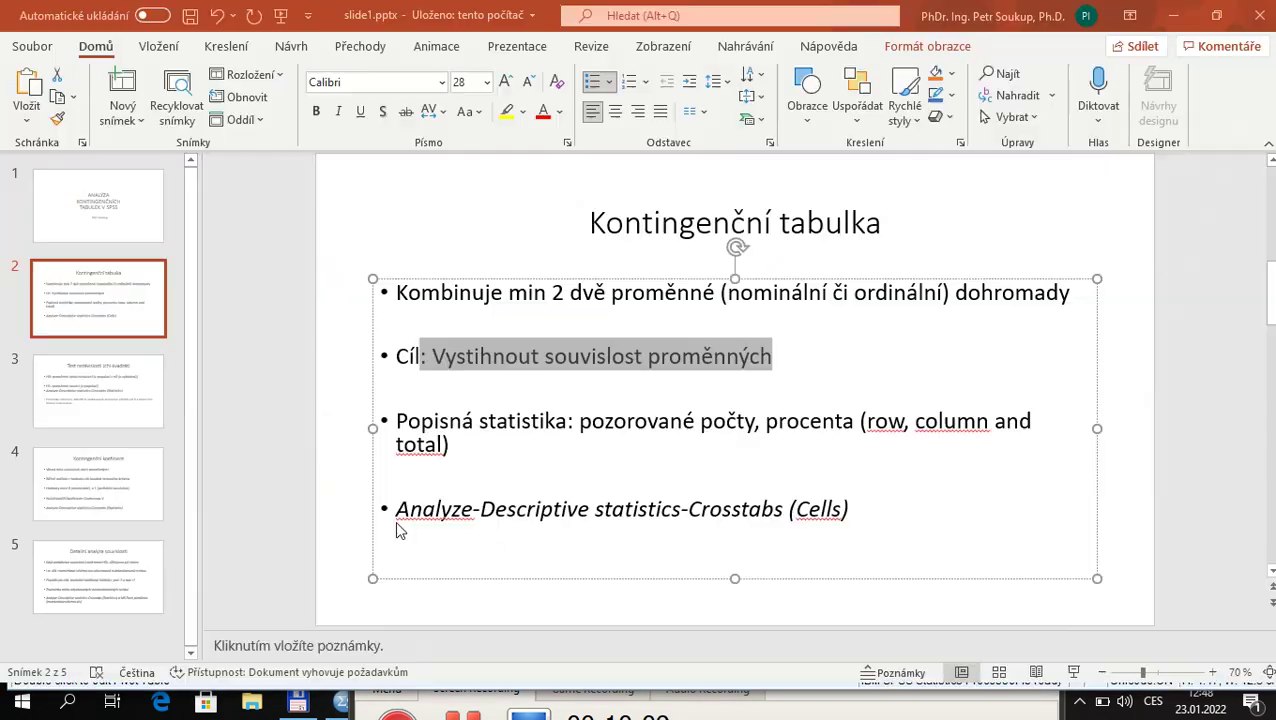
click(136, 407)
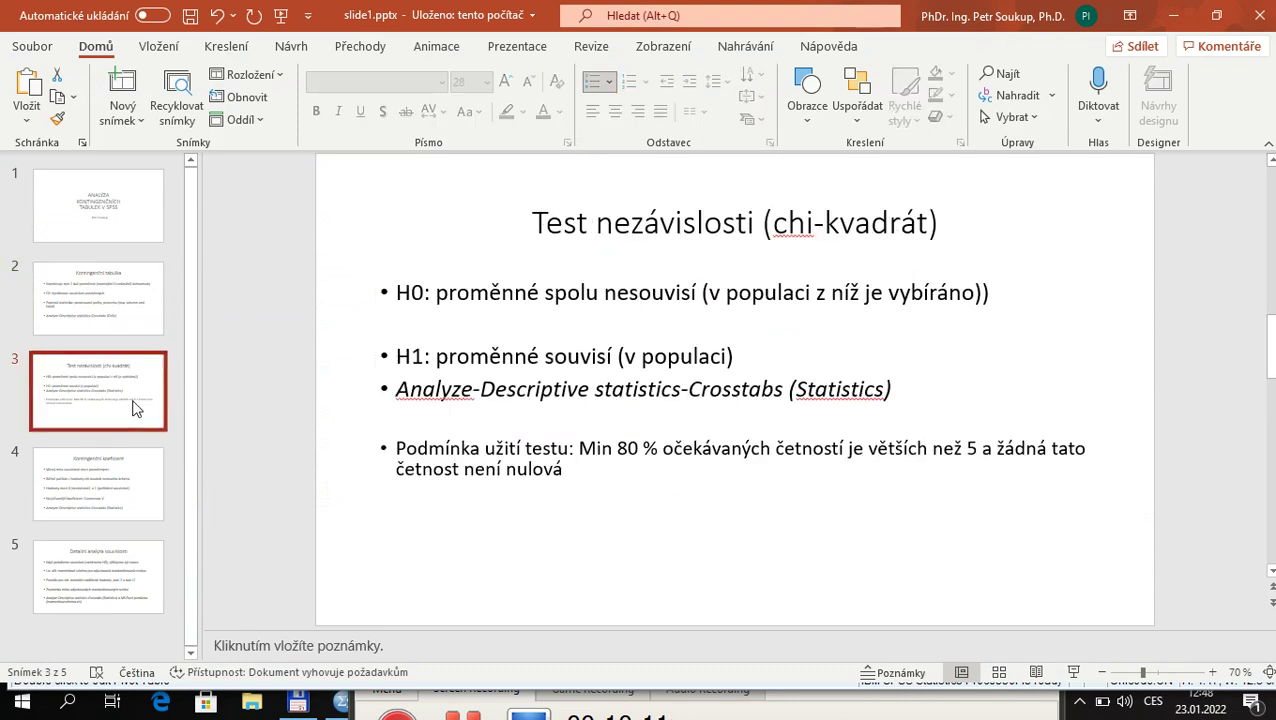
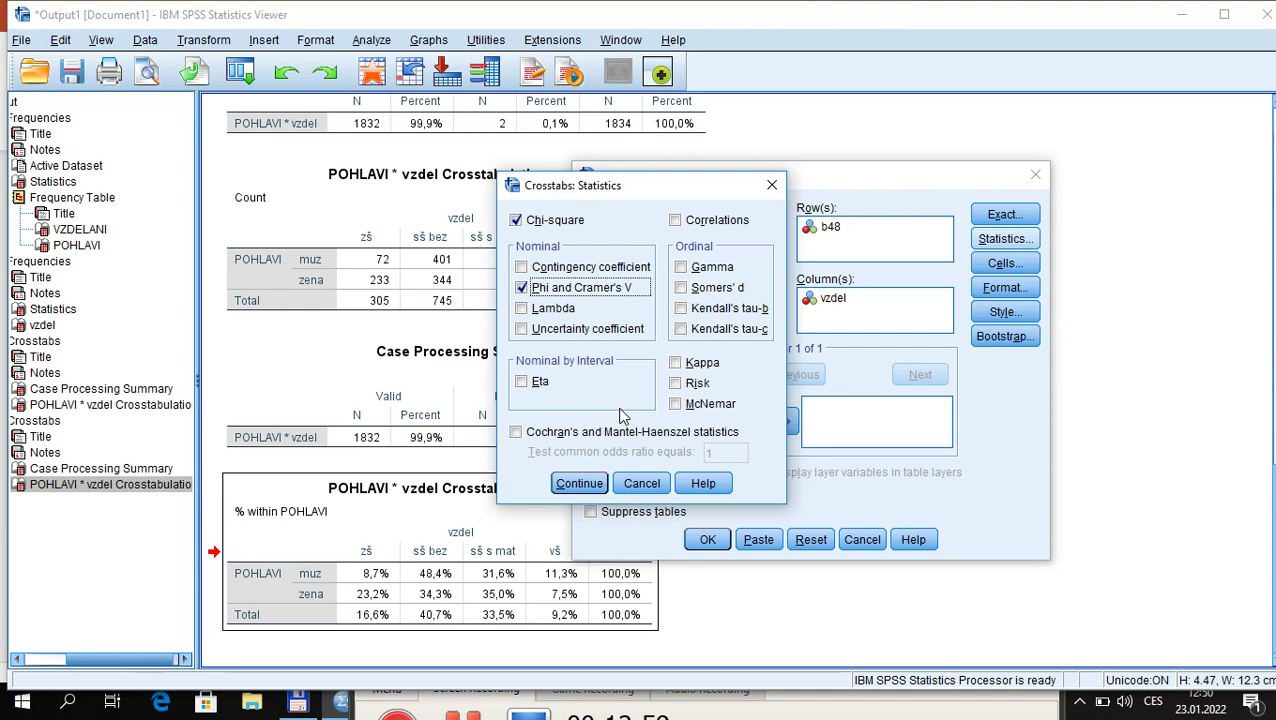
Paste the Crosstabs command with Chi-square and Phi and Cramer's V into the syntax and highlight its CHISQ and PHI keywords.
click(580, 483)
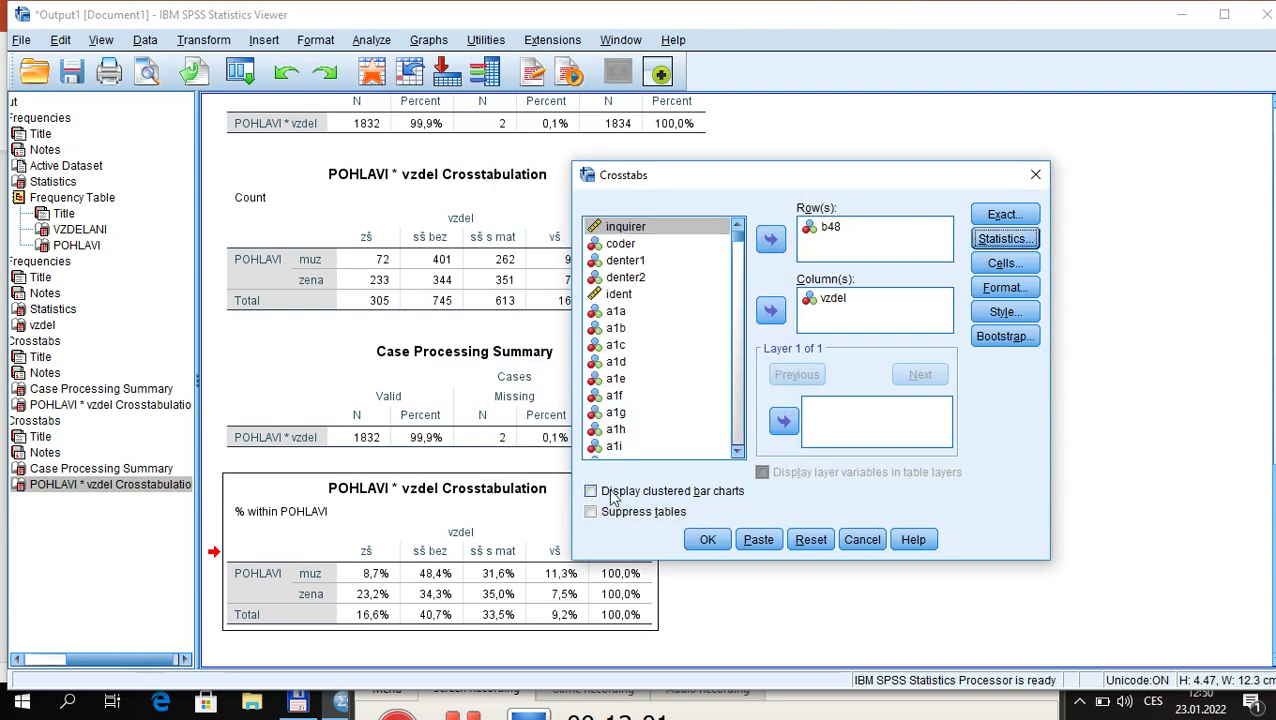
click(745, 539)
key(alt+Tab)
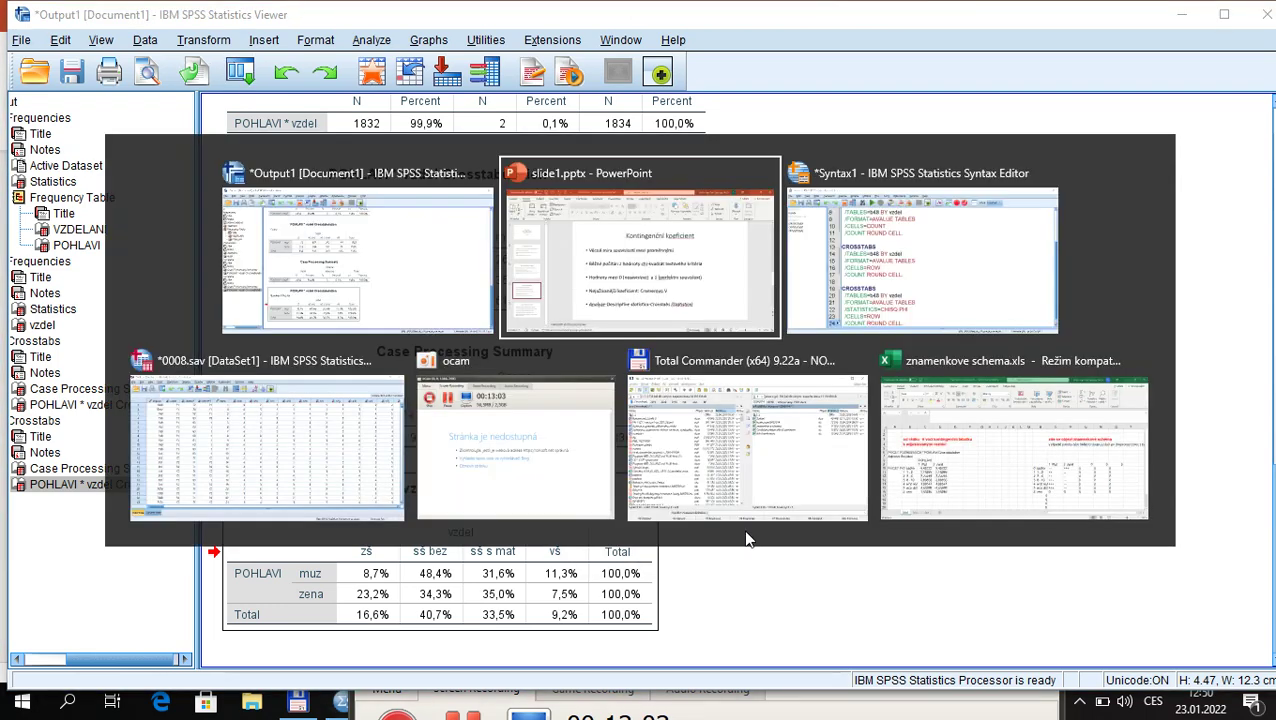
key(alt+Tab)
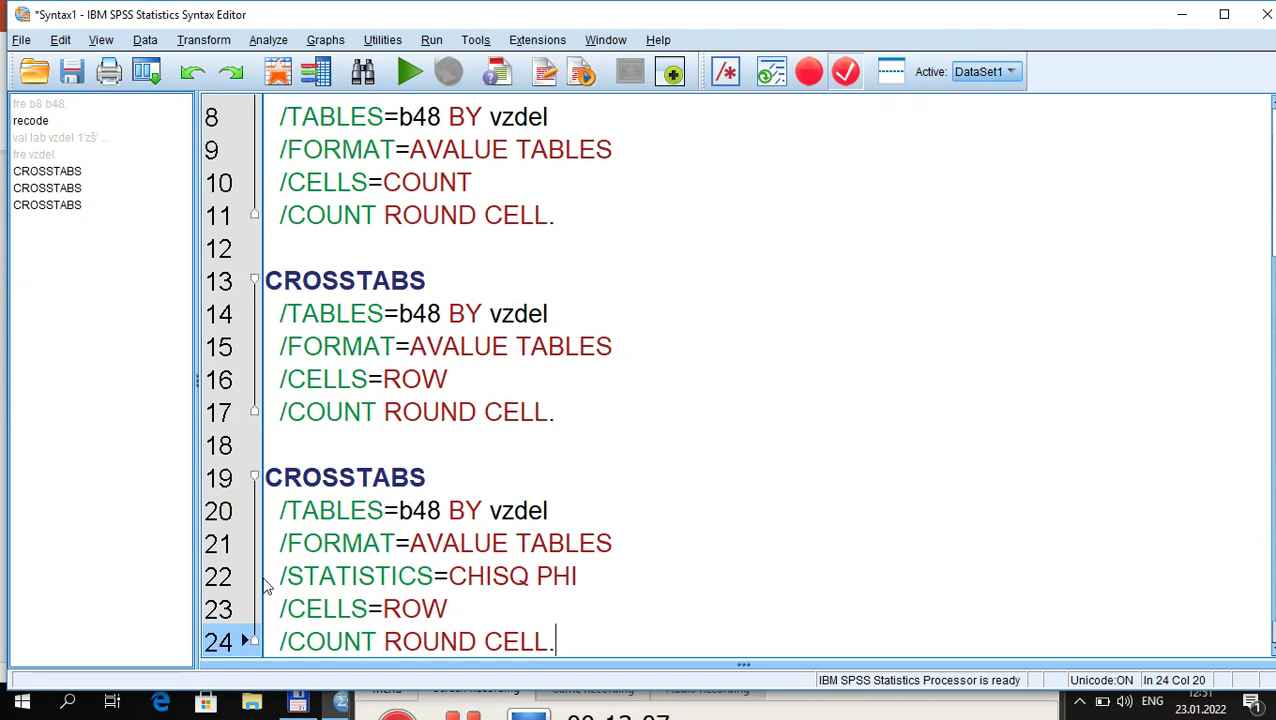
drag(275, 575, 596, 578)
drag(449, 576, 533, 576)
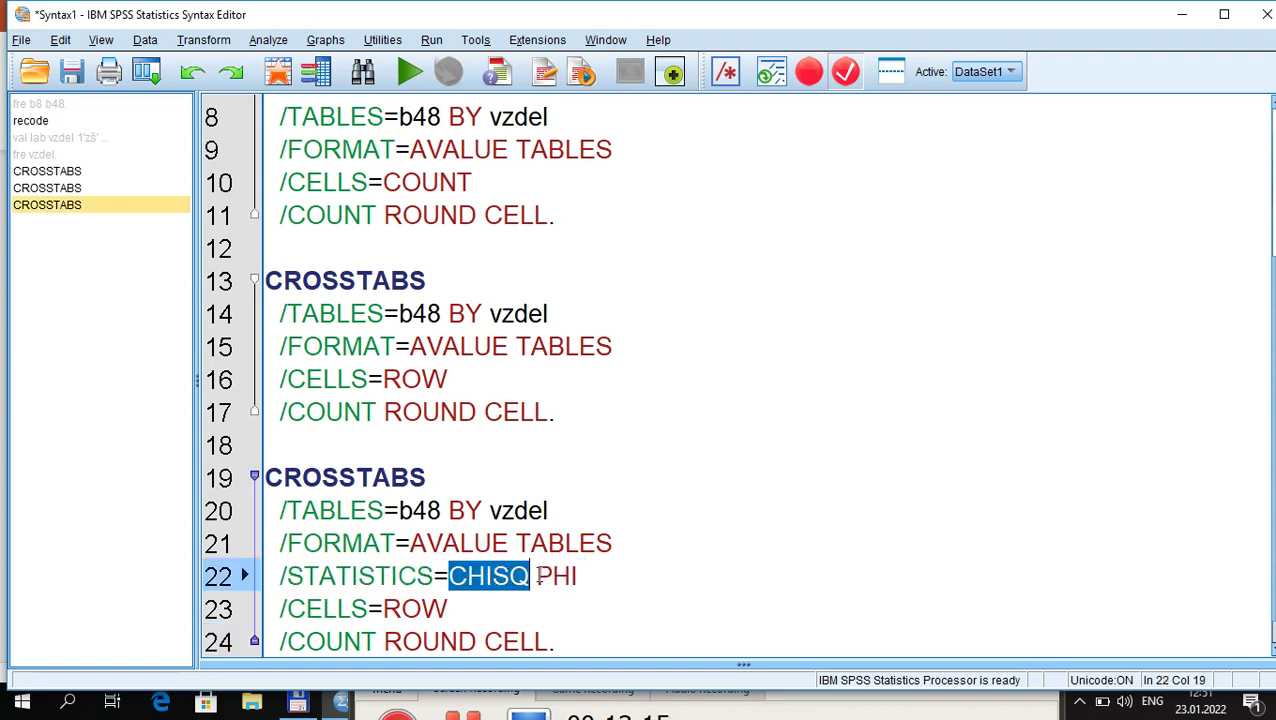
drag(536, 576, 590, 576)
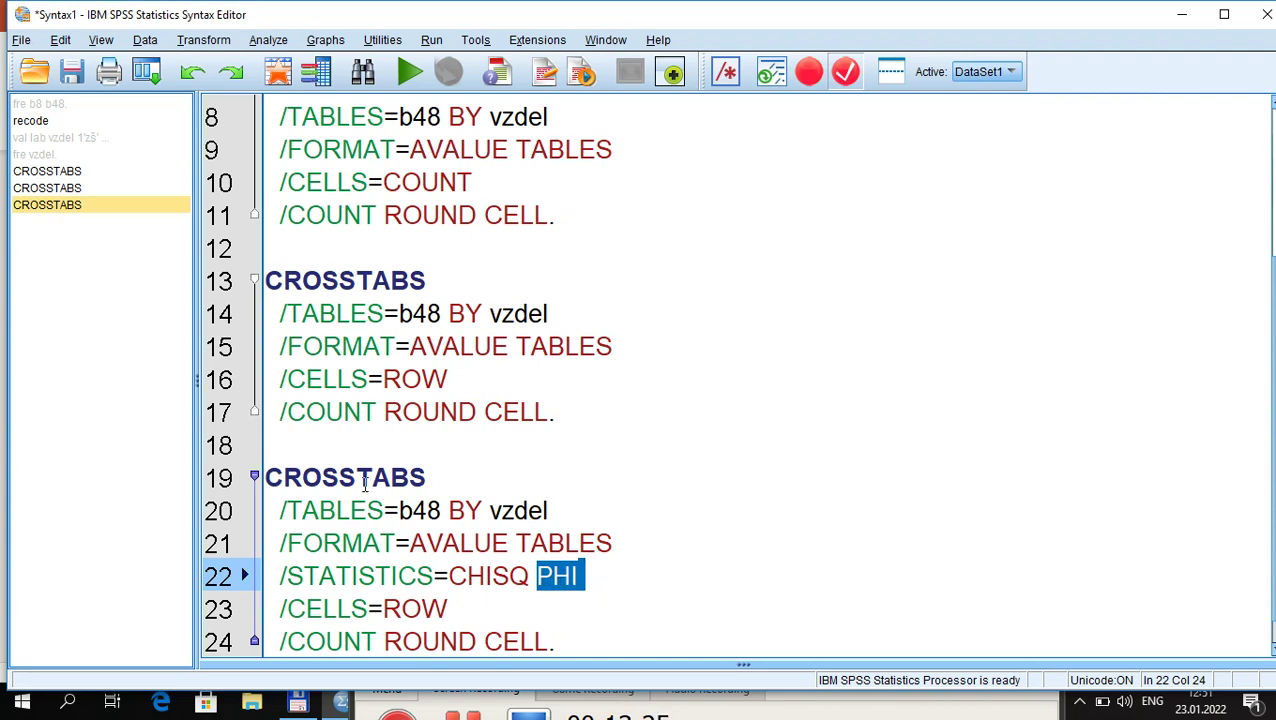
Run the CROSSTABS command with /STATISTICS=CHISQ PHI and select the Chi-Square Tests table in its output.
drag(356, 478, 427, 546)
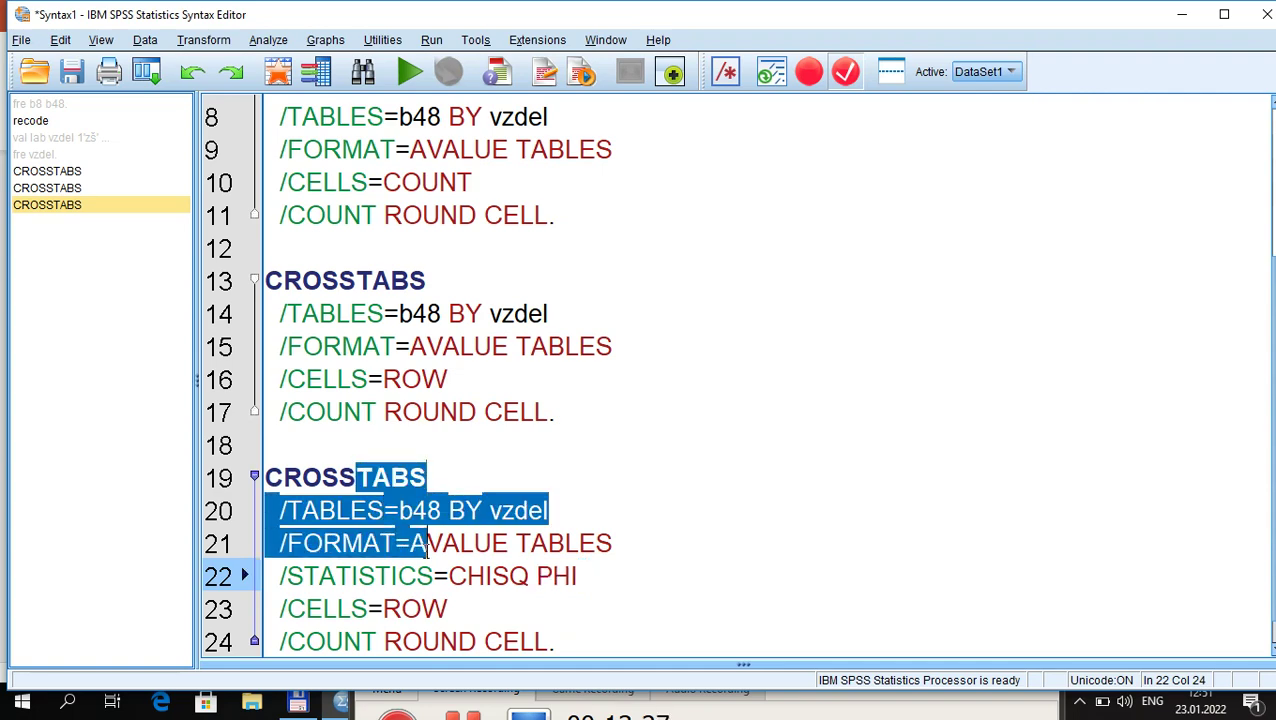
key(ctrl+r)
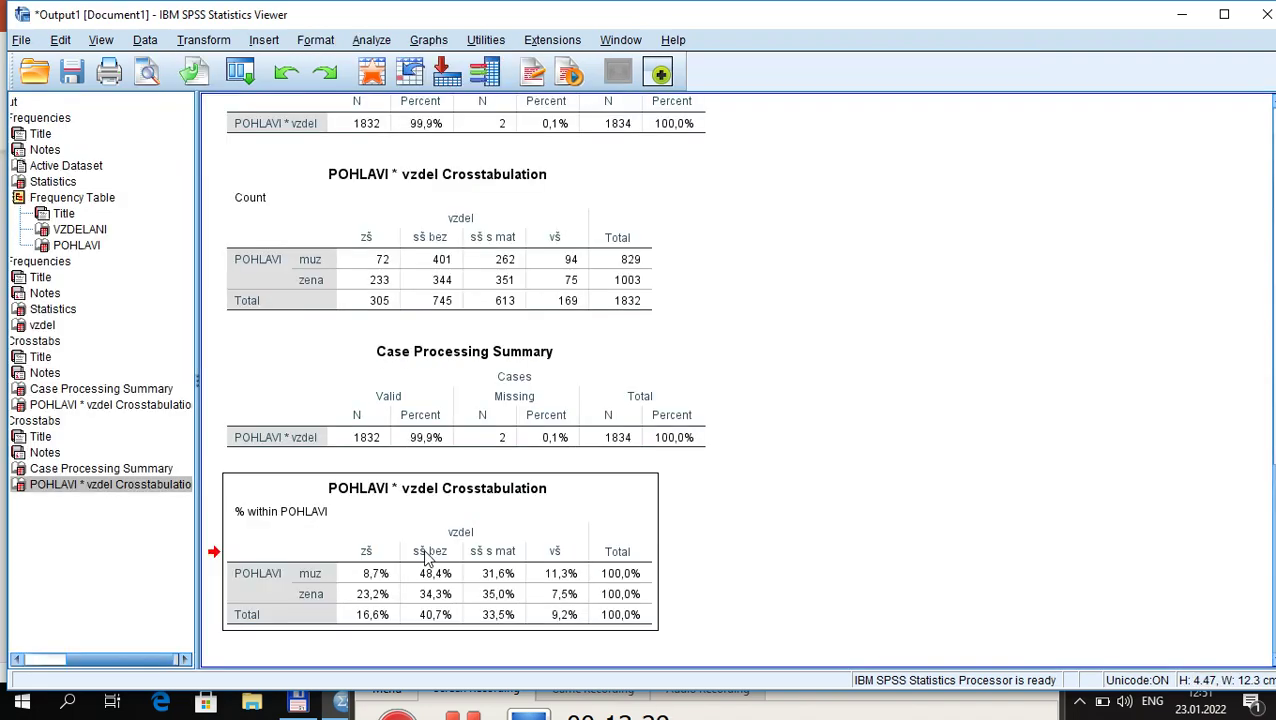
click(410, 388)
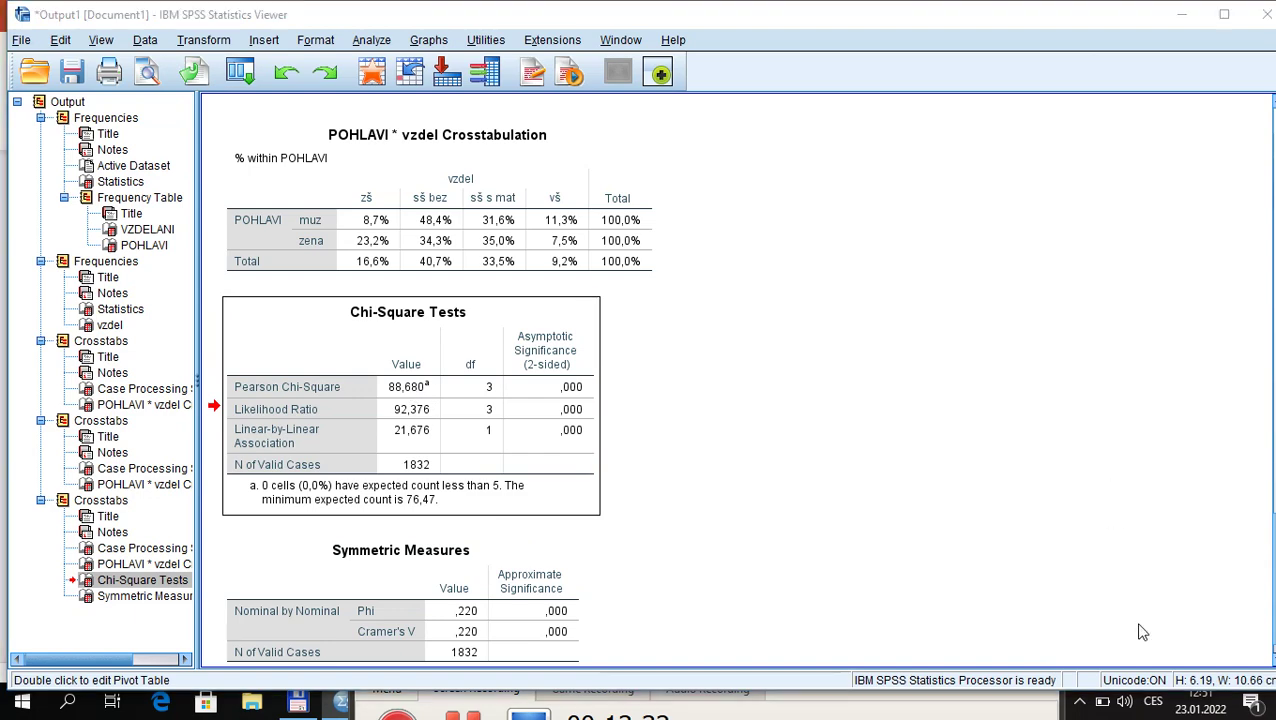
Switch to the PowerPoint slide "Test nezávislosti (chi-kvadrát)" and highlight the condition for using the test.
key(alt+Tab)
key(alt+Tab)
key(Page_Up)
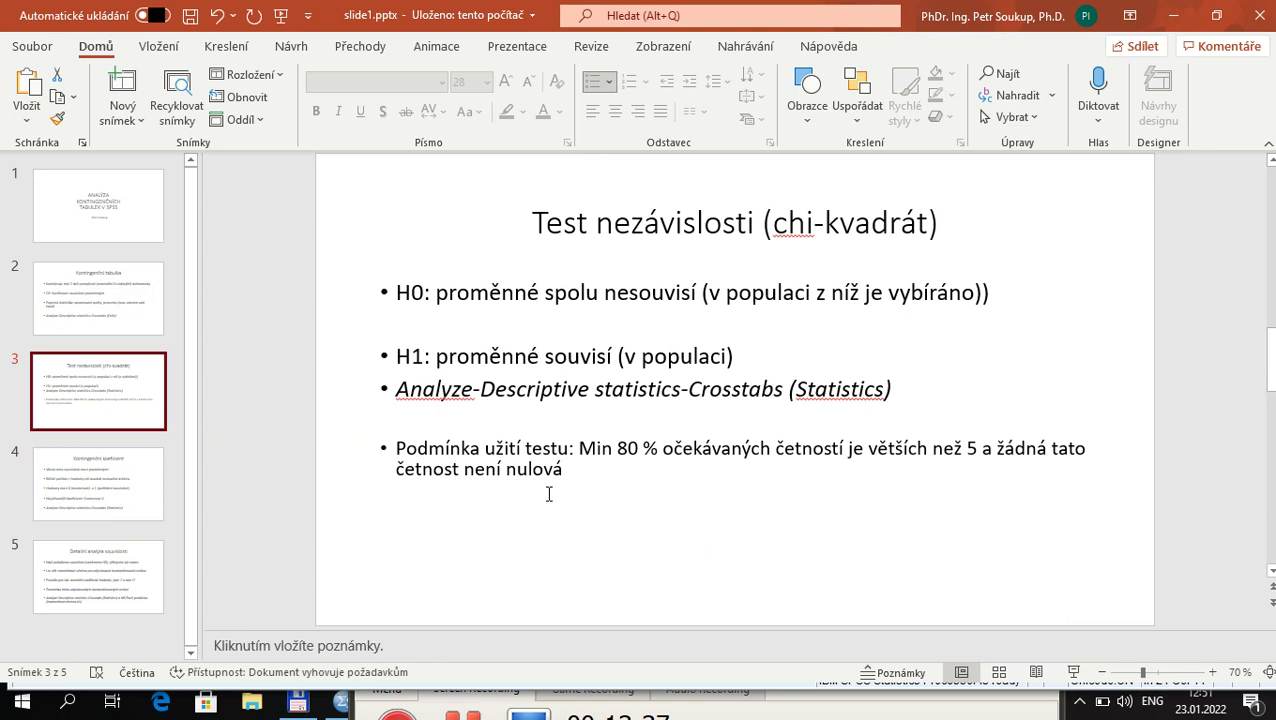
drag(410, 454, 598, 470)
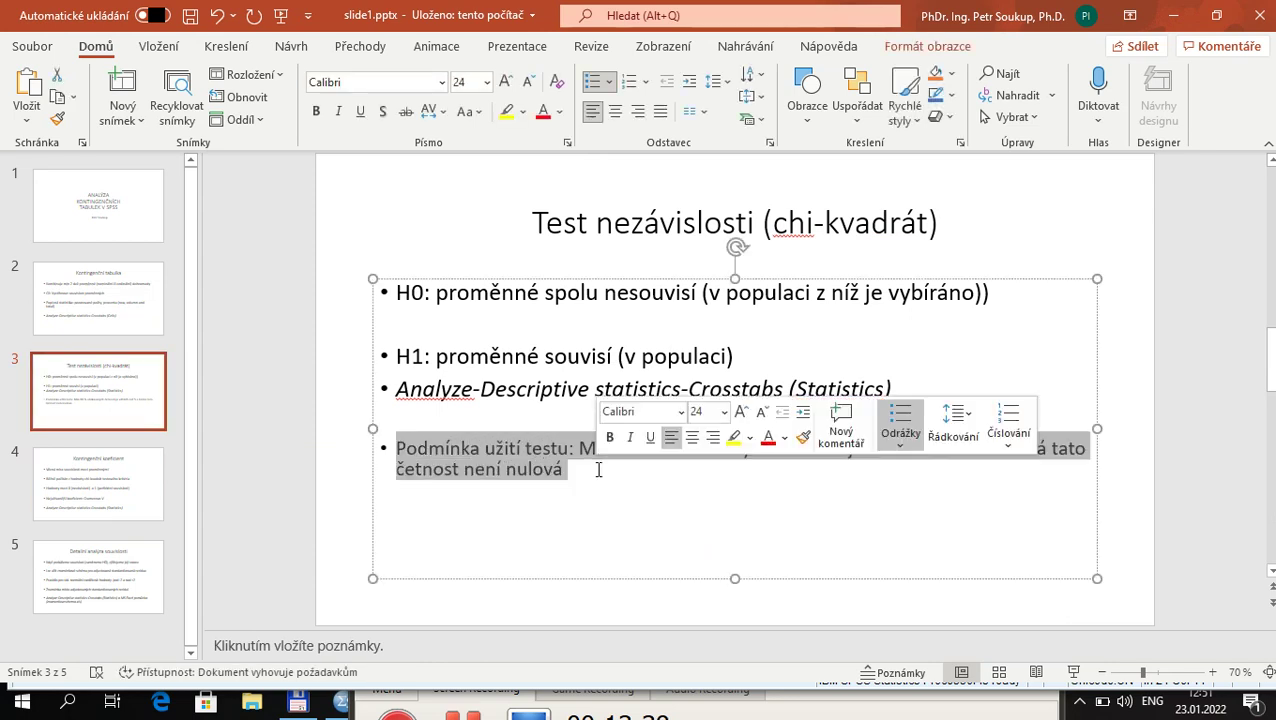
click(692, 462)
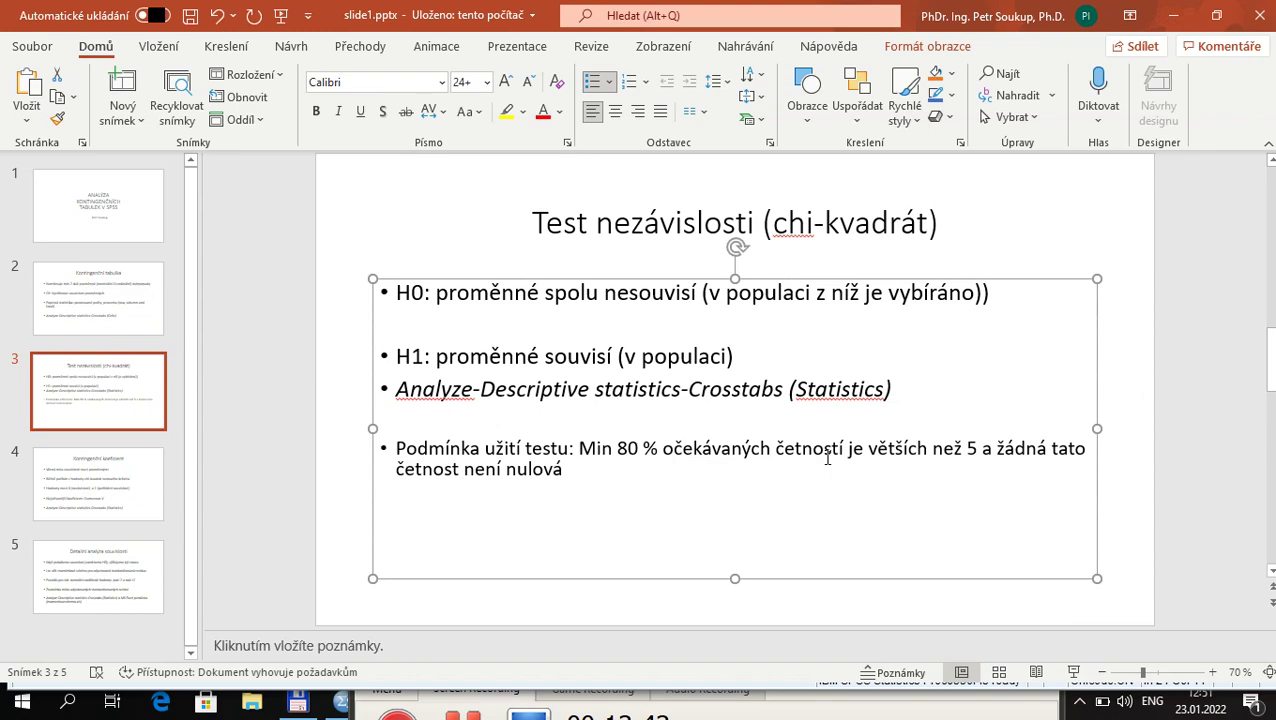
Compare the expected-count footnote under the SPSS Chi-Square Tests table with the test condition on the PowerPoint slide, then examine the test results.
key(alt+Tab)
key(alt+Tab)
key(Tab)
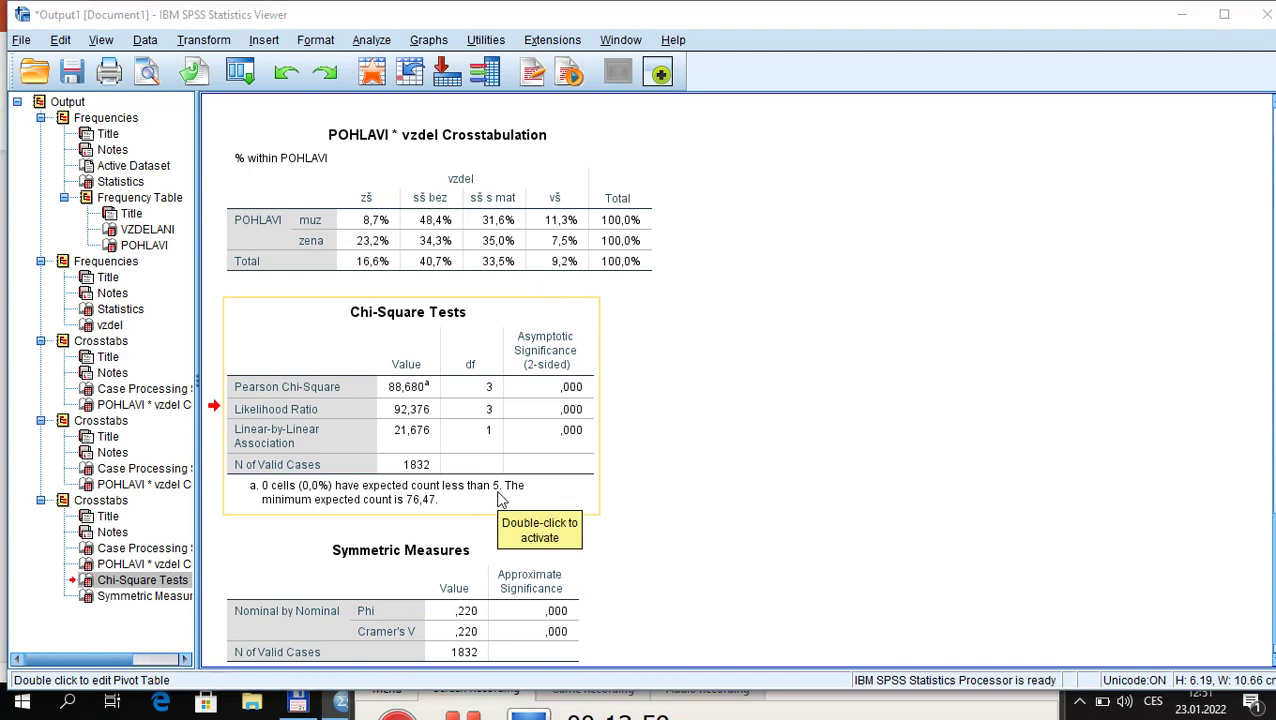
key(alt+Tab)
key(alt+Tab)
key(Tab)
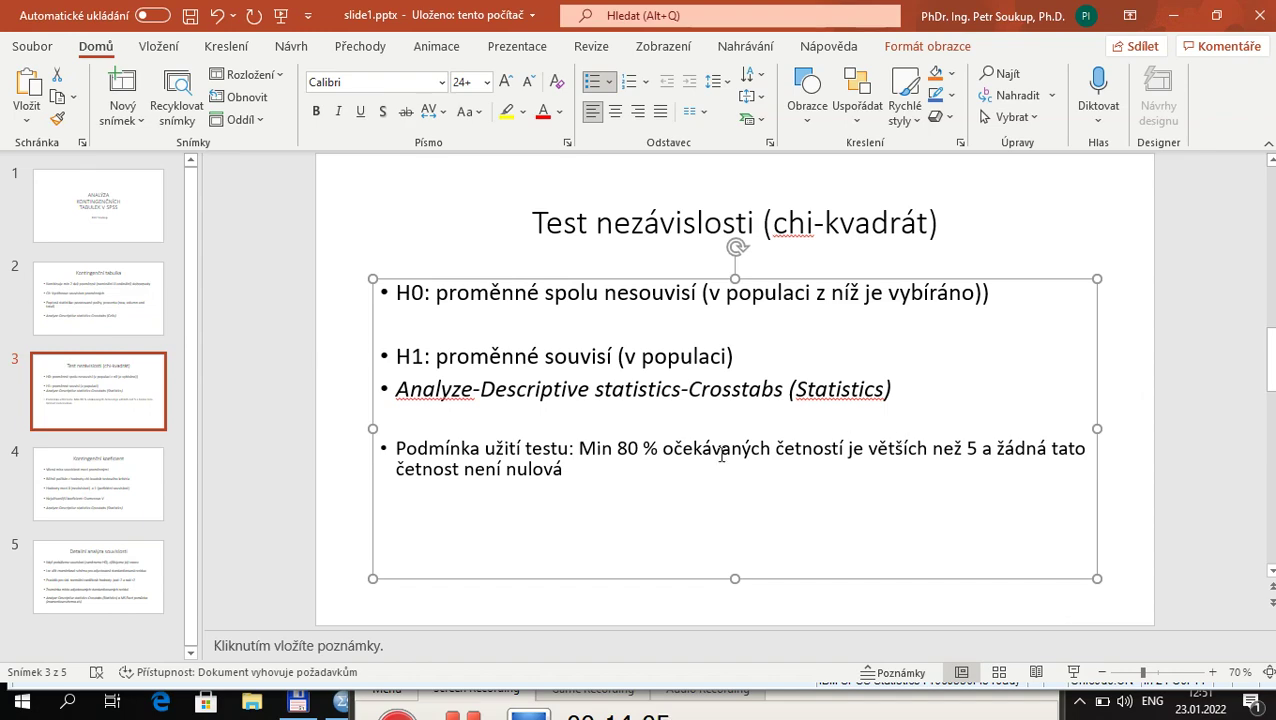
key(alt+Tab)
key(alt+Tab)
key(Tab)
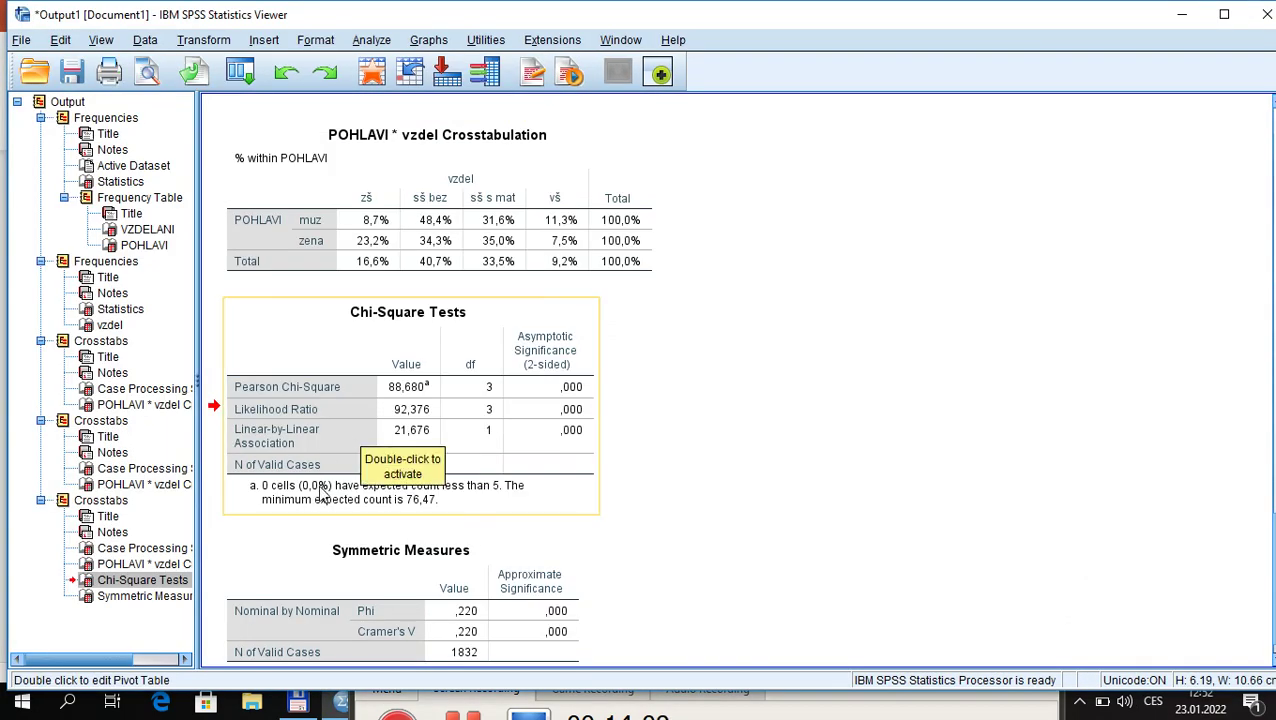
click(320, 500)
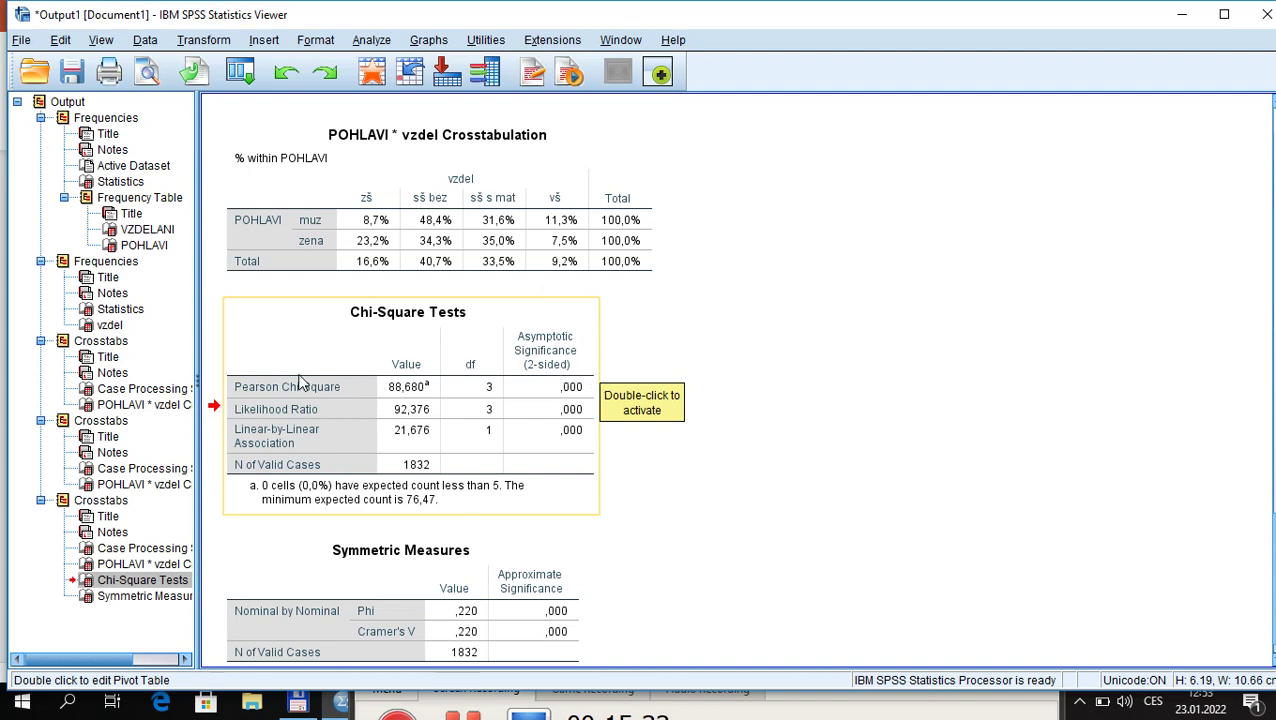
Switch to the chi-square slide in PowerPoint, highlight hypotheses H0 and H1 in turn, and clear the selection.
key(alt+Tab)
key(alt+Tab)
drag(424, 292, 691, 310)
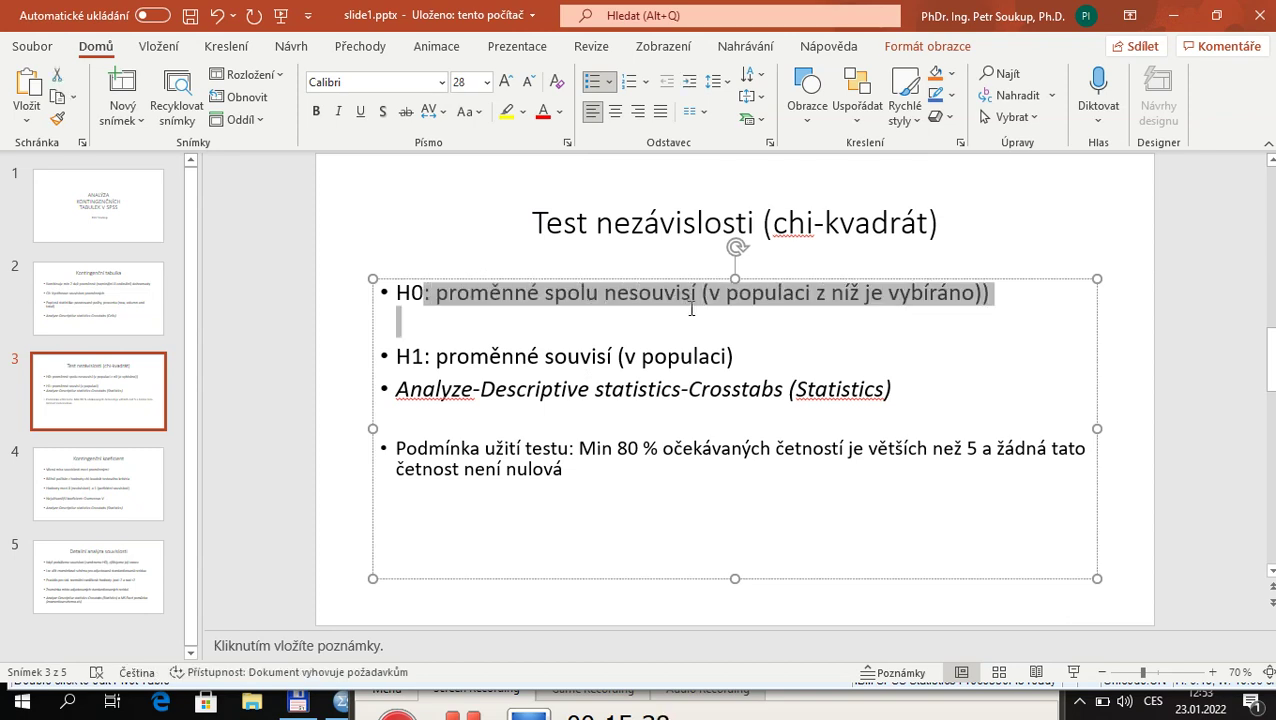
click(443, 355)
drag(401, 356, 729, 370)
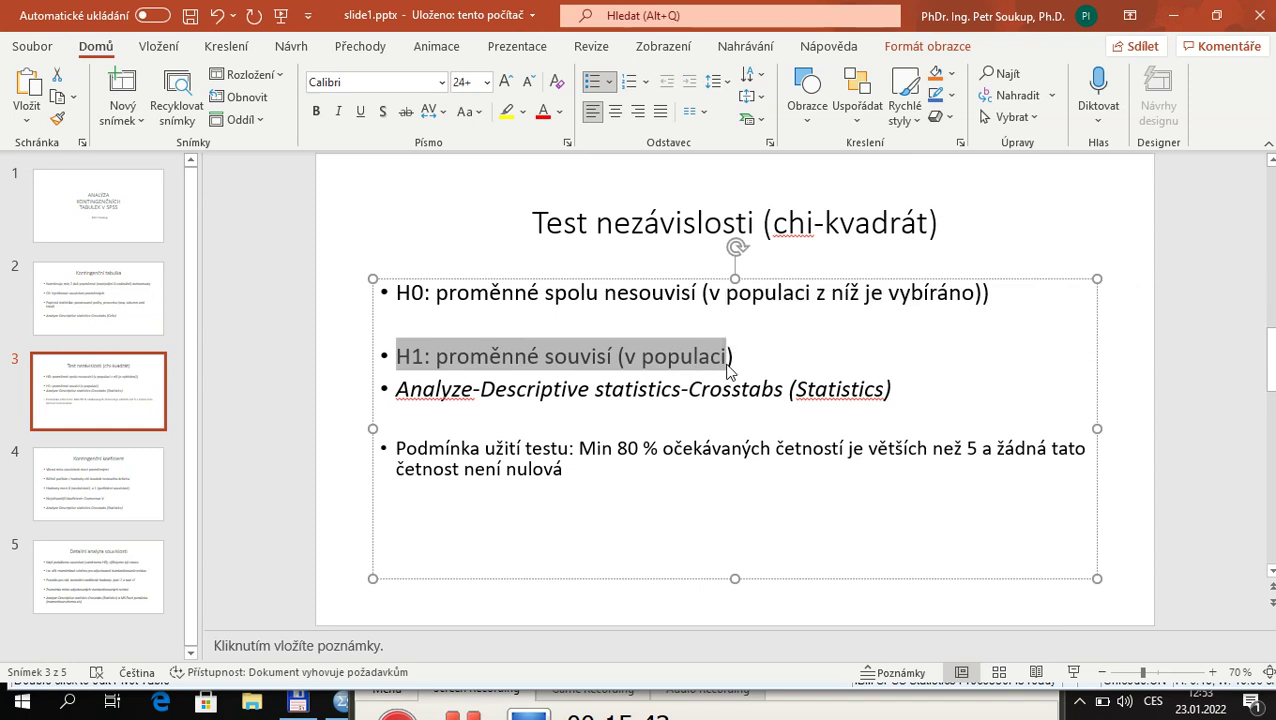
key(Escape)
key(Escape)
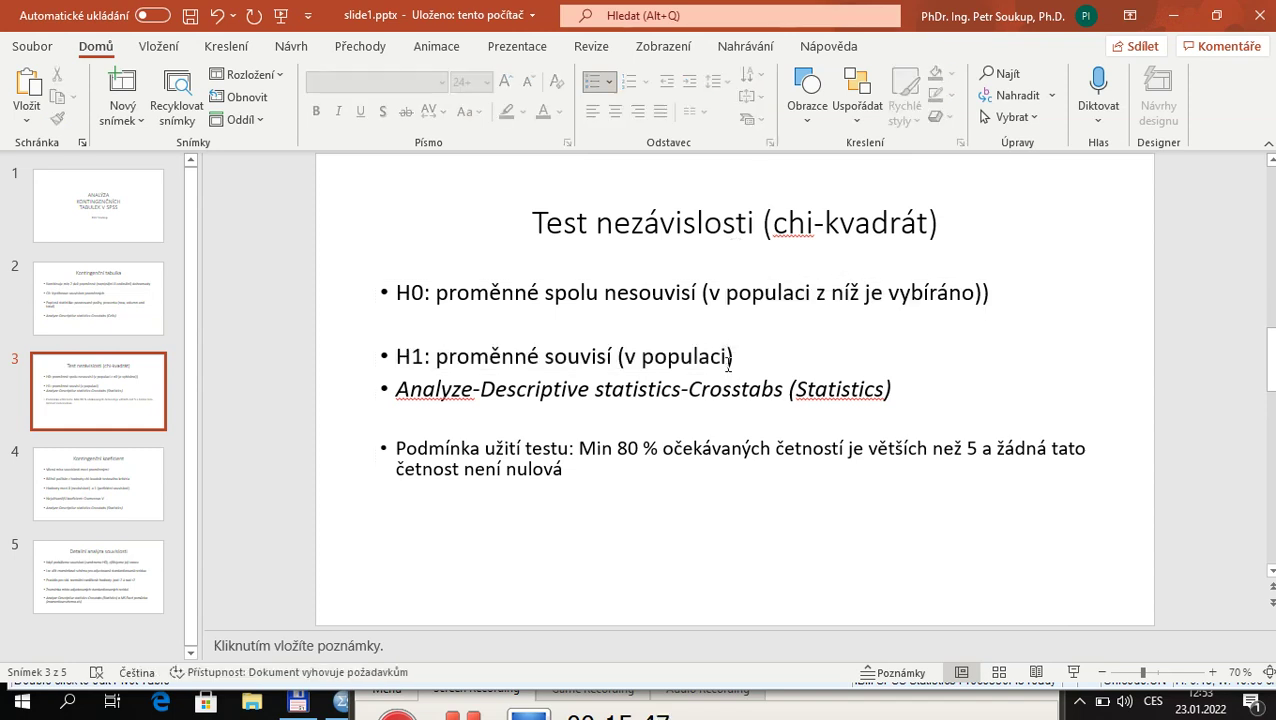
Switch to the SPSS output and examine the row-percentage POHLAVI * vzdel crosstabulation, the Chi-Square Tests and the Symmetric Measures tables.
key(alt+Tab)
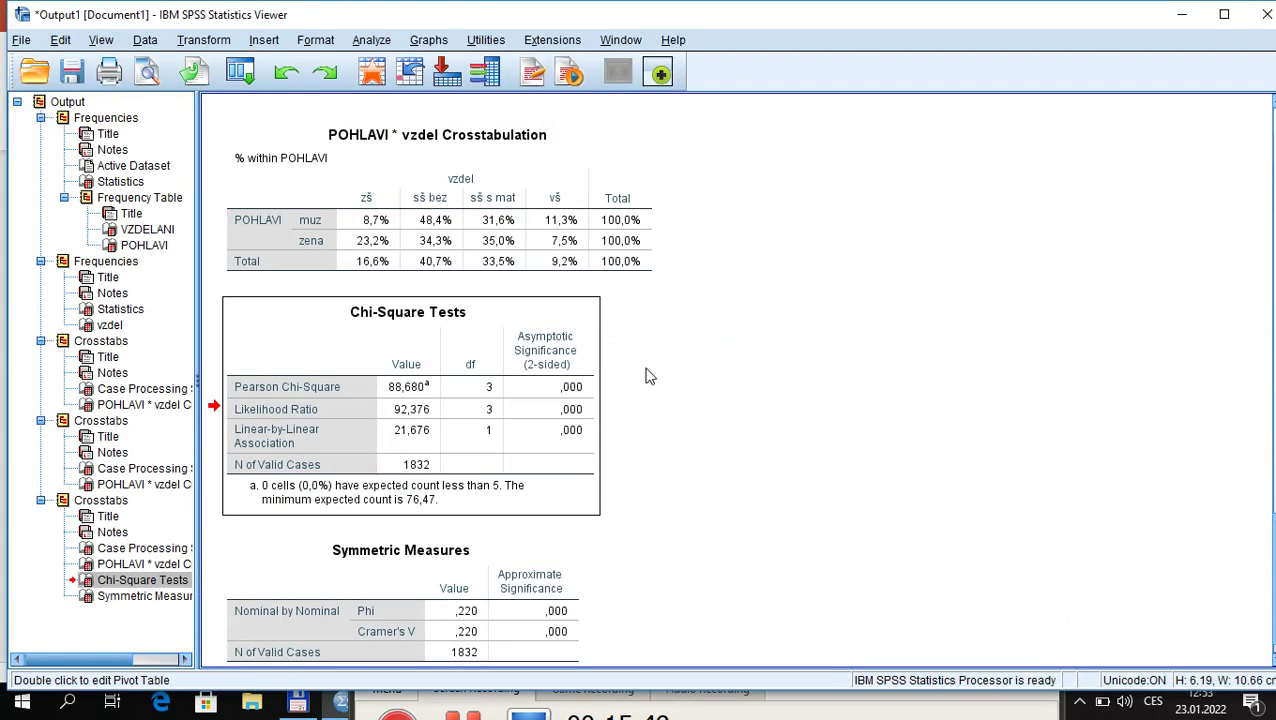
click(112, 484)
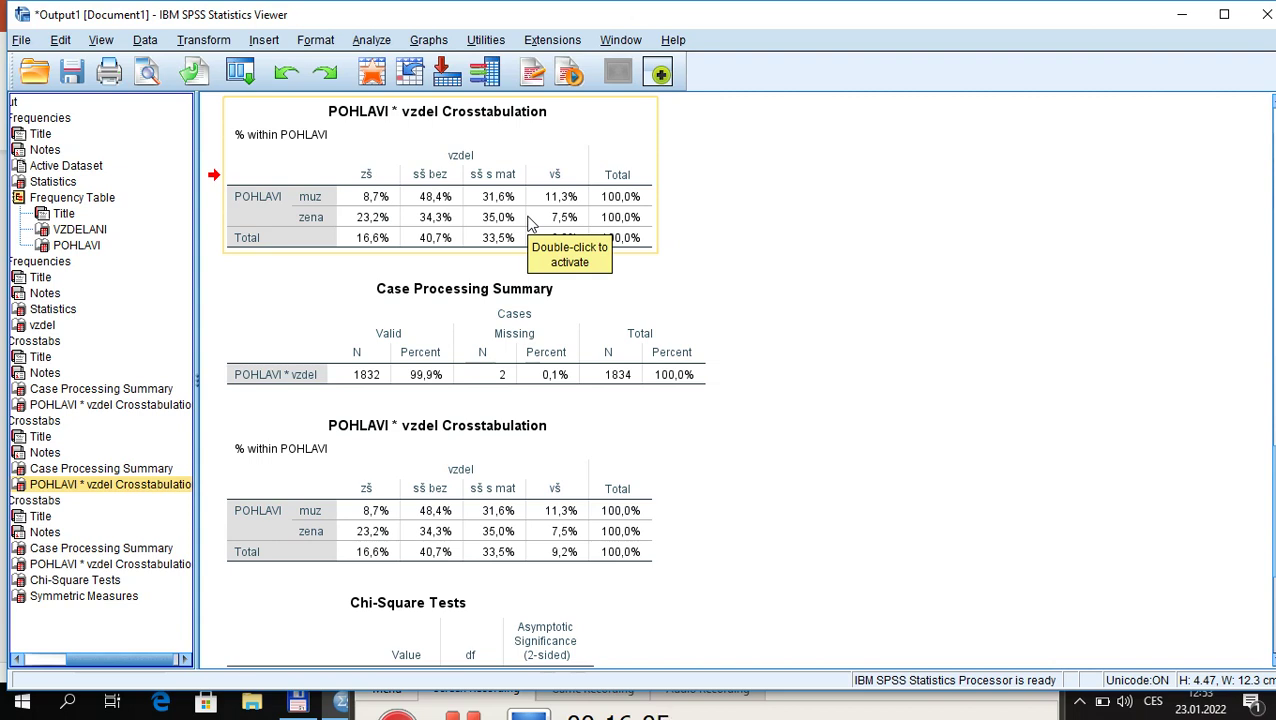
scroll(477, 409, down, 3)
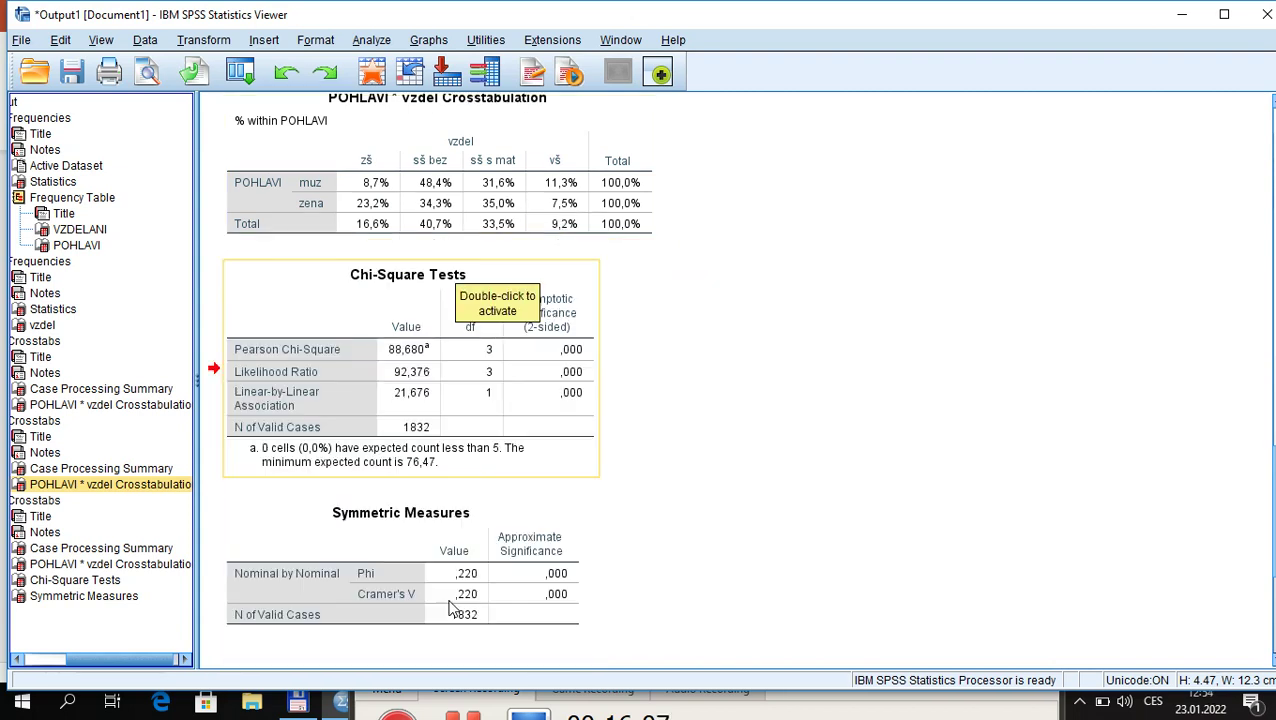
click(440, 320)
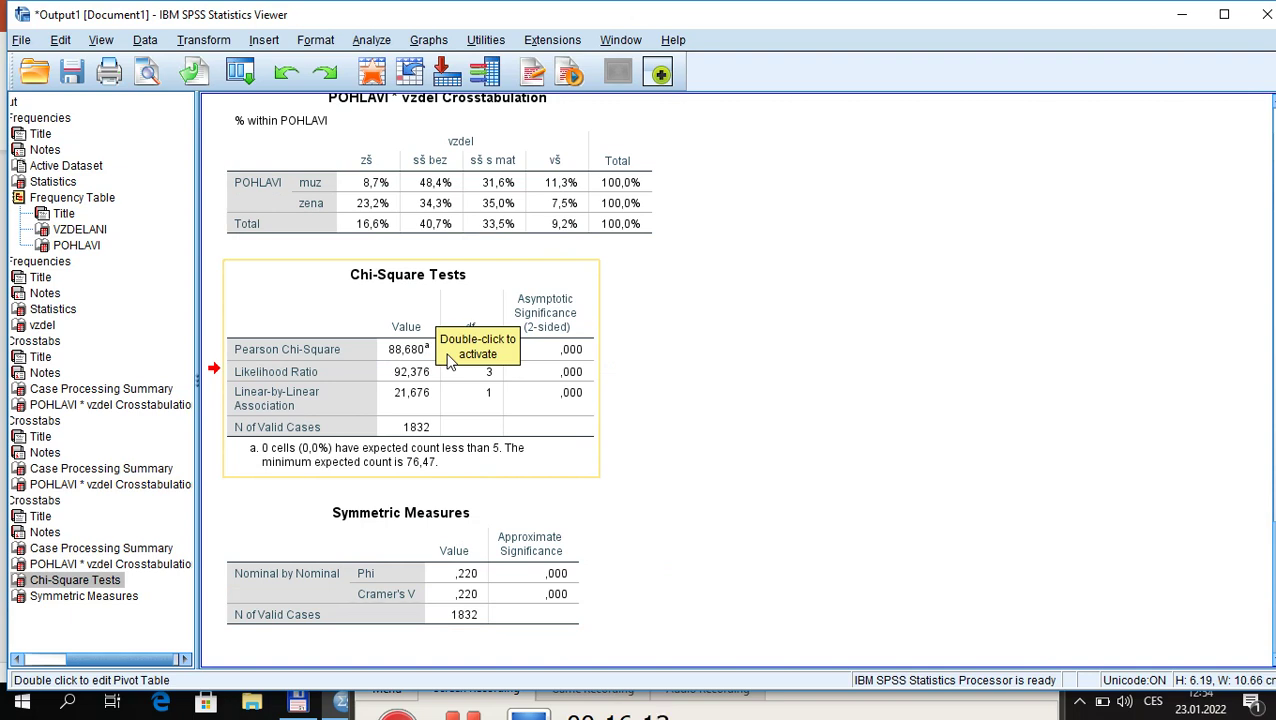
click(420, 505)
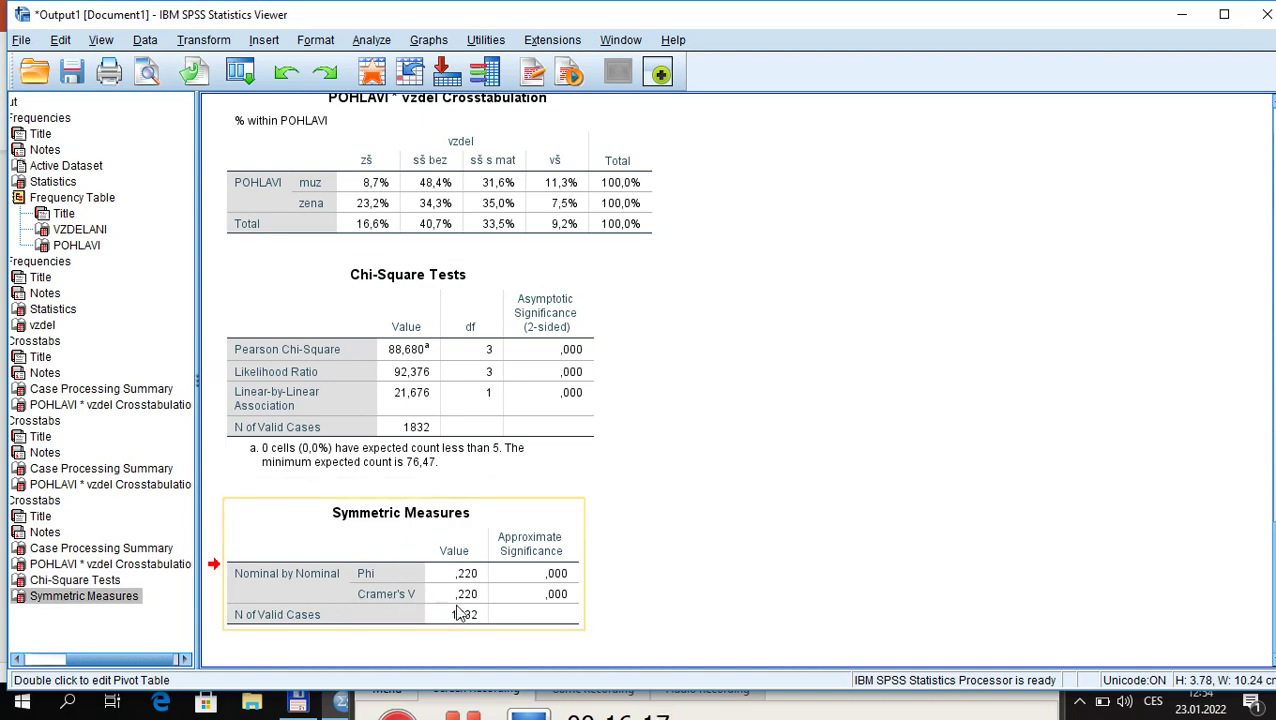
Compare the PowerPoint slide "Kontingenční koeficient", highlighting "1 (perfektní souvislost", with Cramer's V in SPSS, then return to the slide and clear the selection.
key(alt+Tab)
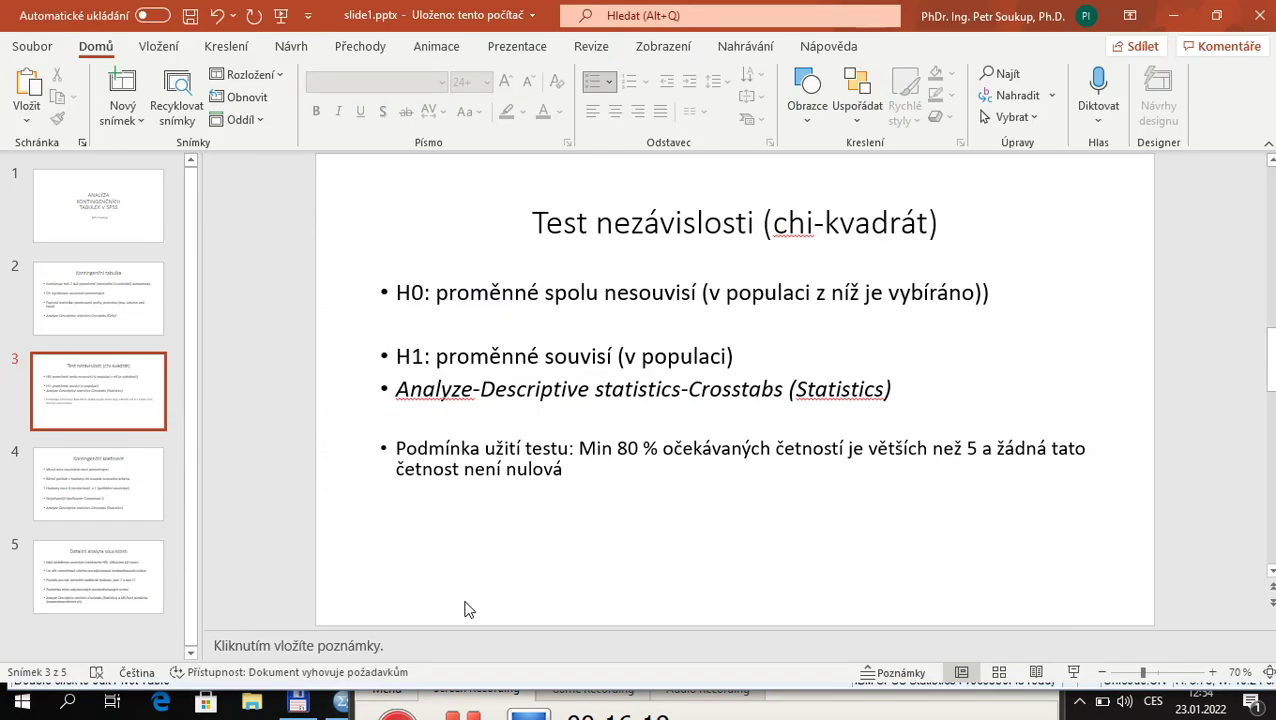
scroll(465, 609, down, 1)
drag(540, 421, 870, 421)
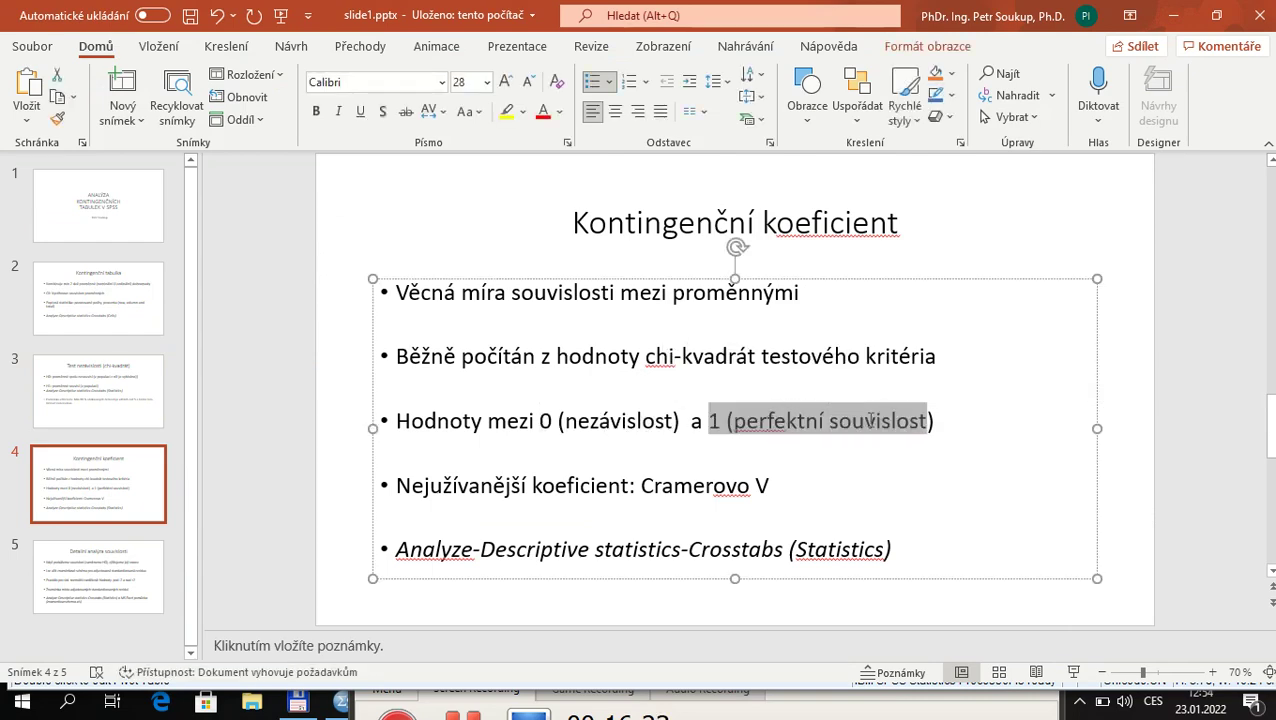
key(alt+Tab)
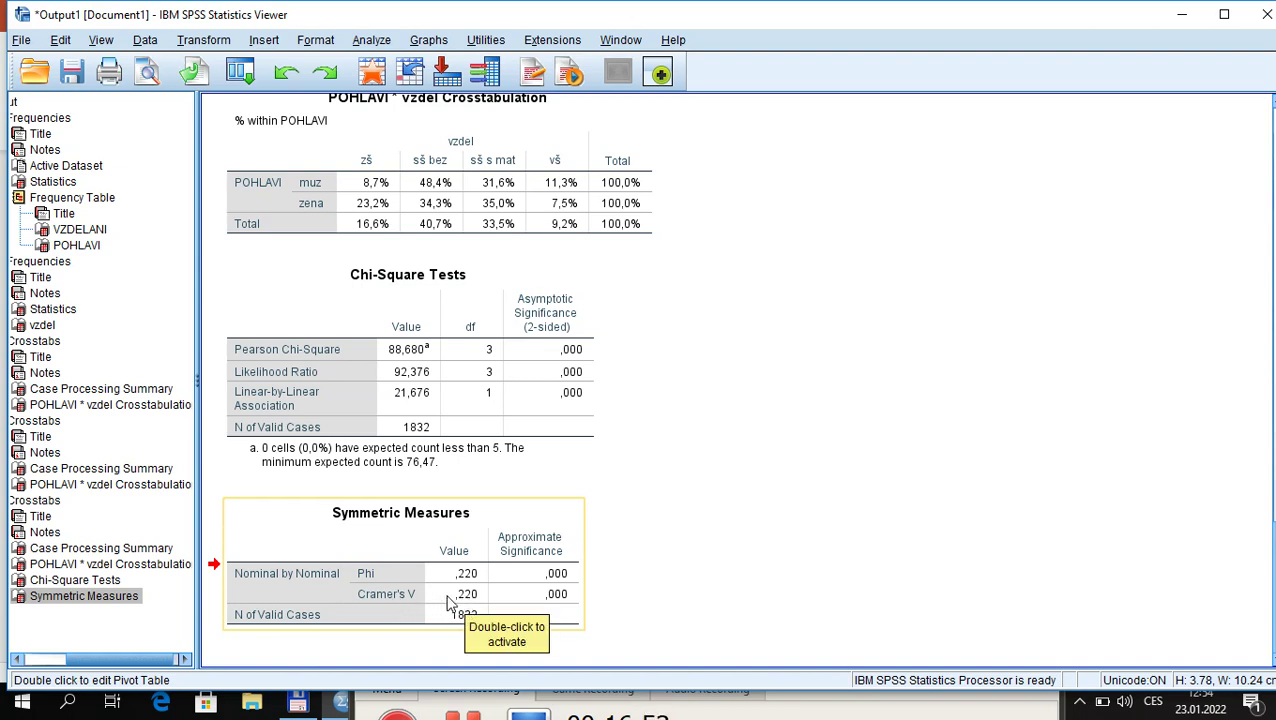
key(alt+Tab)
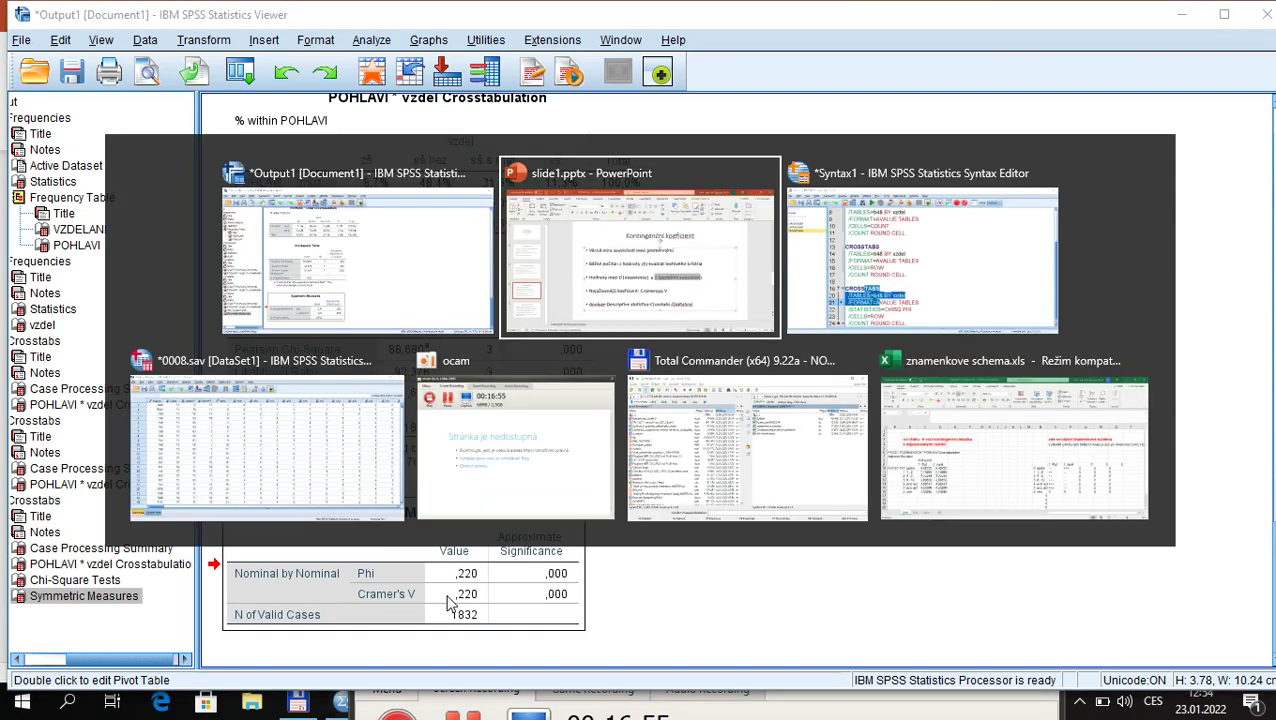
click(448, 596)
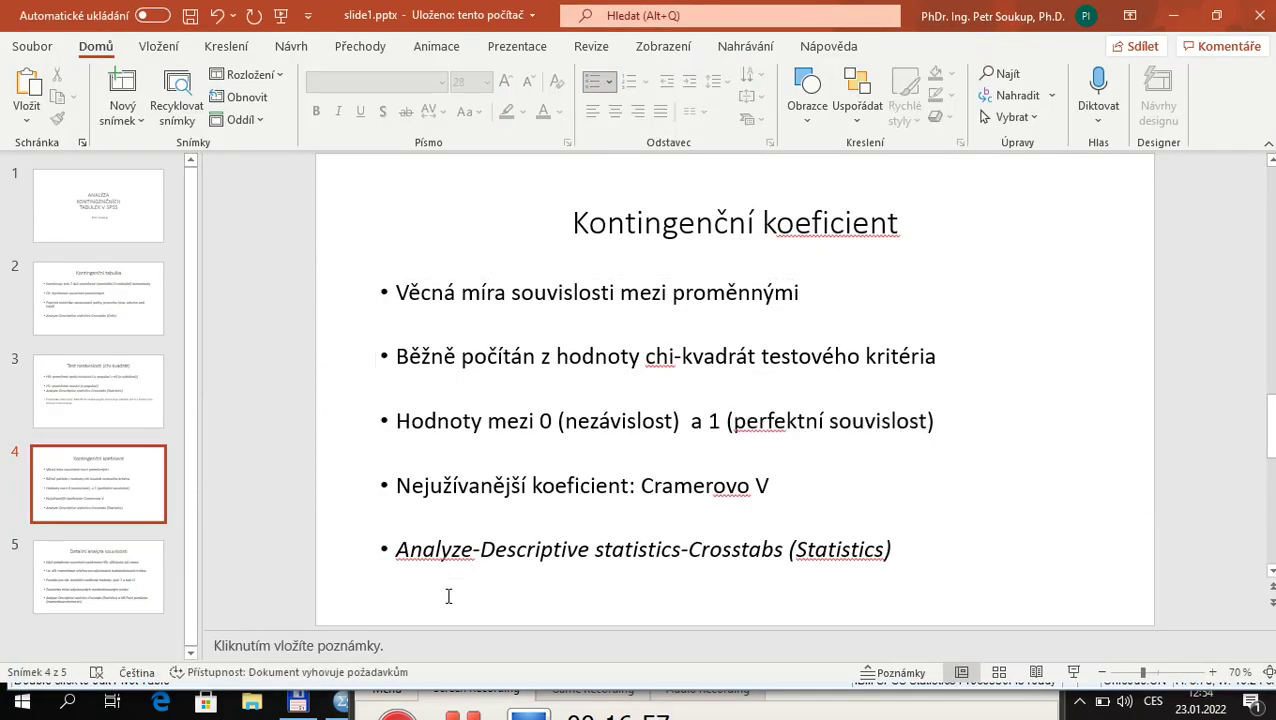
Show the slide "Detailní analýza souvislosti" and compare it with the row percentages in the latest SPSS POHLAVI * vzdel crosstabulation.
key(Page_Down)
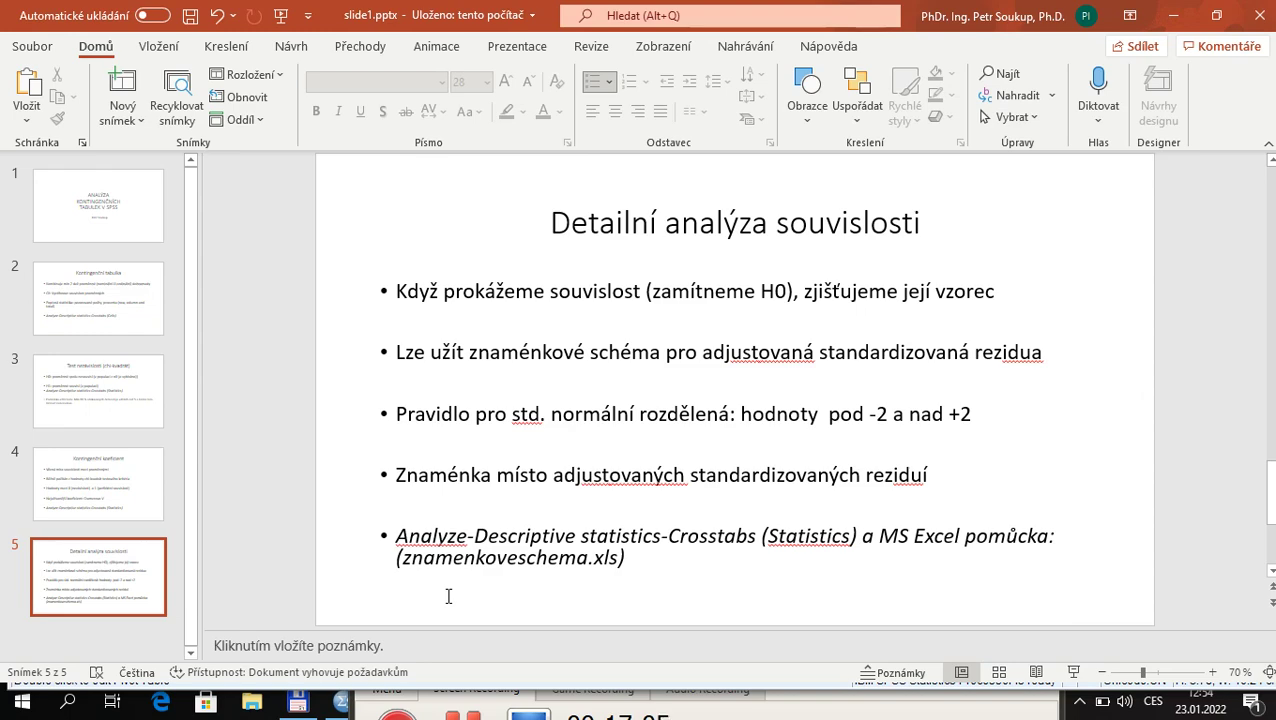
key(alt+Tab)
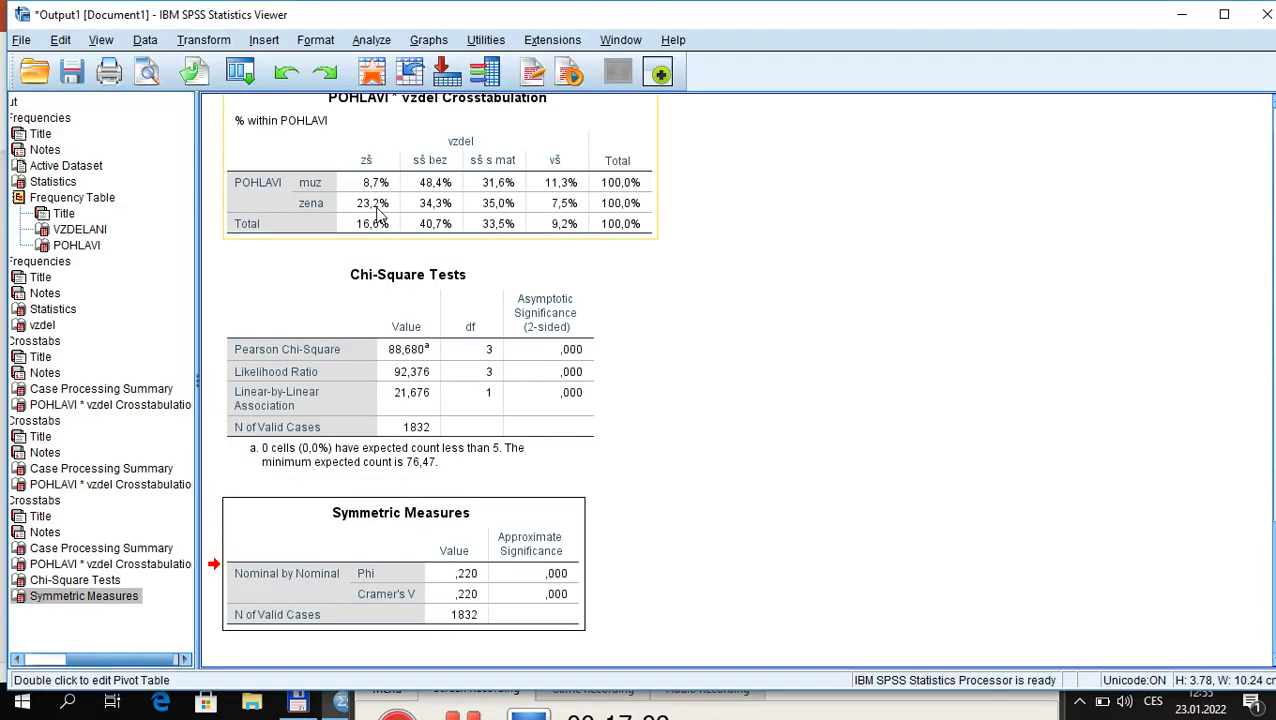
click(372, 215)
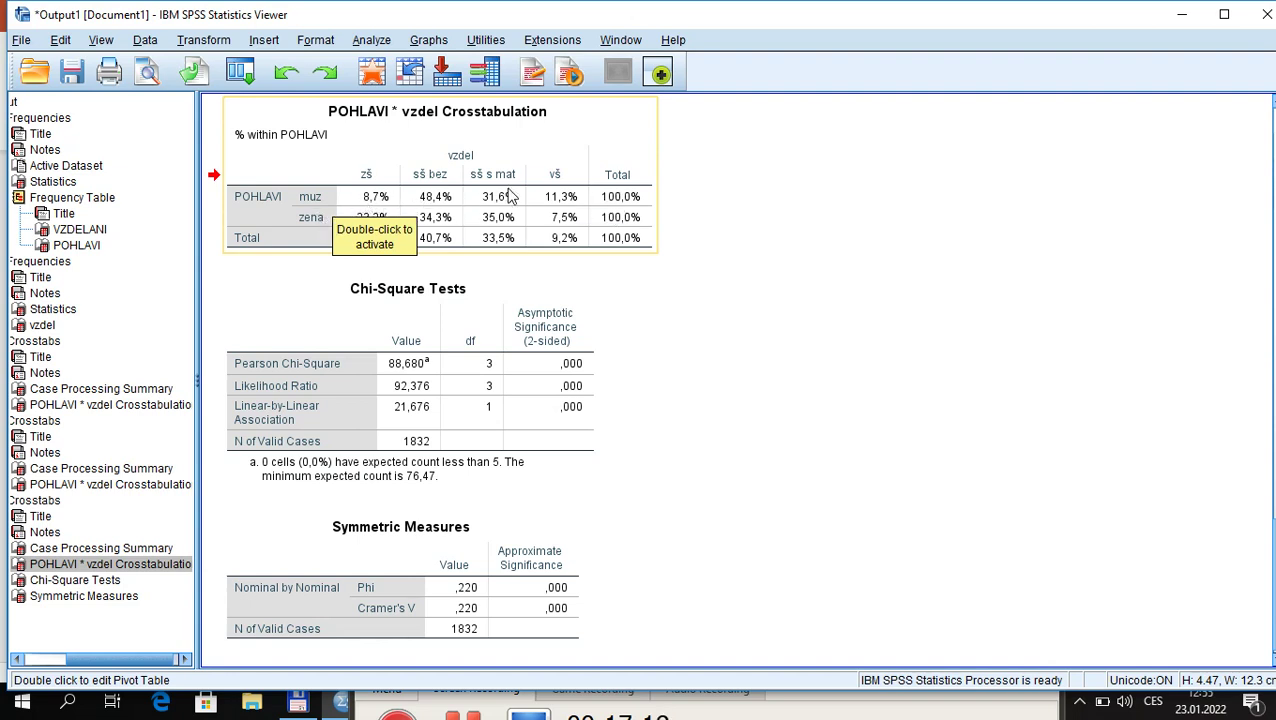
click(612, 276)
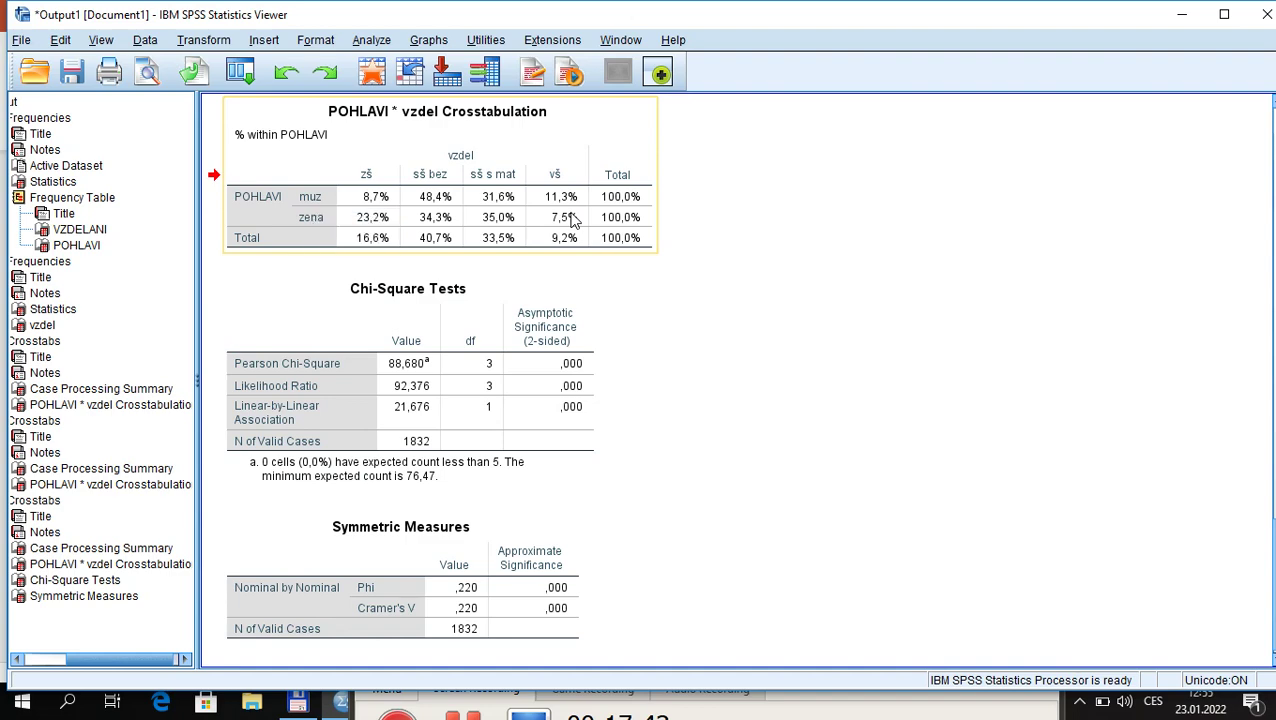
key(alt+Tab)
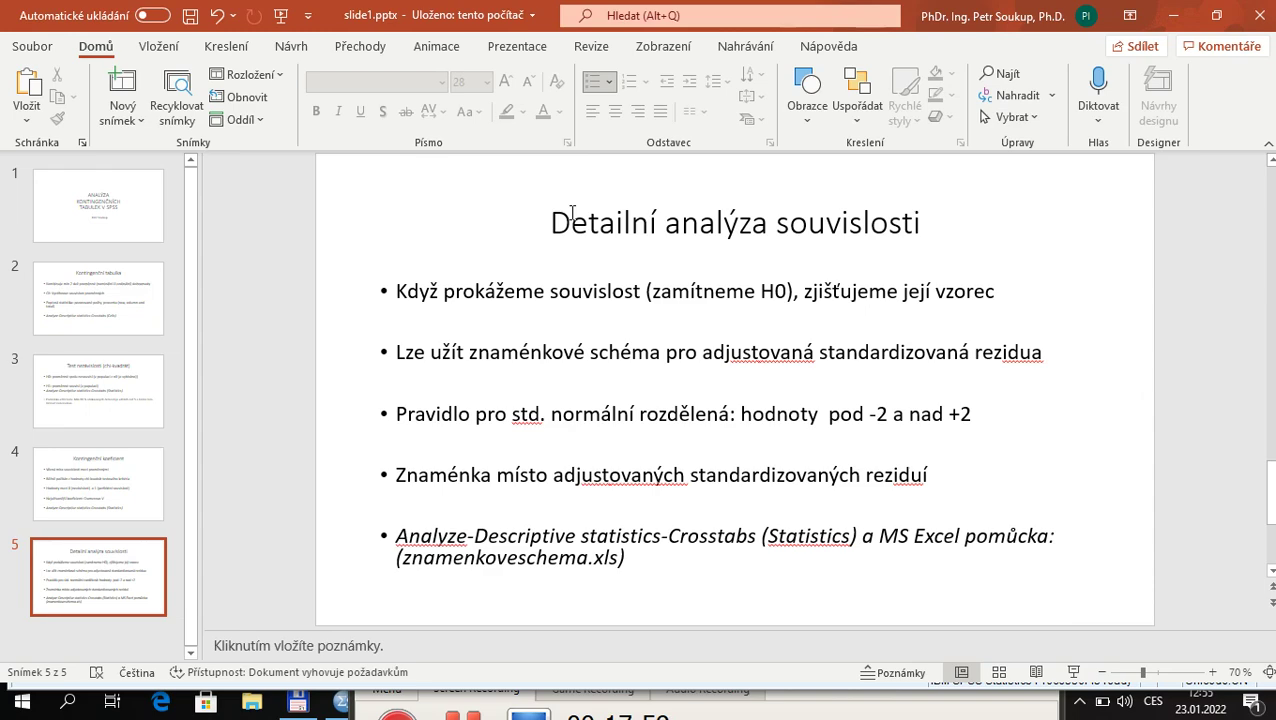
key(alt+Tab)
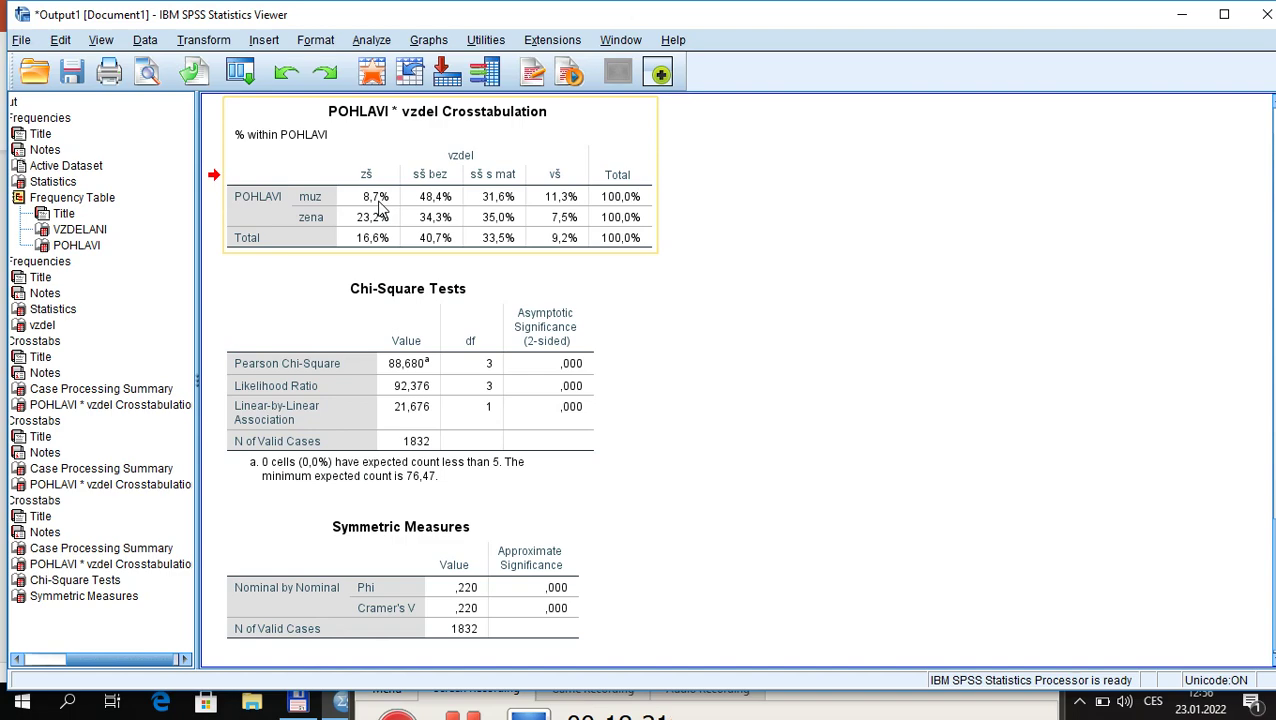
key(alt+Tab)
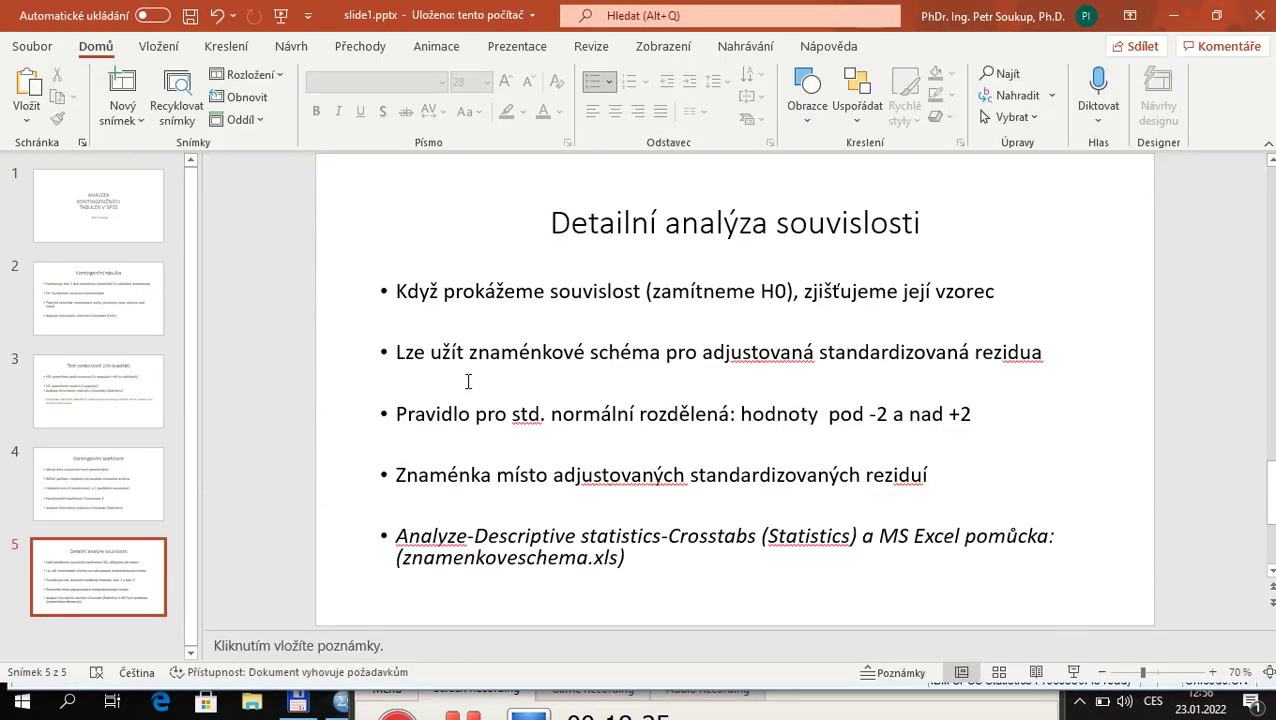
Highlight the slide's rule for the standard normal distribution, including "pod -2" and "nad +2" in turn, and clear the selection.
click(400, 414)
drag(400, 414, 1005, 425)
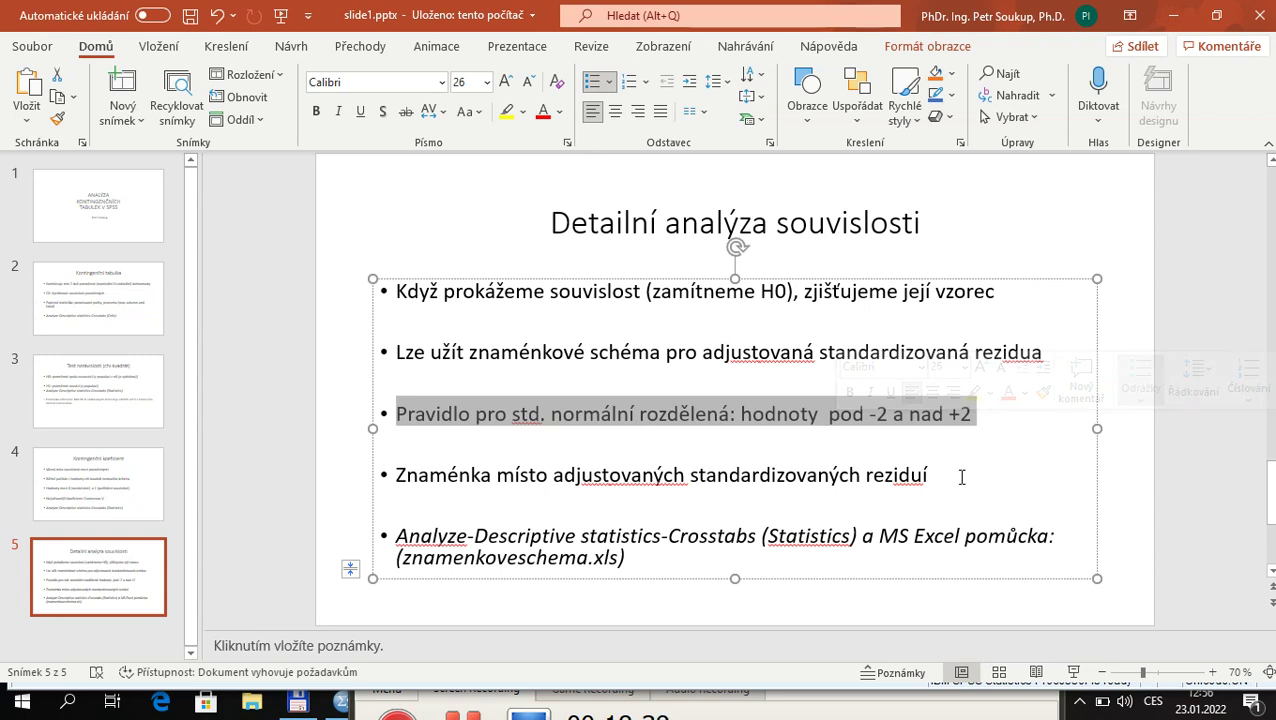
click(847, 415)
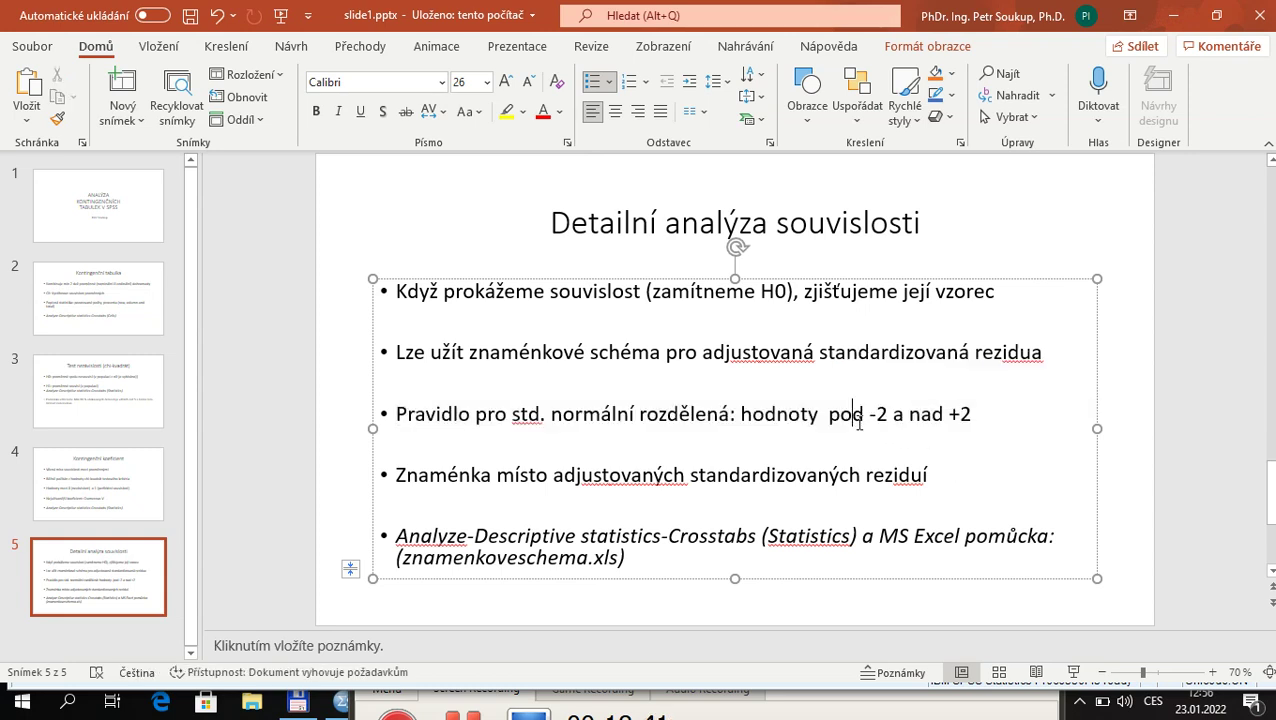
drag(826, 416, 897, 417)
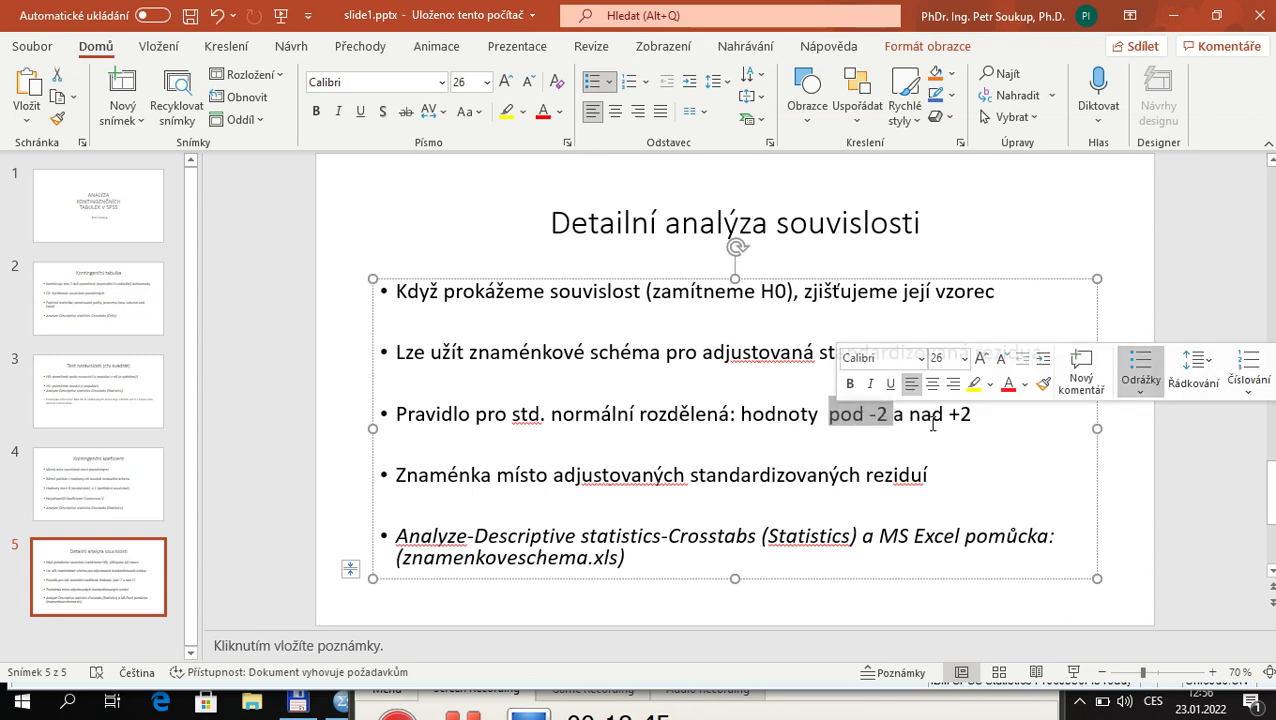
drag(910, 416, 995, 415)
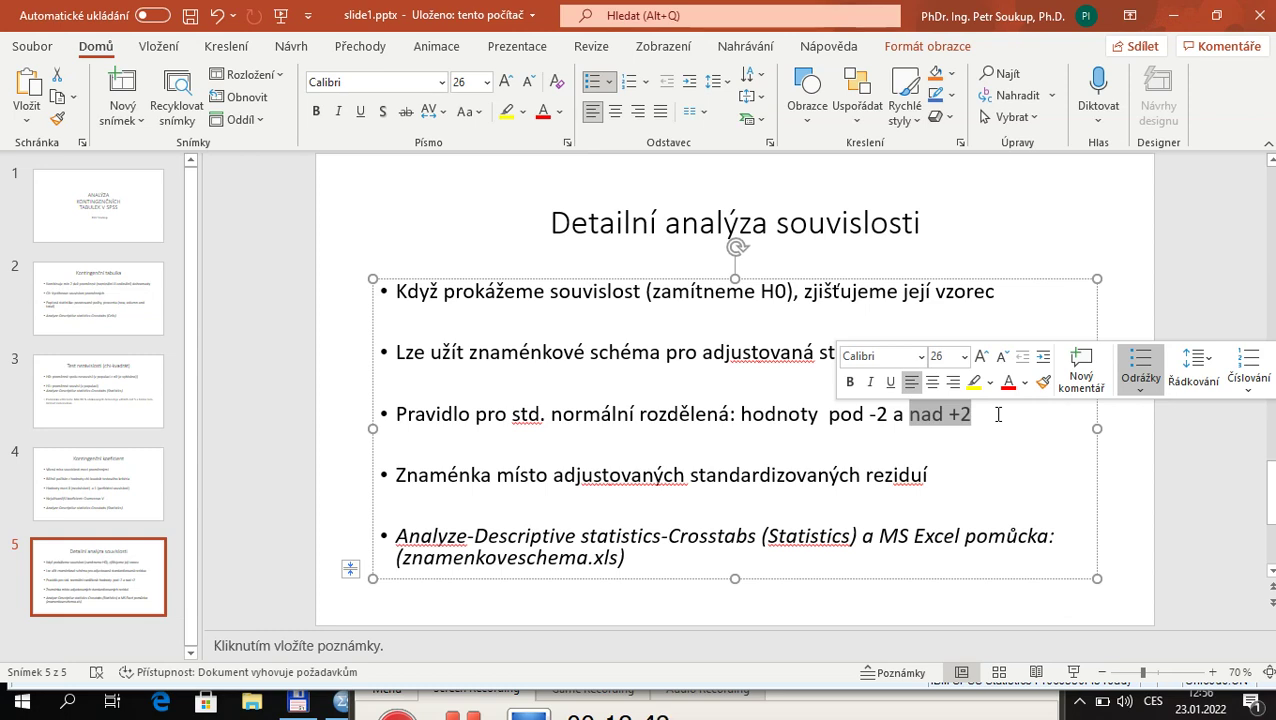
key(Escape)
key(Escape)
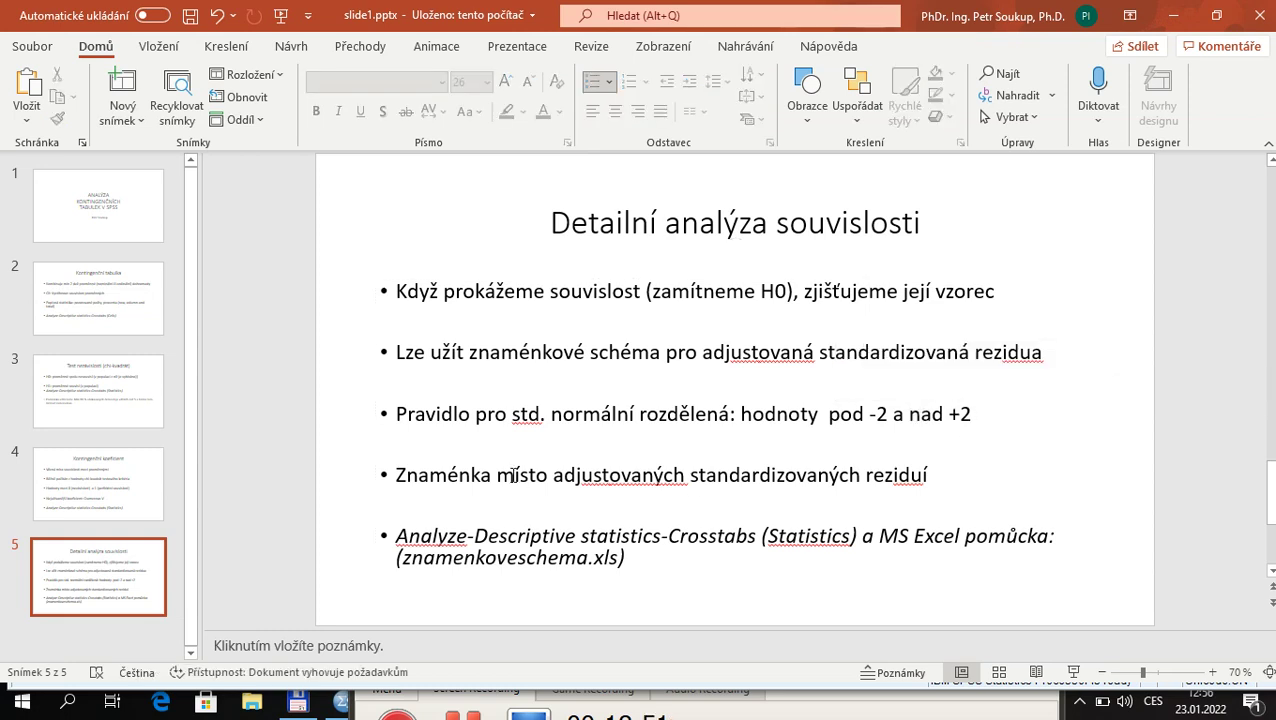
Highlight the bullet "Znaménka místo adjustovaných standardizovaných reziduí" on the slide and clear the selection.
drag(396, 476, 930, 480)
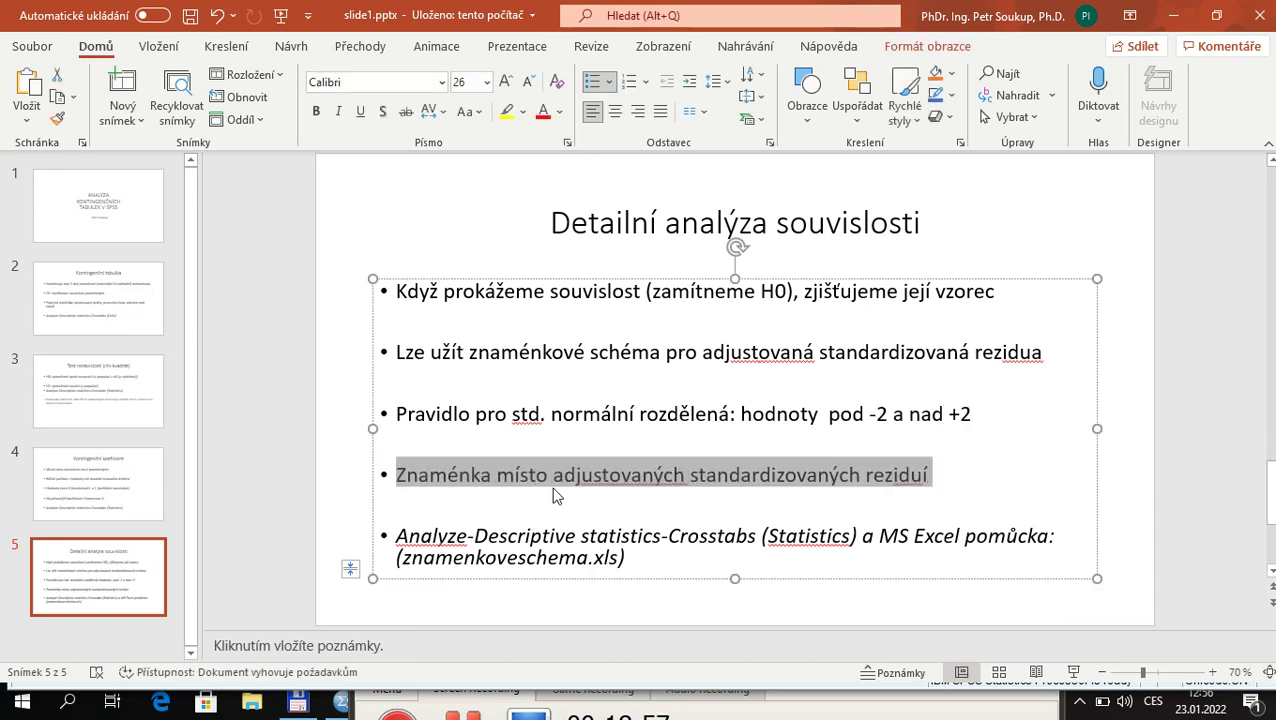
key(Escape)
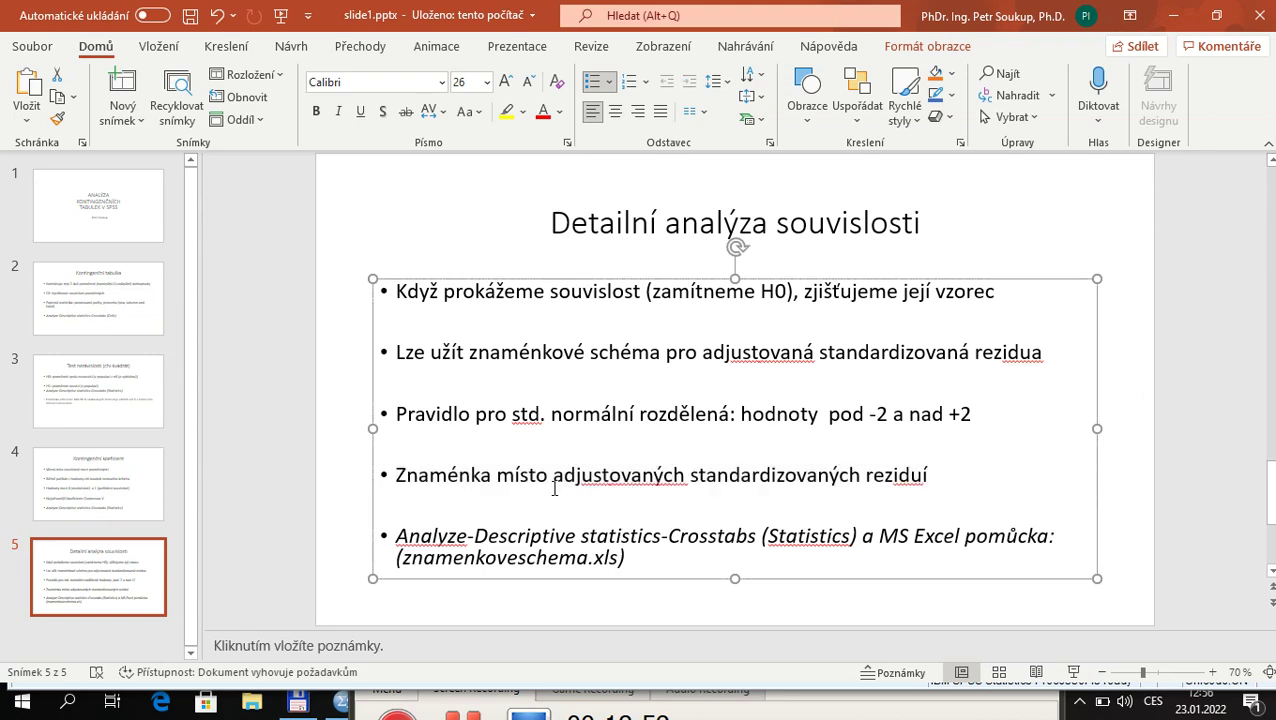
key(Escape)
Switch to the Excel workbook "znamenkove schema.xls" and examine its adjusted-residual input table and sign scheme.
key(alt+Tab)
key(alt+Tab)
key(alt+Tab)
key(alt+Tab)
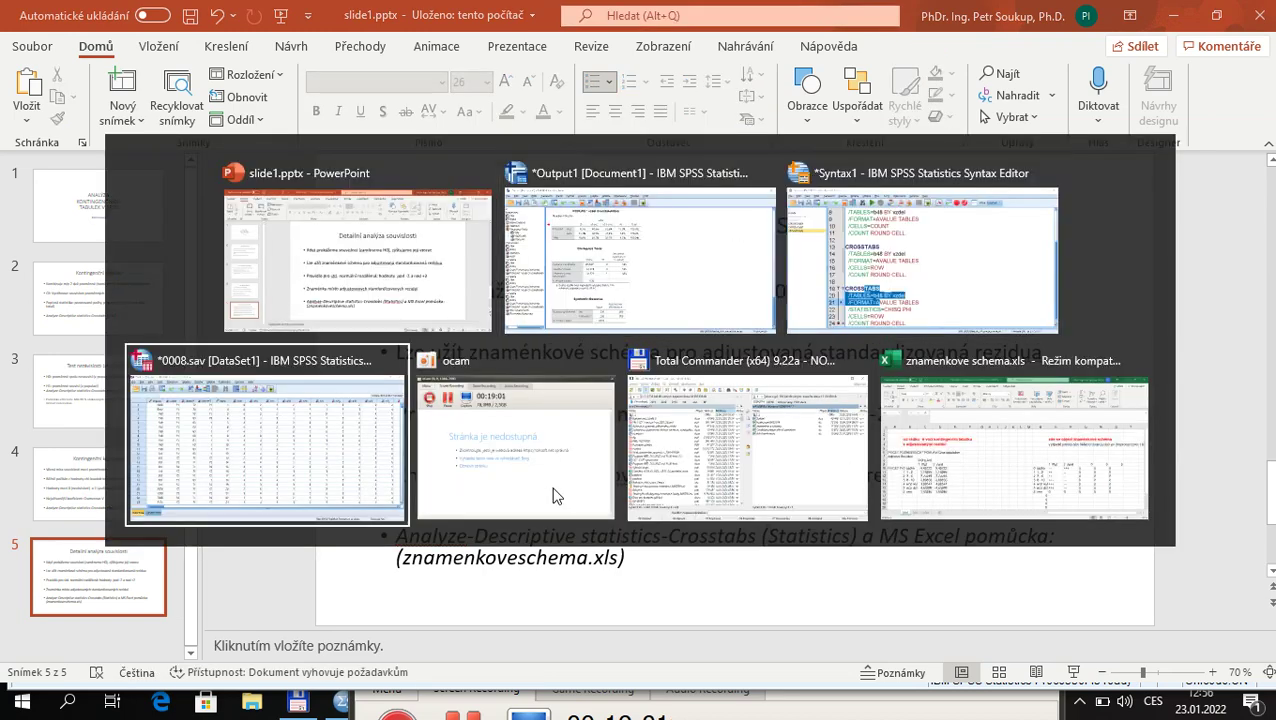
key(alt+Tab)
key(alt+Tab)
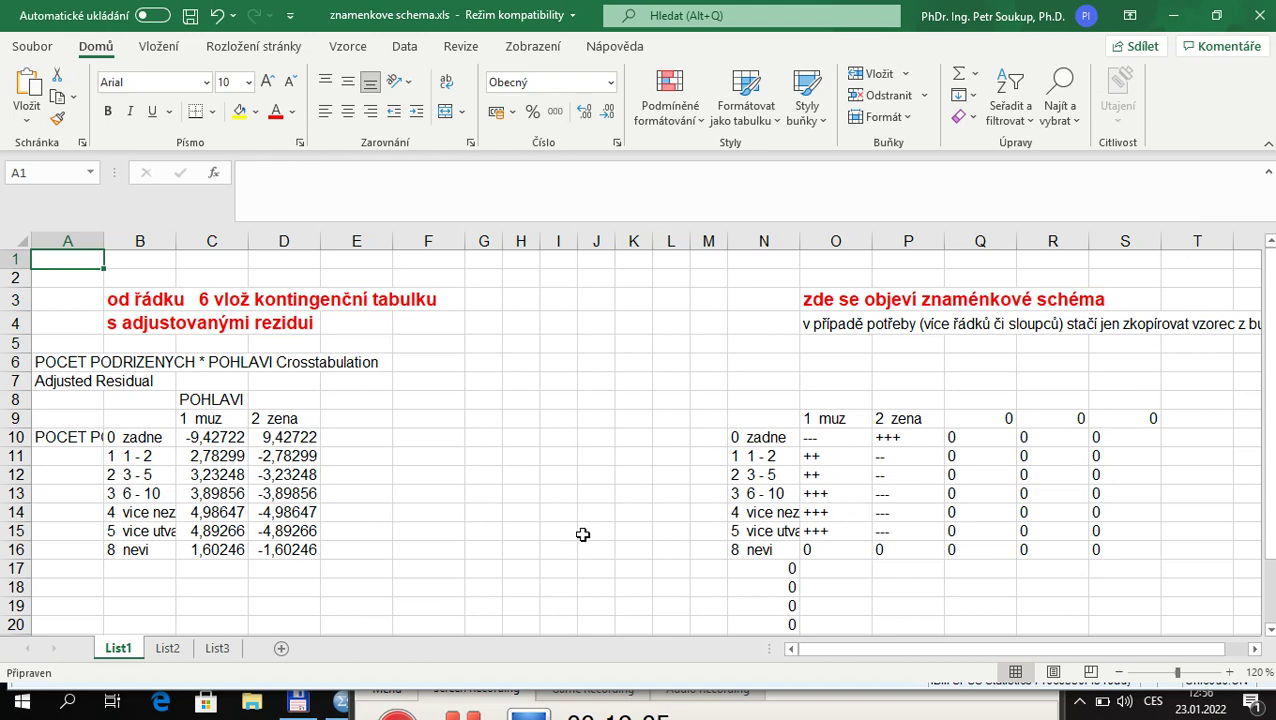
In SPSS, rerun the b48 by vzdel crosstab with adjusted standardized residuals instead of row percentages, and select the new crosstabulation table.
key(alt+Tab)
key(alt+Tab)
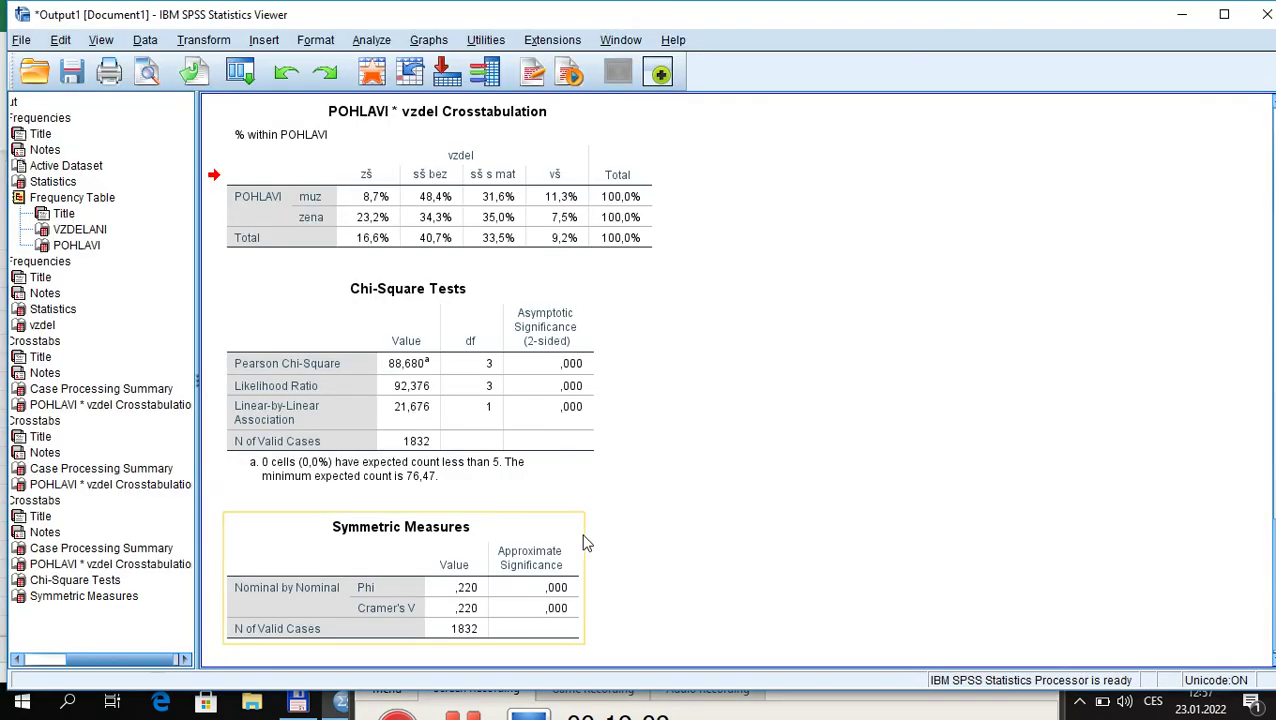
click(244, 80)
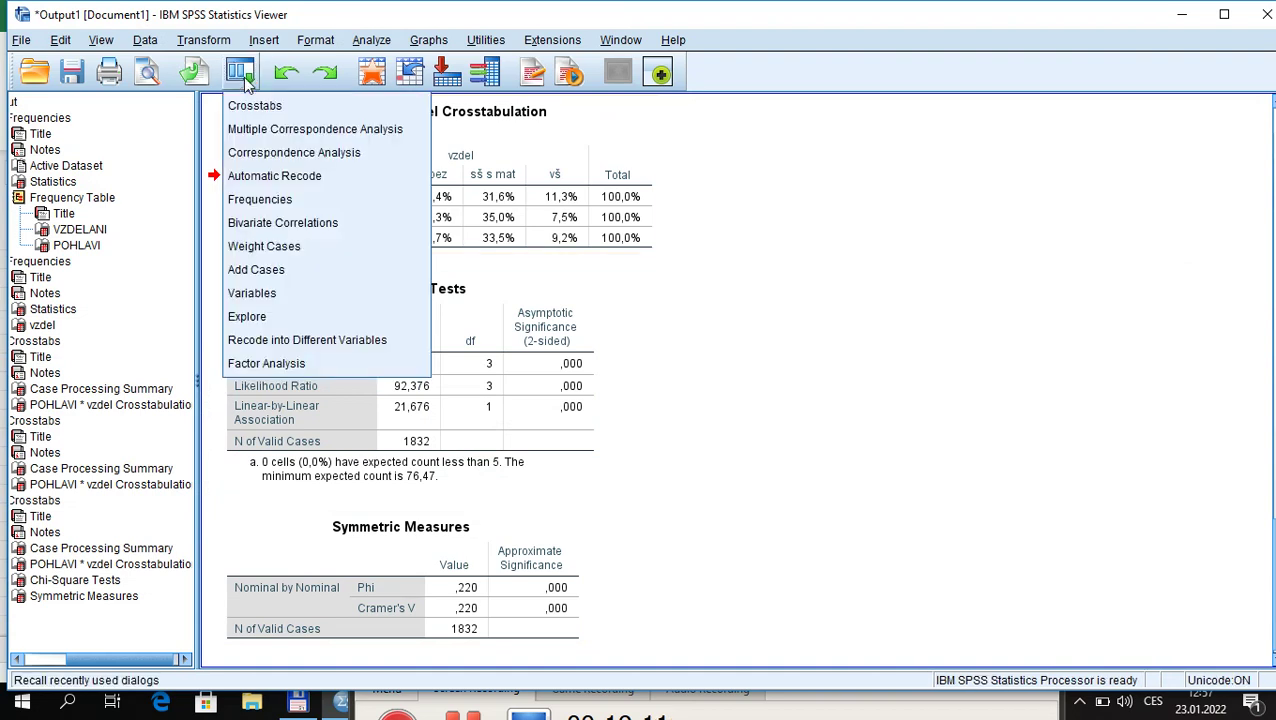
click(256, 106)
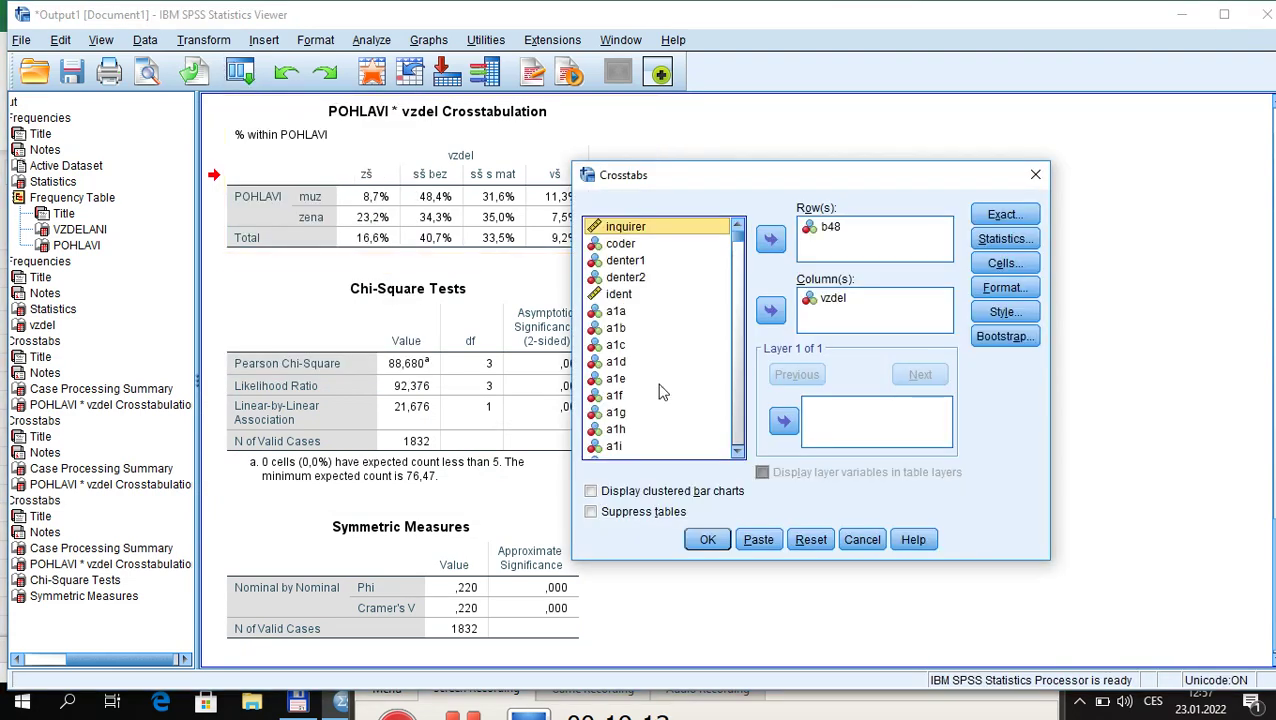
click(997, 266)
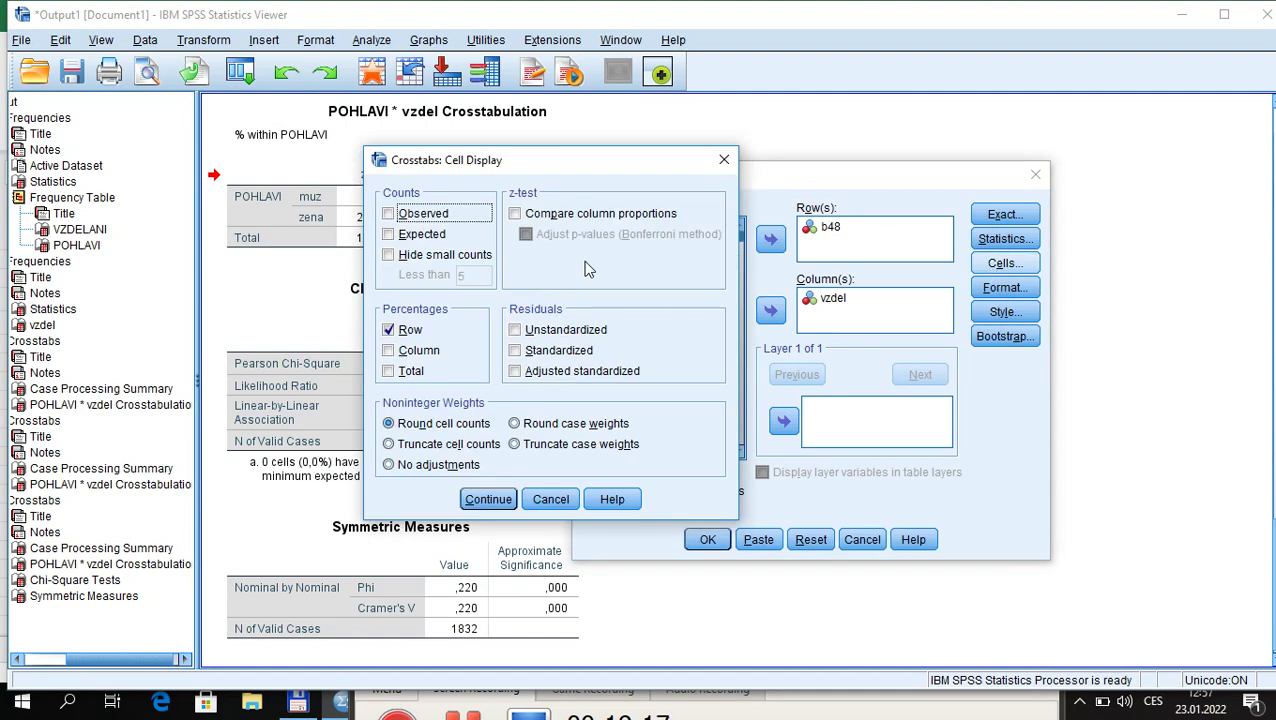
click(389, 331)
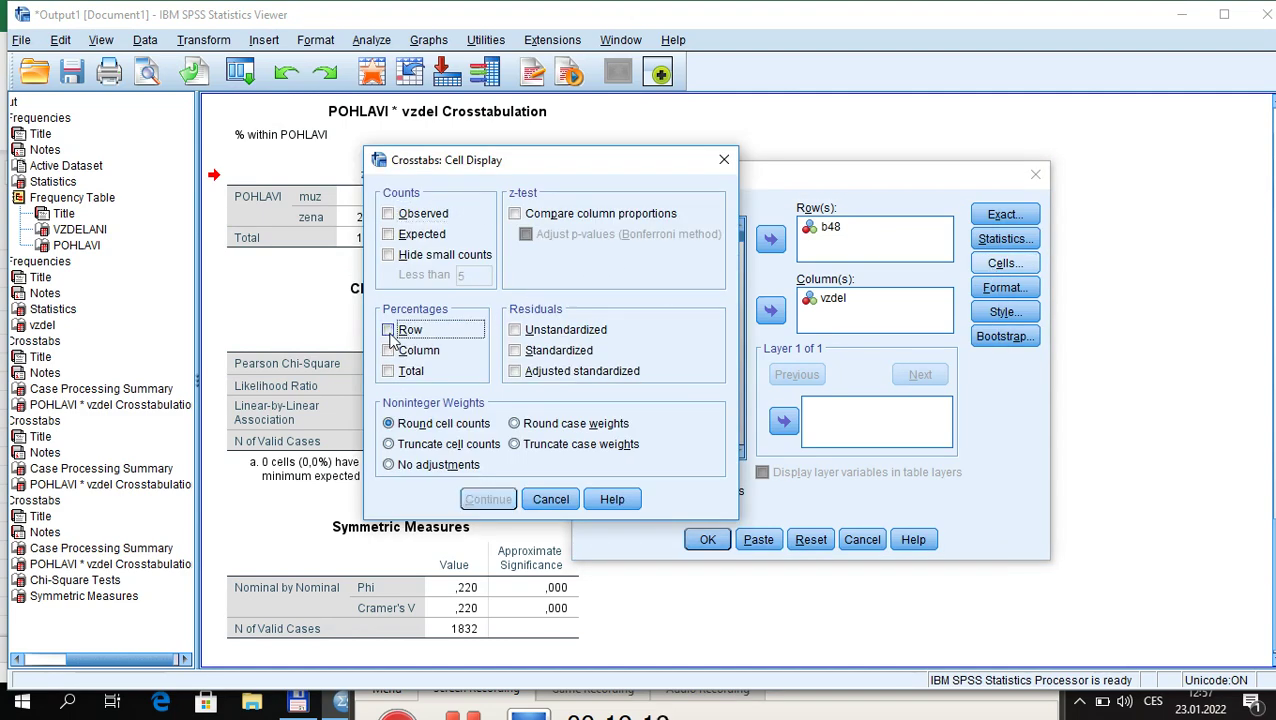
click(516, 373)
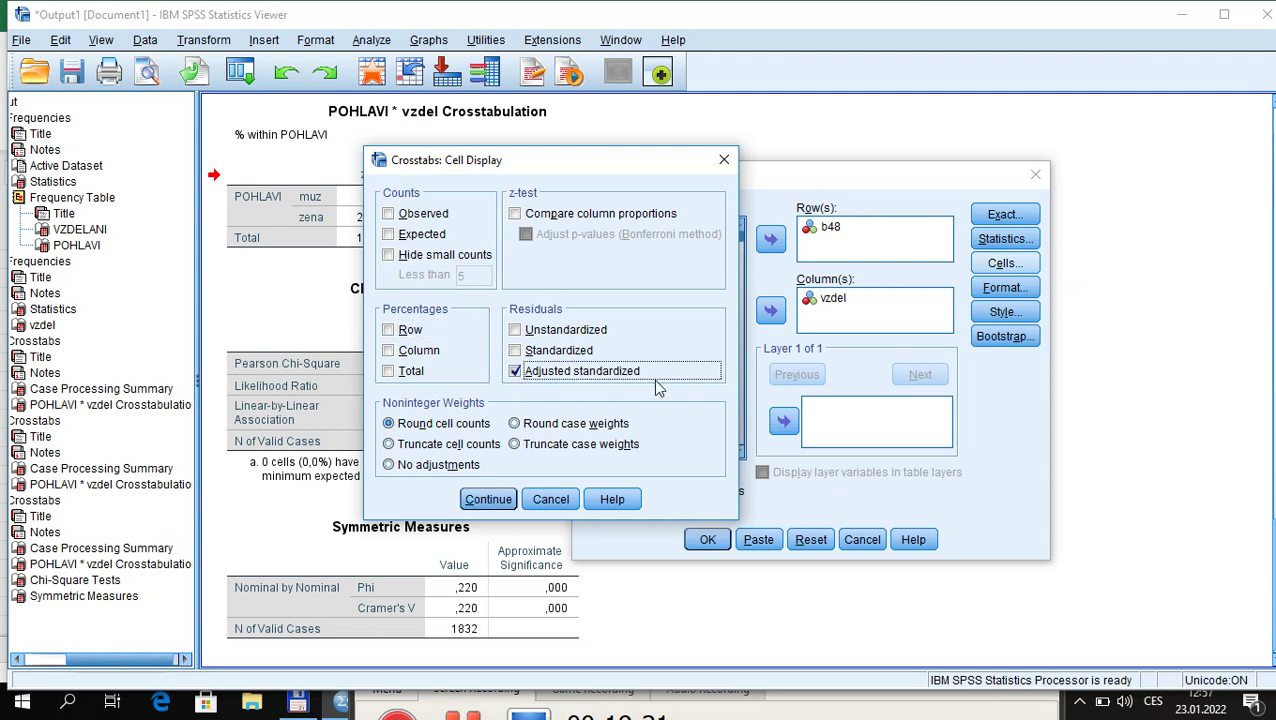
click(488, 499)
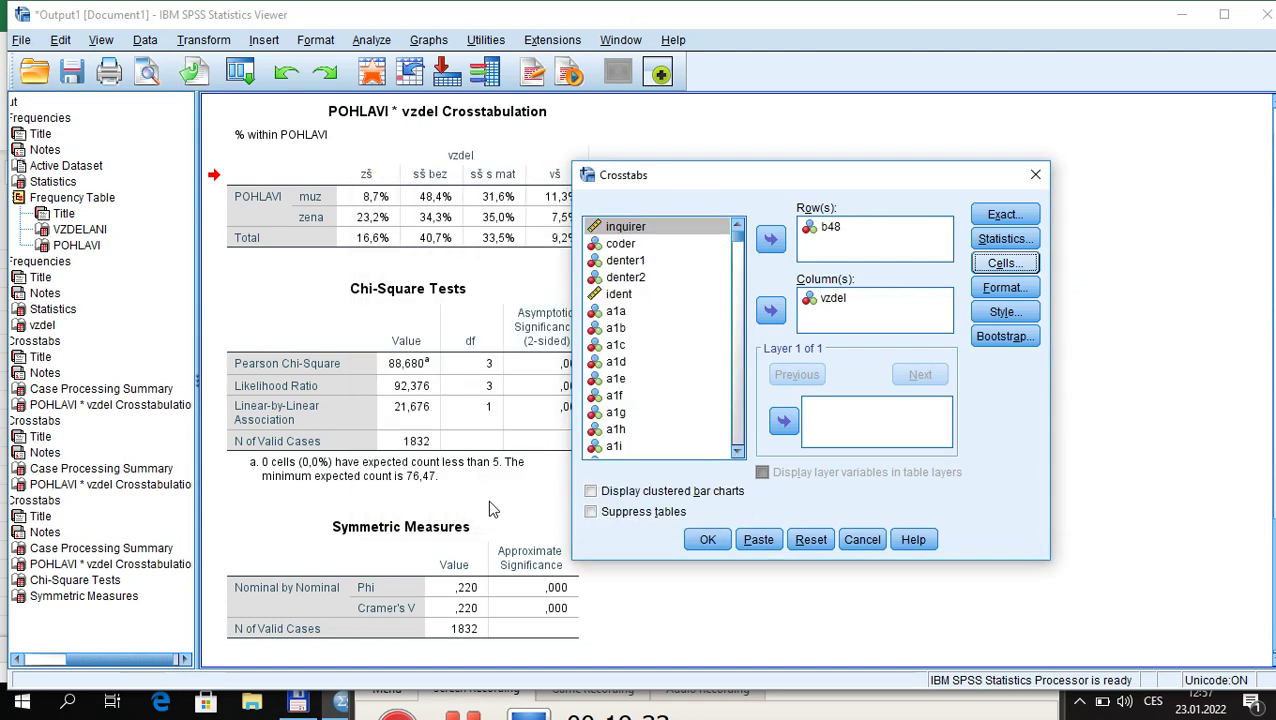
click(707, 540)
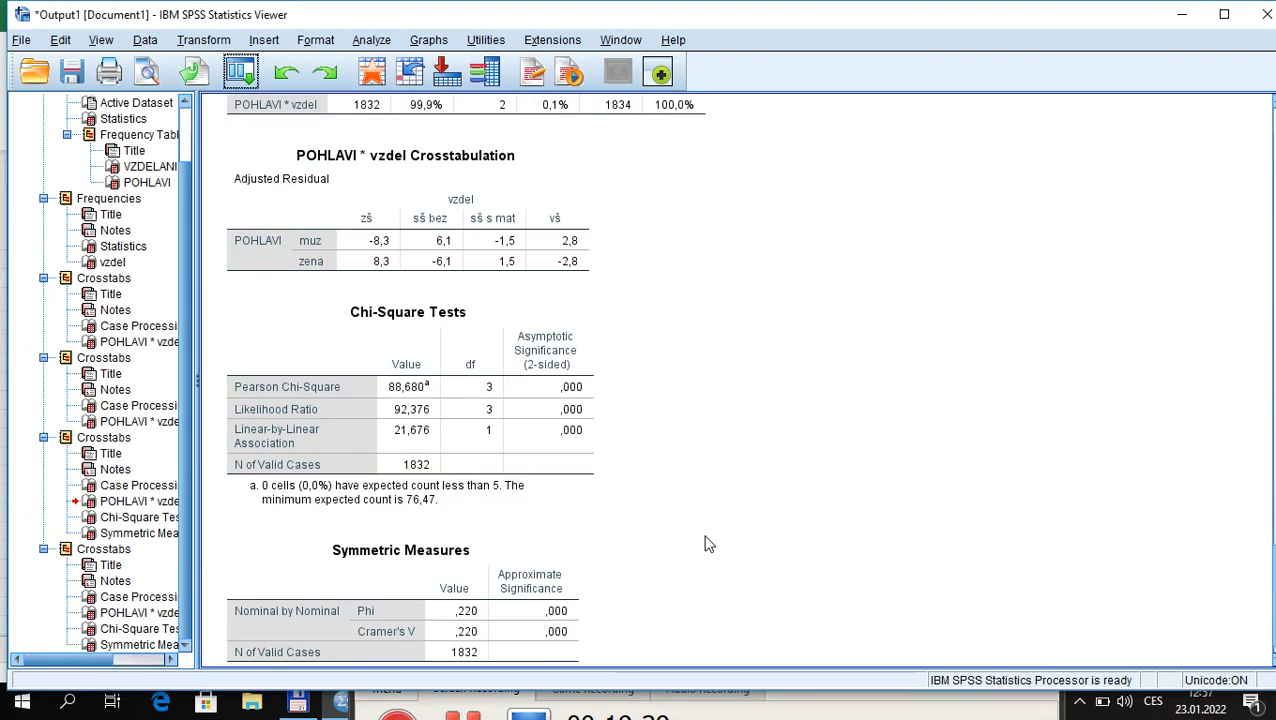
click(370, 257)
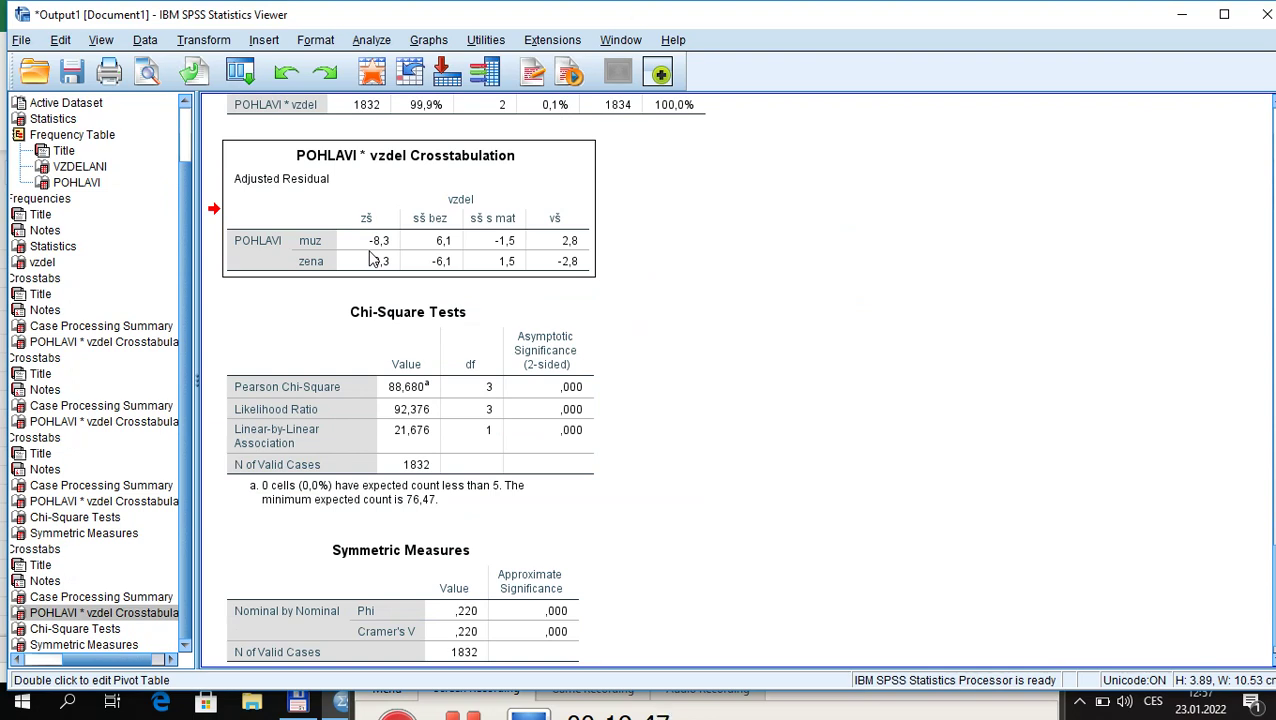
Copy the adjusted-residual POHLAVI * vzdel crosstabulation from SPSS and paste it into the Excel workbook from cell A6.
double_click(380, 250)
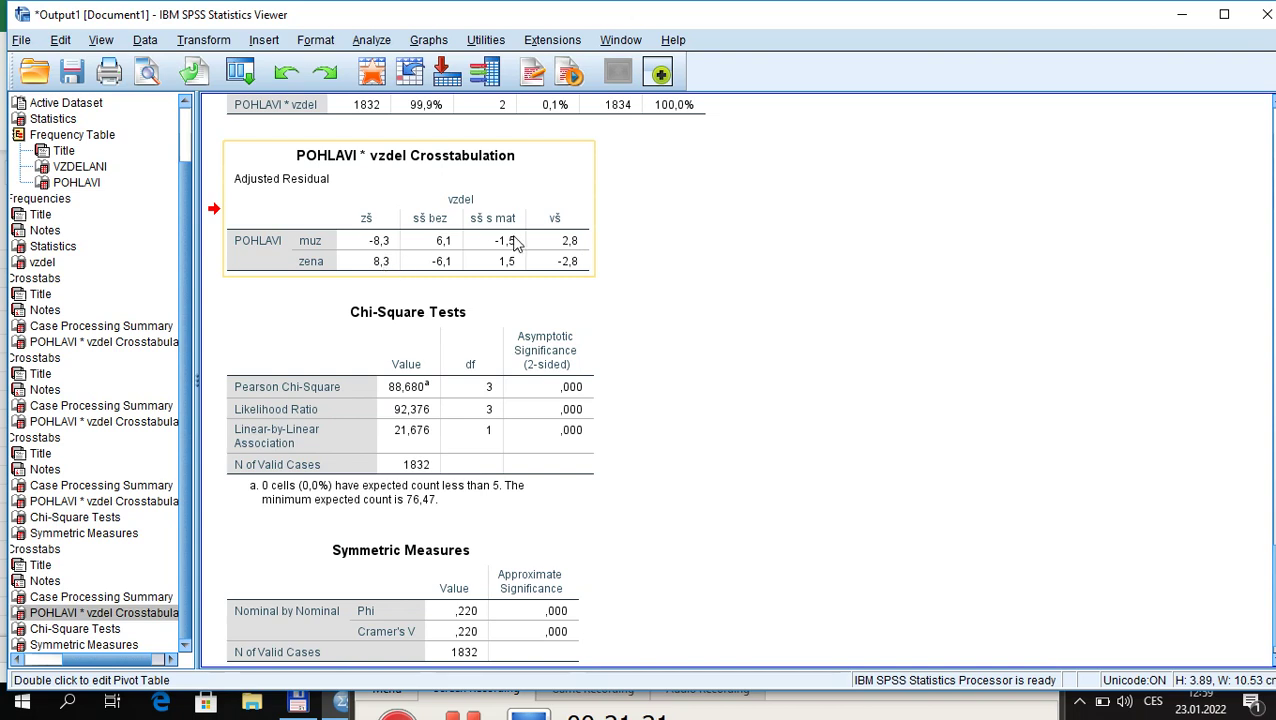
click(270, 165)
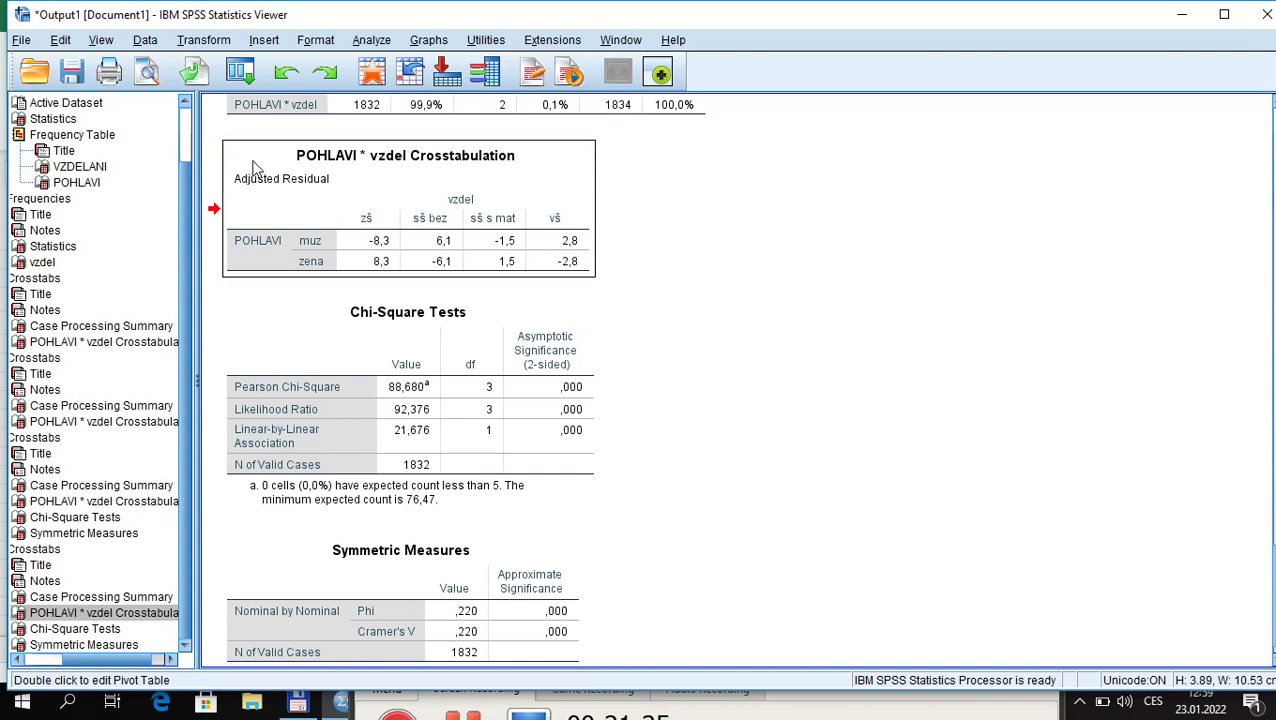
key(alt+Tab)
click(507, 222)
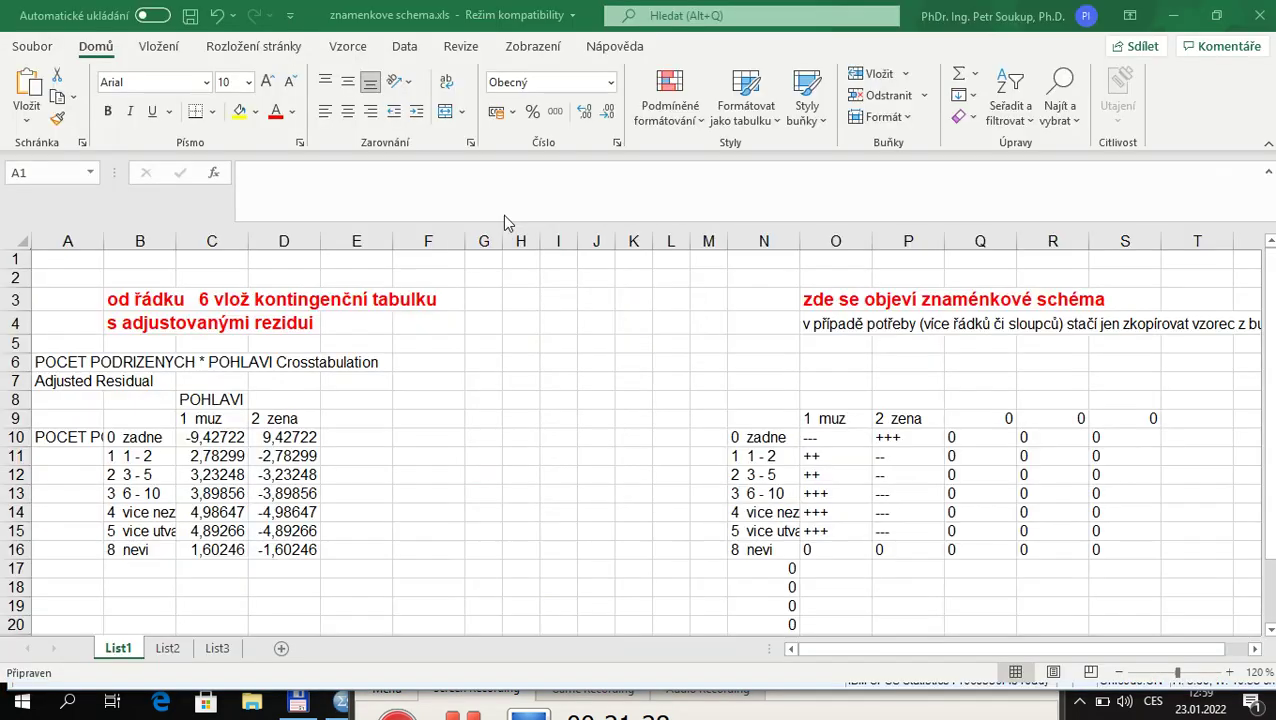
click(57, 365)
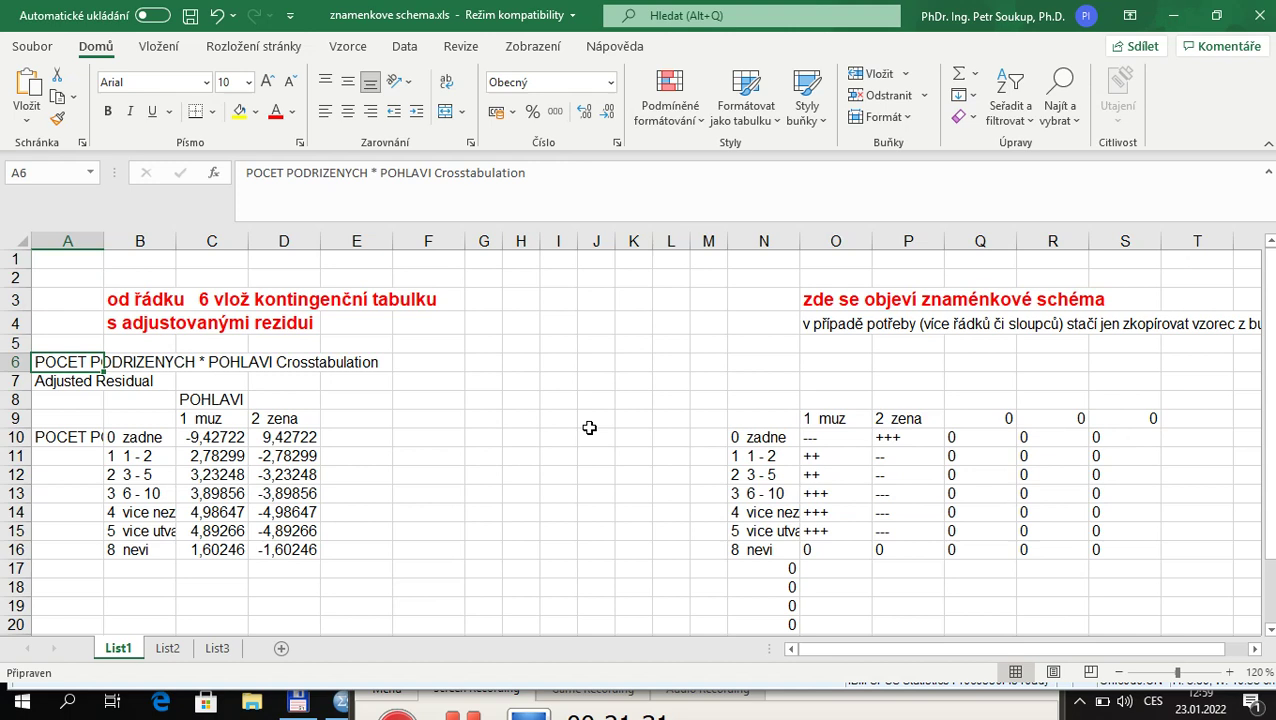
text(POHLAVI * vzdel Crosstabulation Adjusted Residual 		vzdel 		zš	sš bez	sš s mat	vš POHLAVI	muz	-8,3	6,1	-1,5	2,8 	zena	8,3	-6,1	1,5	-2,8)
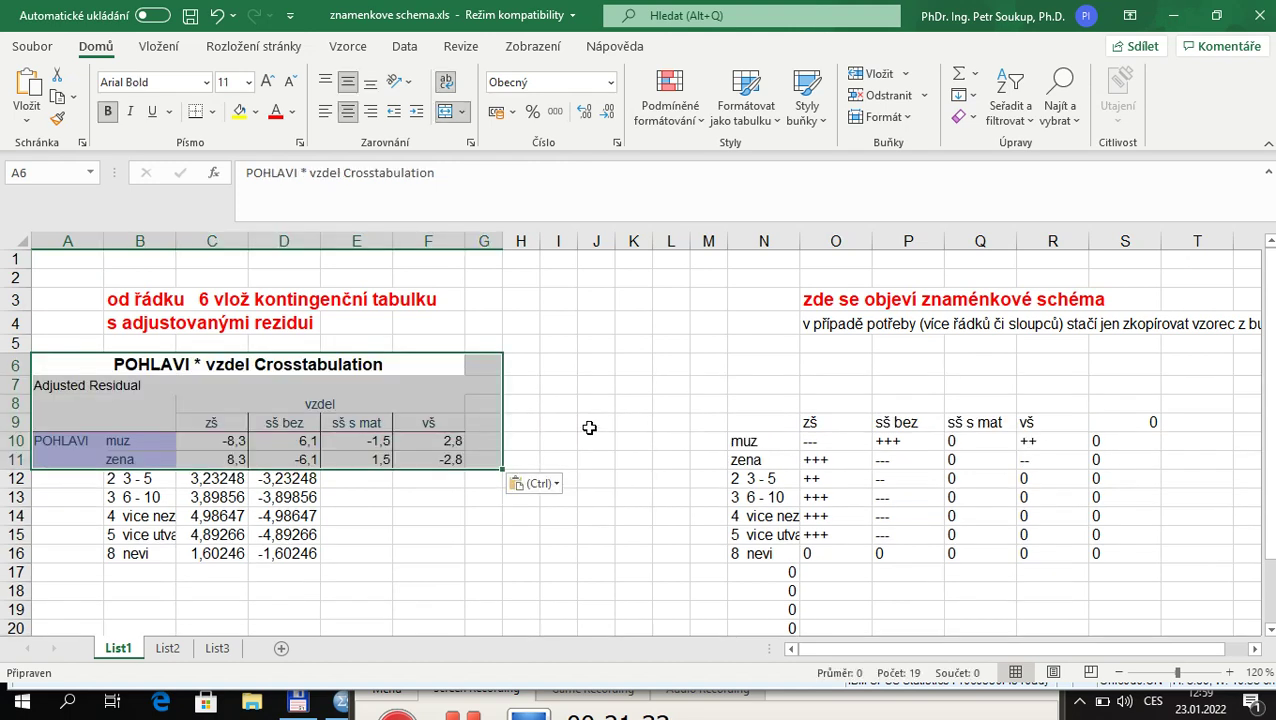
Clear the leftover old data in B12:D16 and the surplus sign-scheme cells in N12:S18 and column S beside the vš column.
drag(114, 481, 301, 556)
key(Delete)
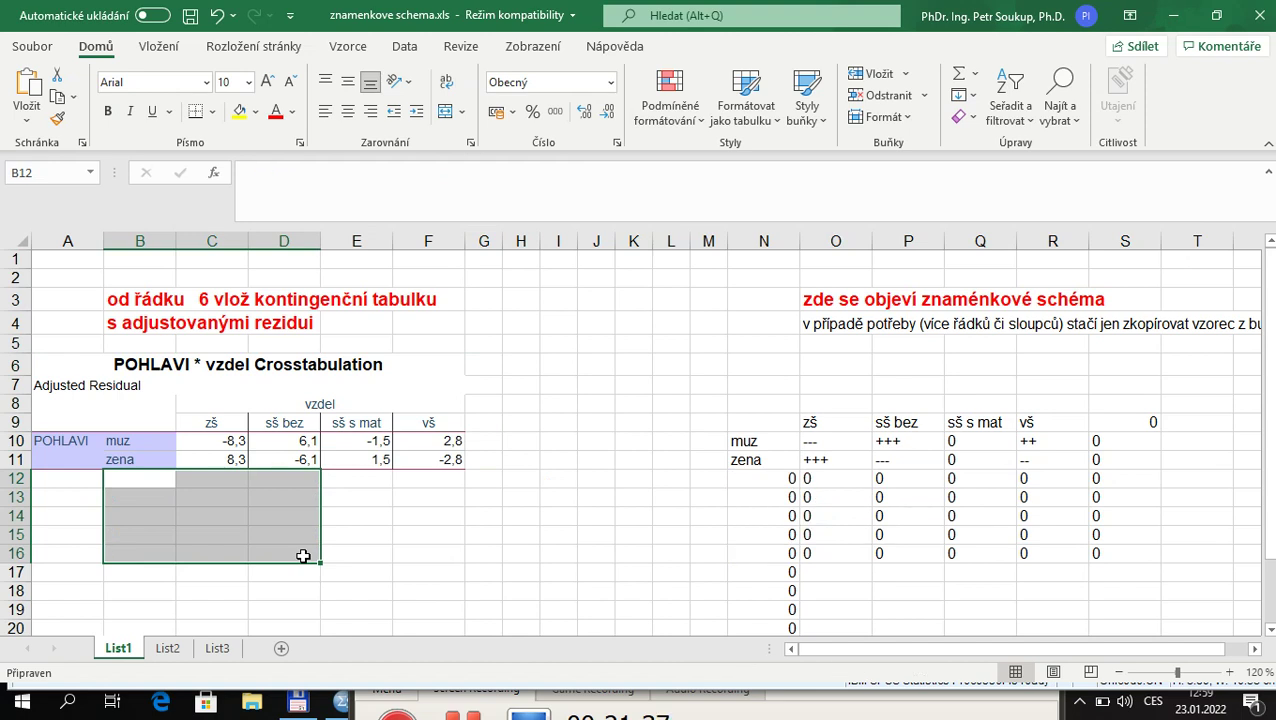
drag(757, 478, 1105, 592)
key(Delete)
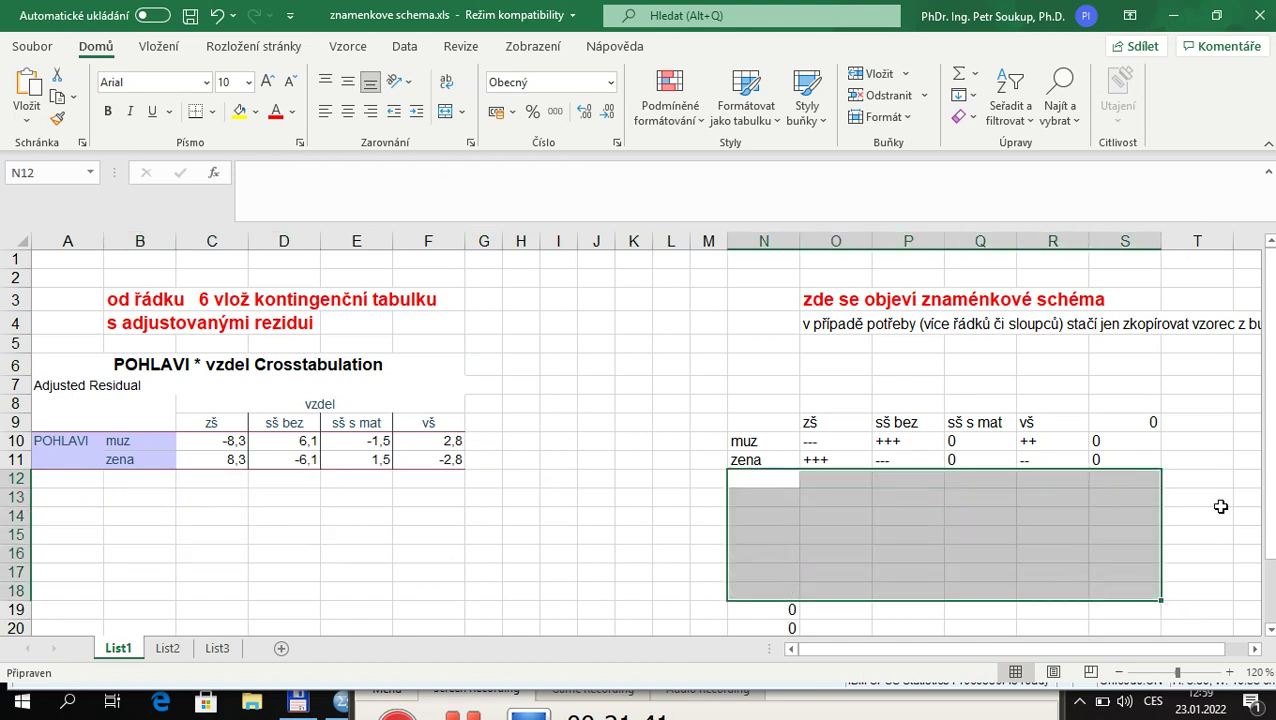
drag(1131, 390, 1133, 487)
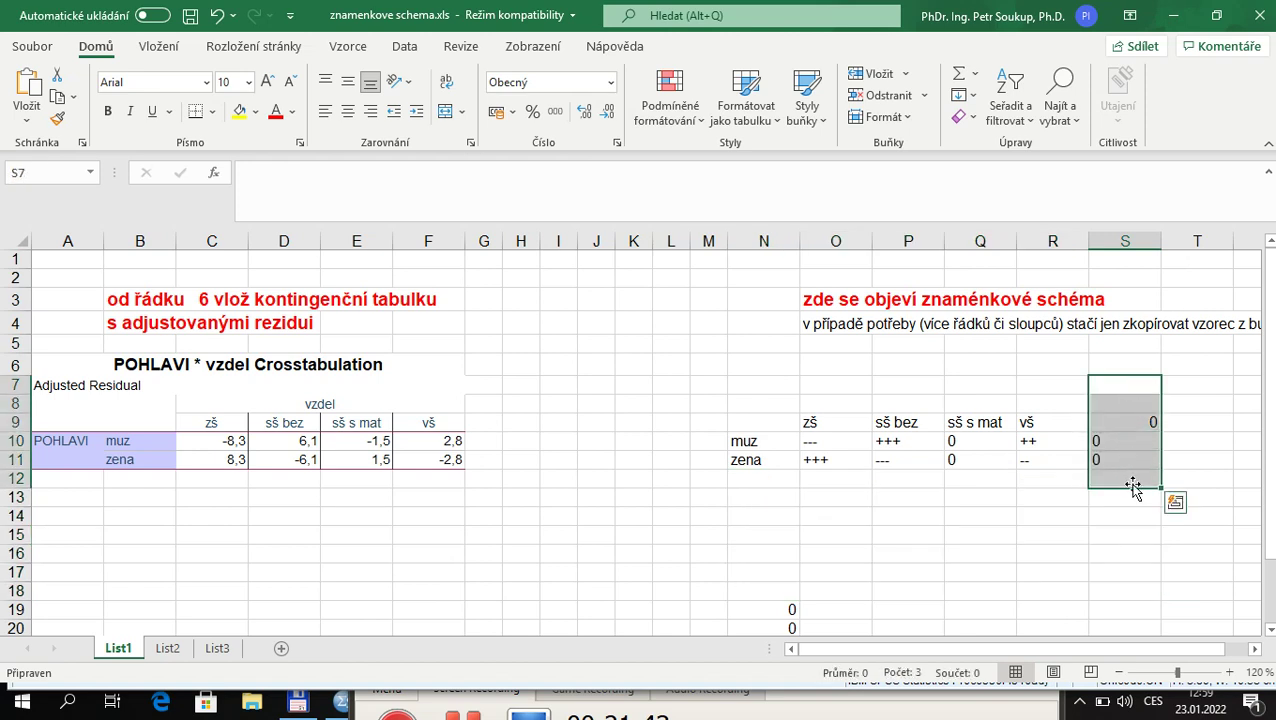
key(Delete)
Enlarge the sheet view and compare the zš and sš bez residuals for muz and zena with their sign-scheme cells.
click(831, 442)
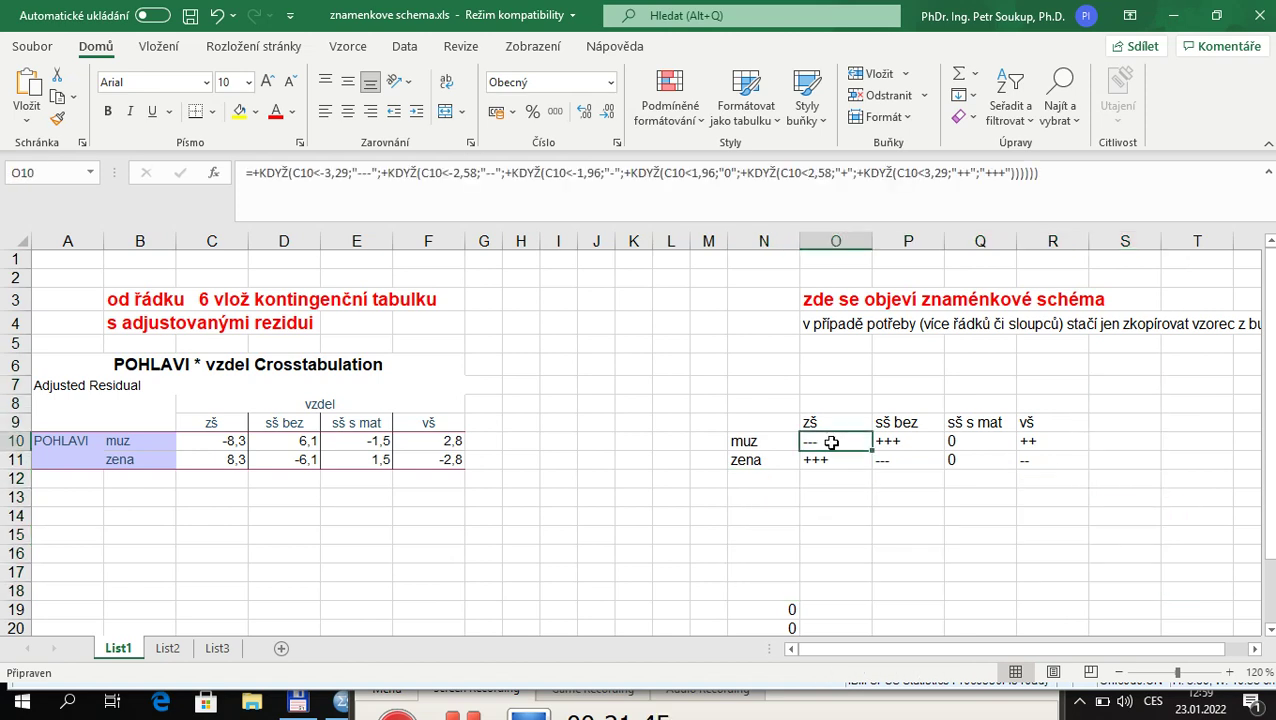
click(1229, 672)
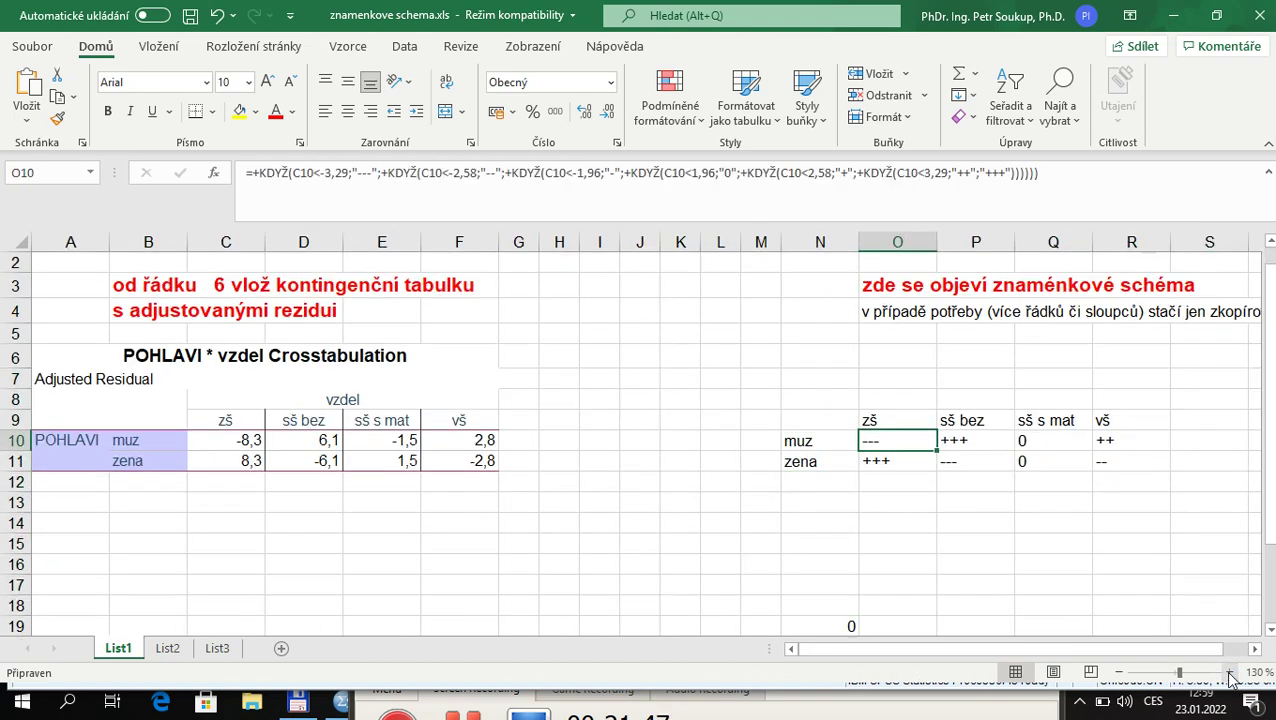
click(238, 438)
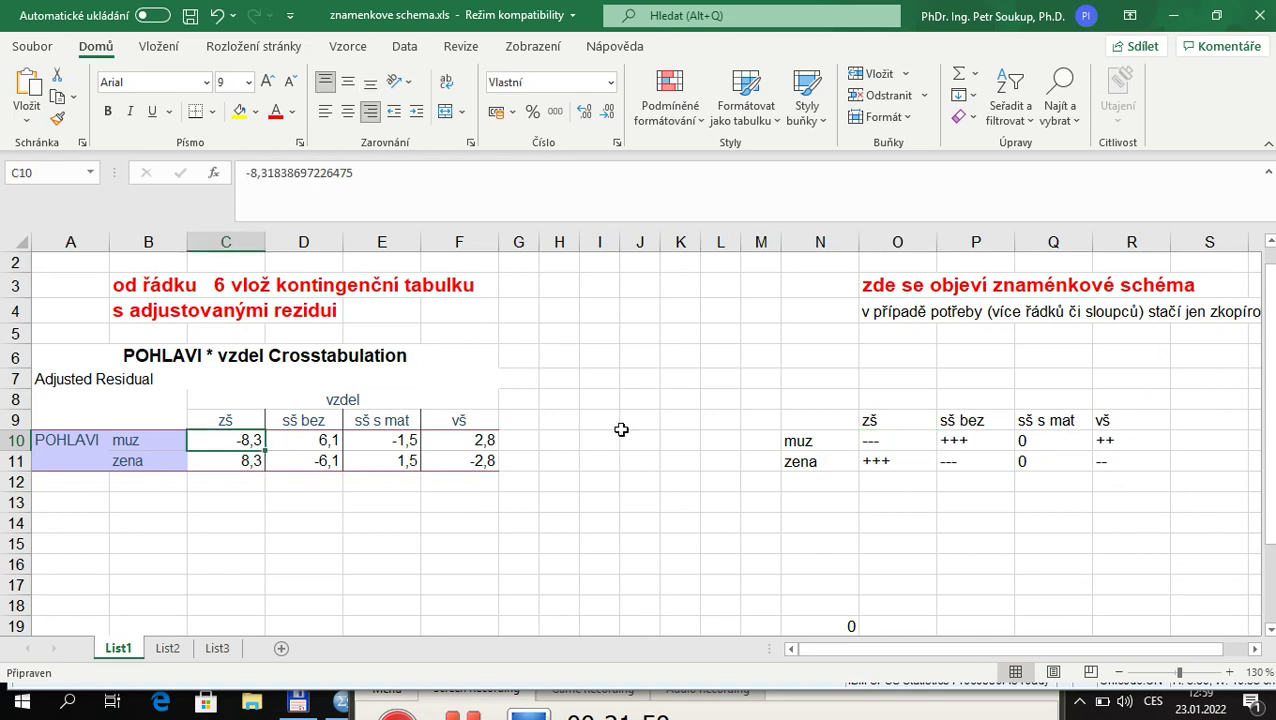
click(886, 447)
click(884, 460)
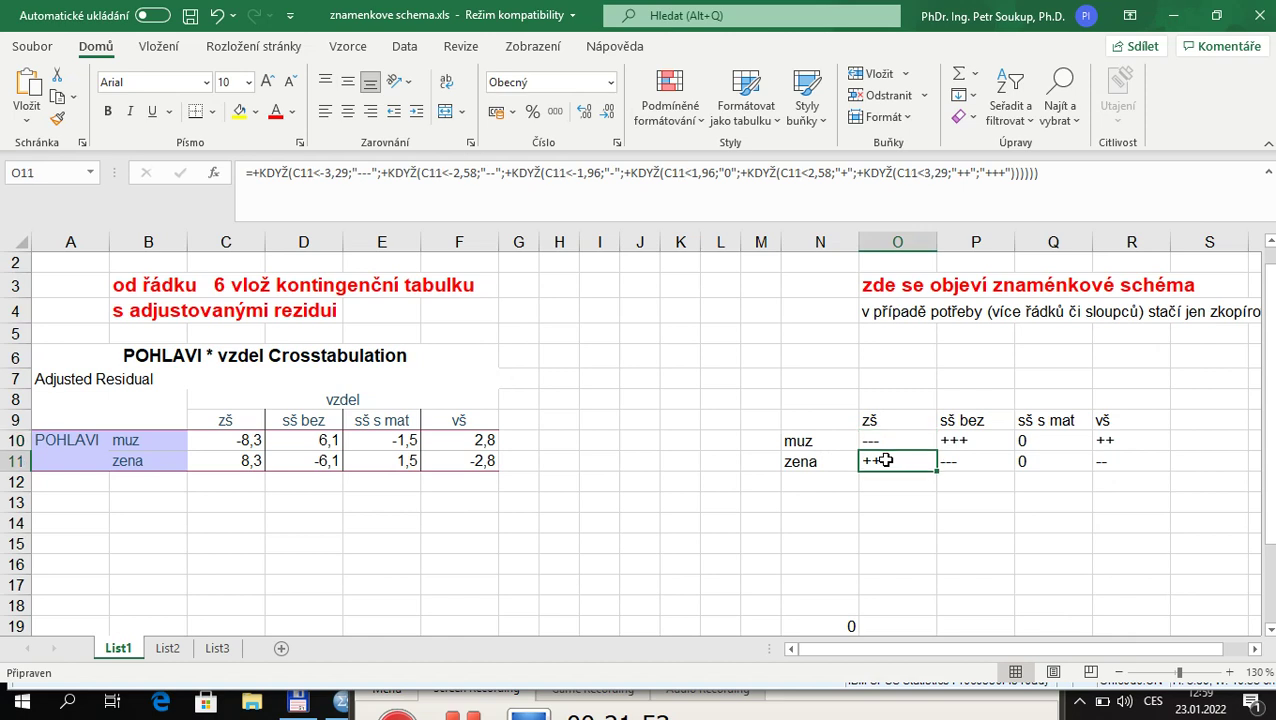
click(233, 459)
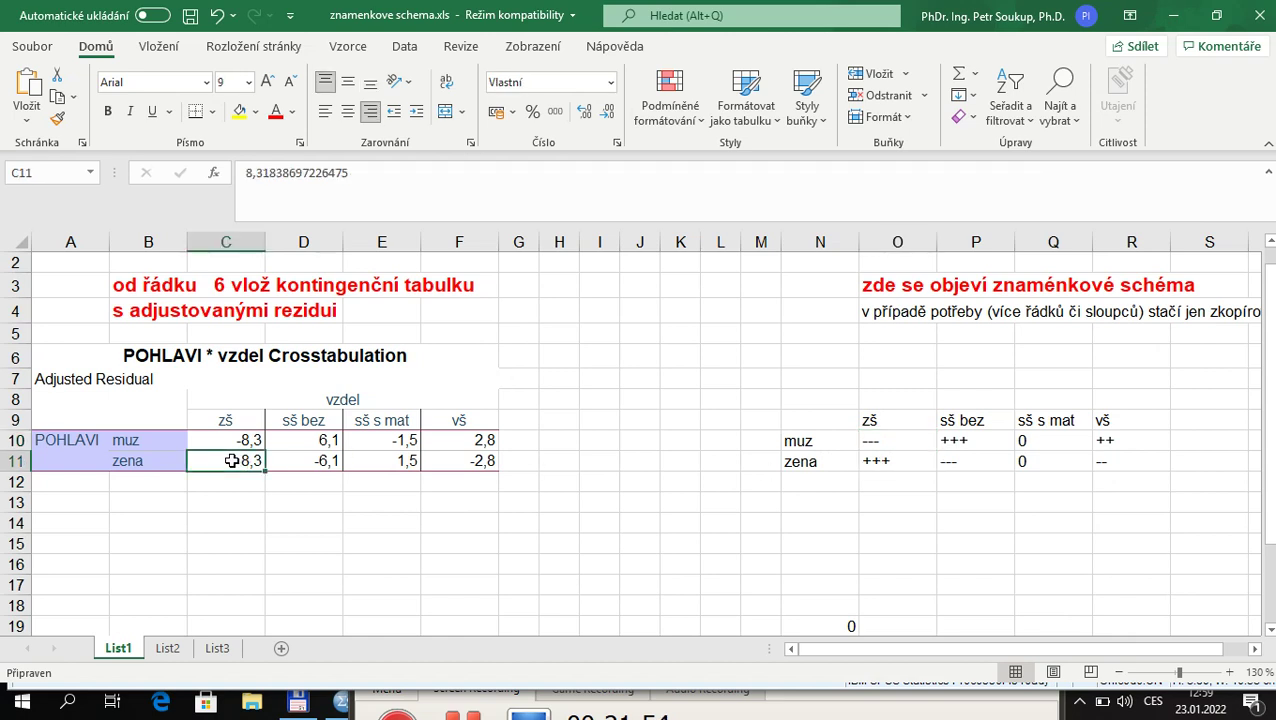
click(874, 462)
click(950, 441)
click(330, 441)
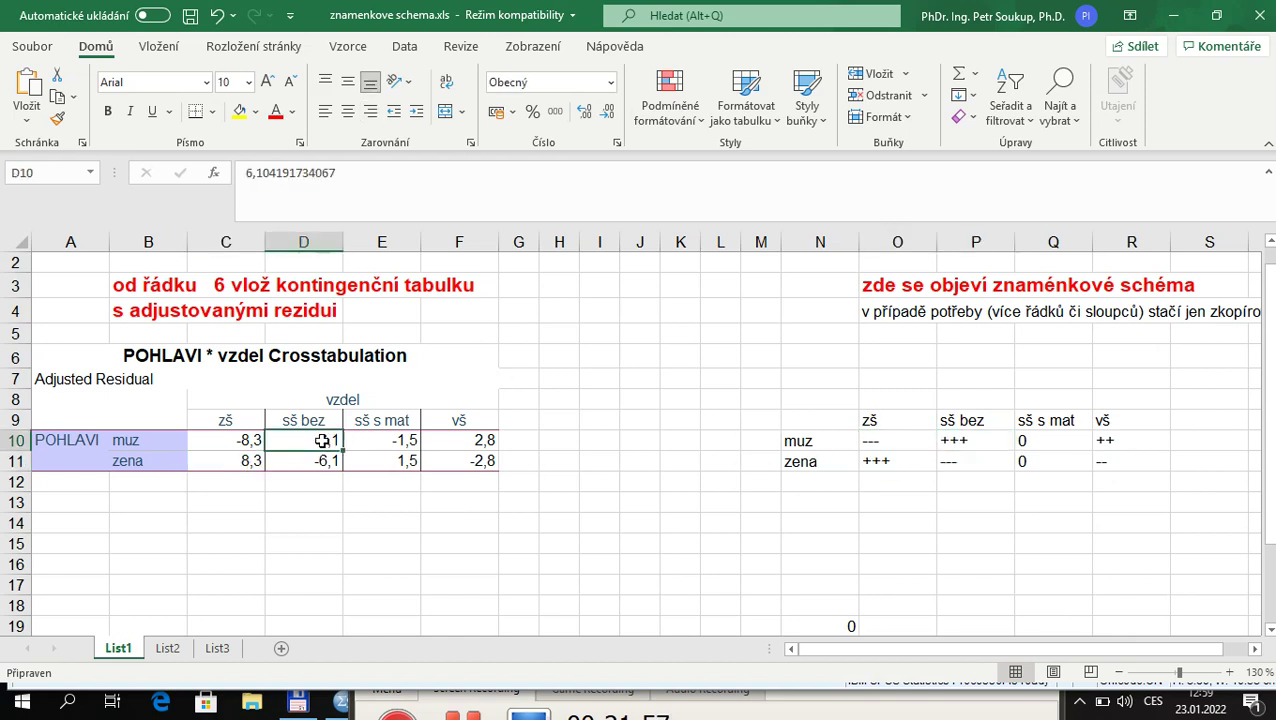
click(326, 462)
click(965, 440)
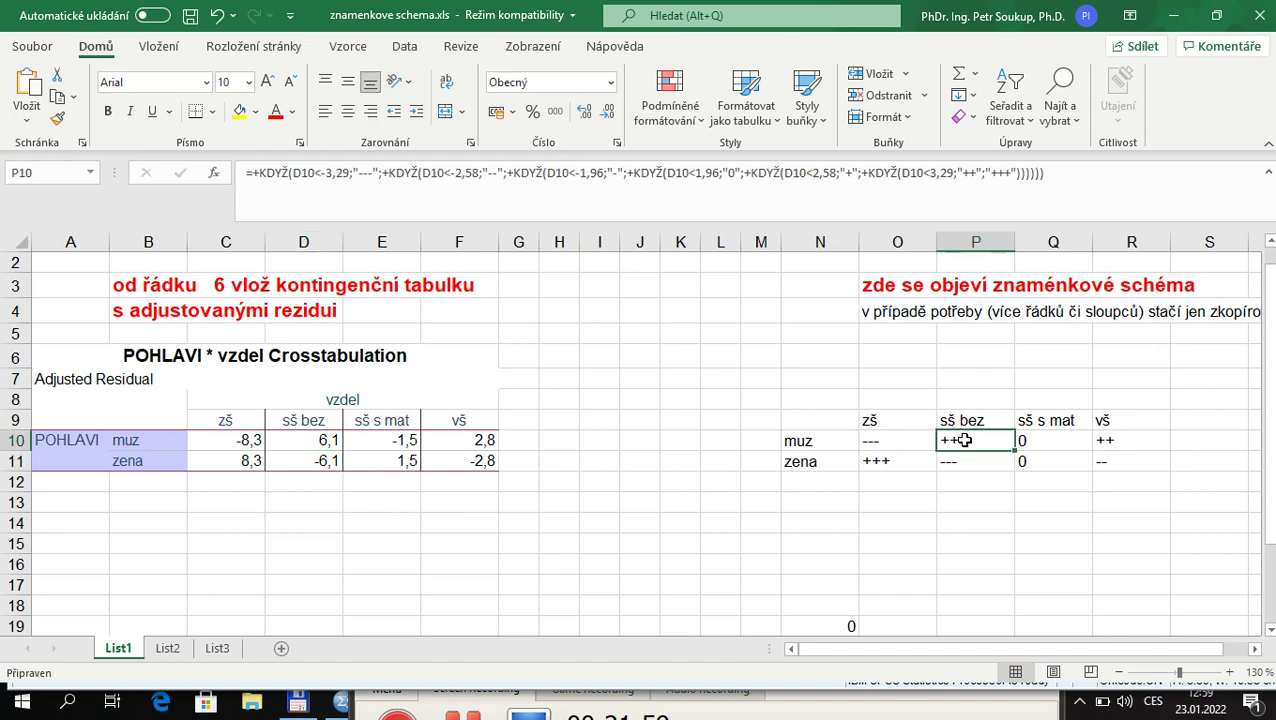
click(975, 461)
Compare the sš s mat and vš residuals for muz and zena with their sign-scheme cells.
click(1059, 440)
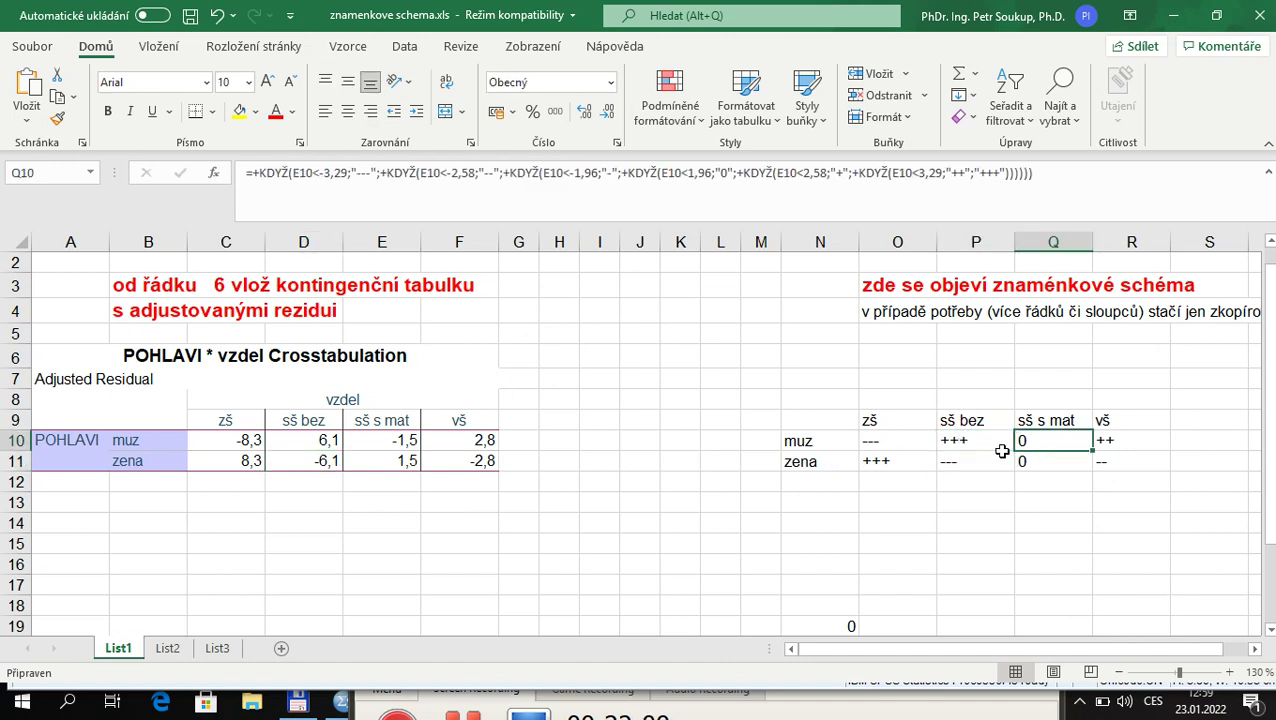
click(405, 440)
click(404, 461)
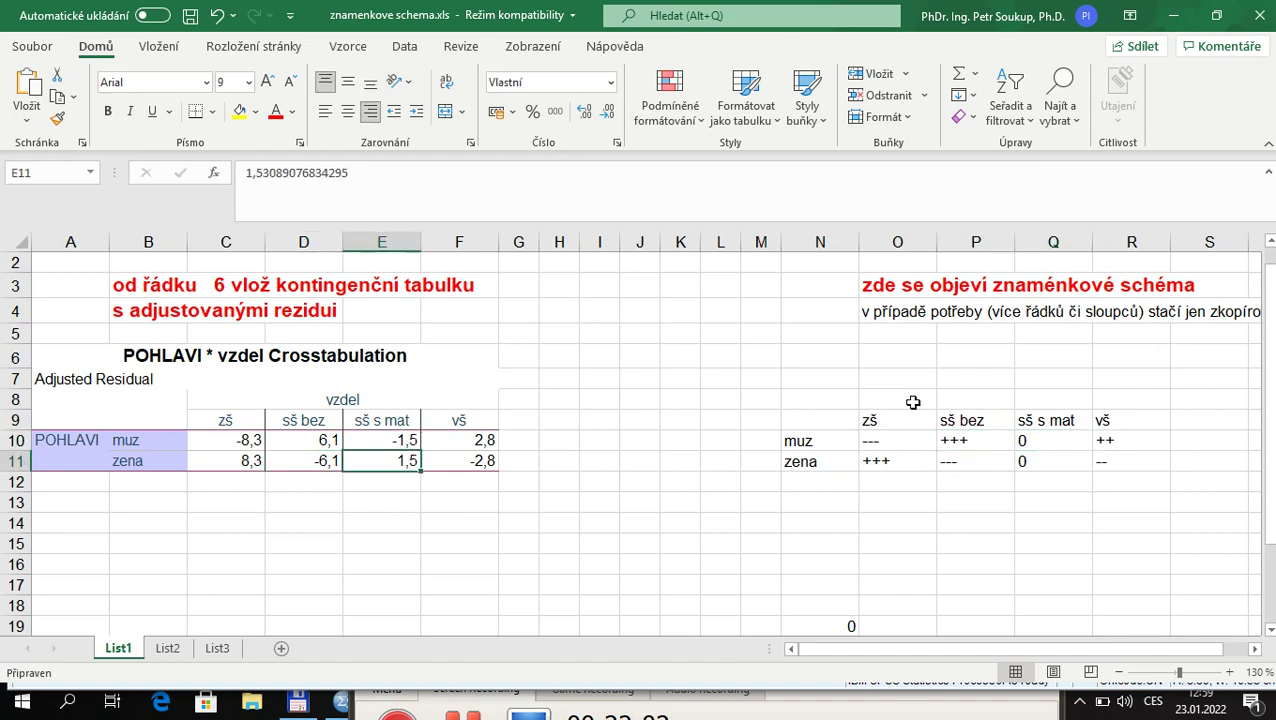
click(1023, 438)
click(1040, 460)
click(476, 442)
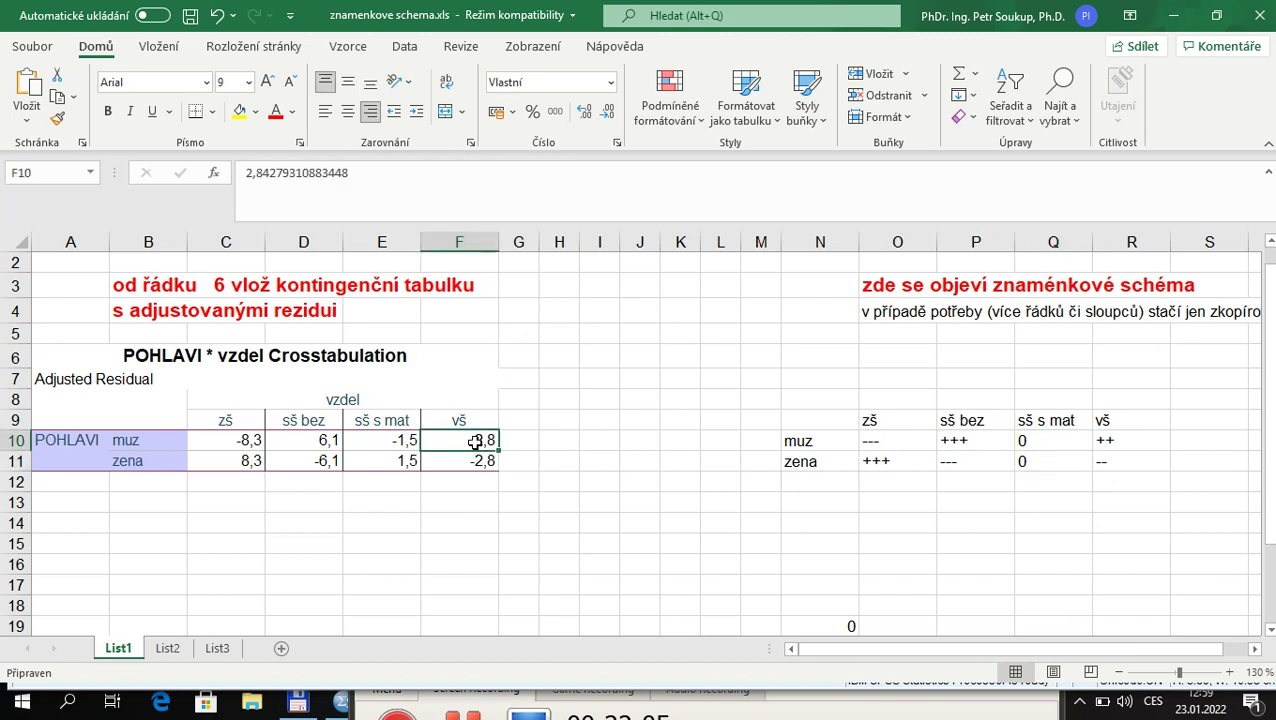
click(476, 460)
click(1105, 437)
click(1118, 458)
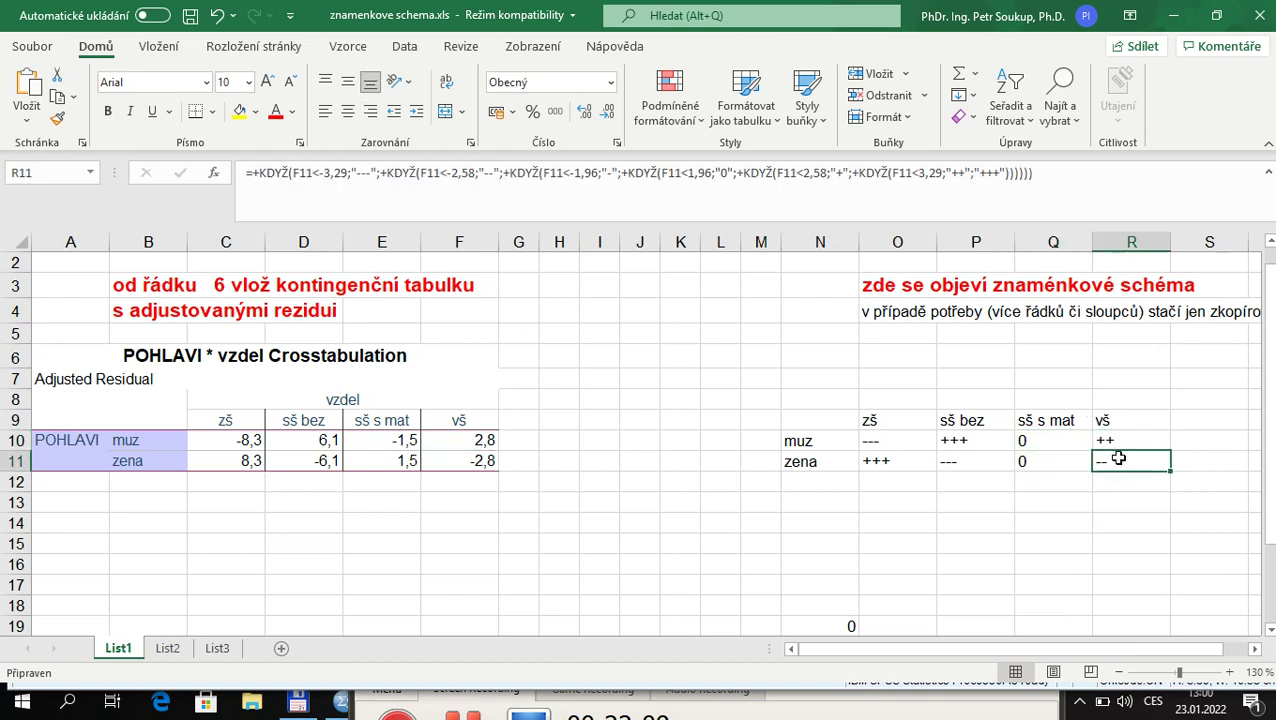
Examine the zš column of the sign scheme, contrasting muz with zena and checking the underlying residuals in C10 and C11.
click(912, 436)
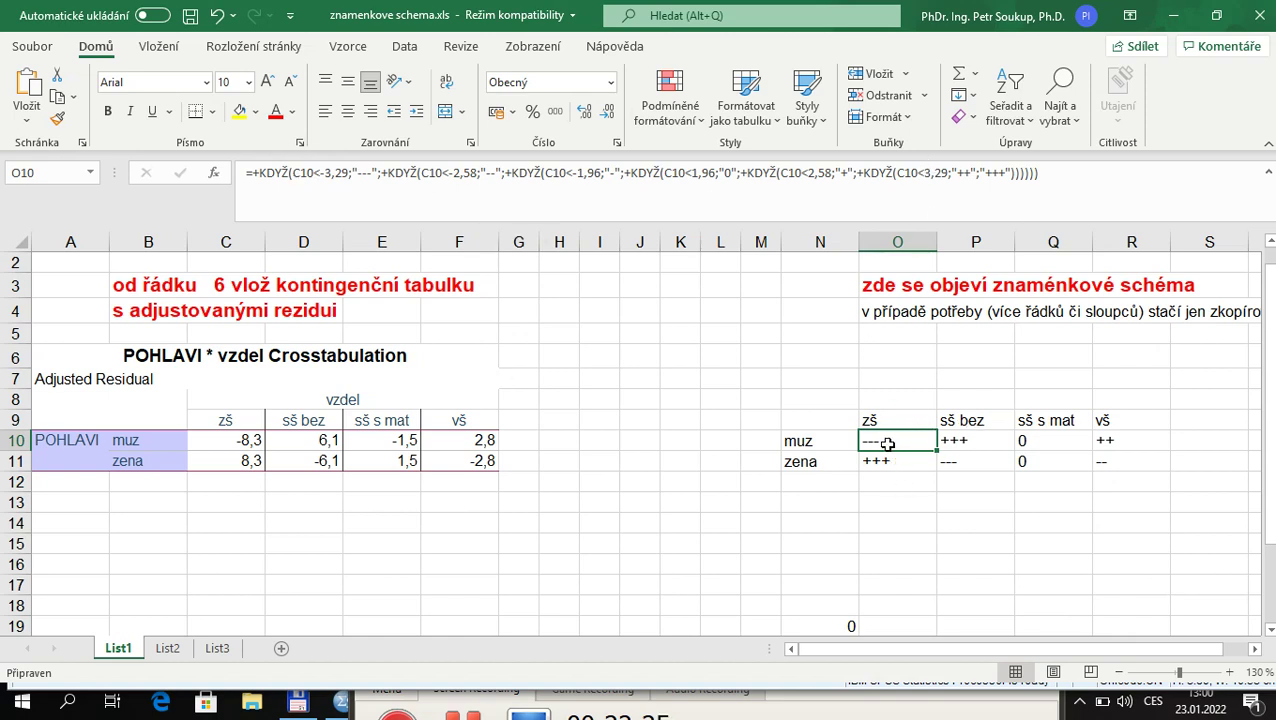
click(250, 441)
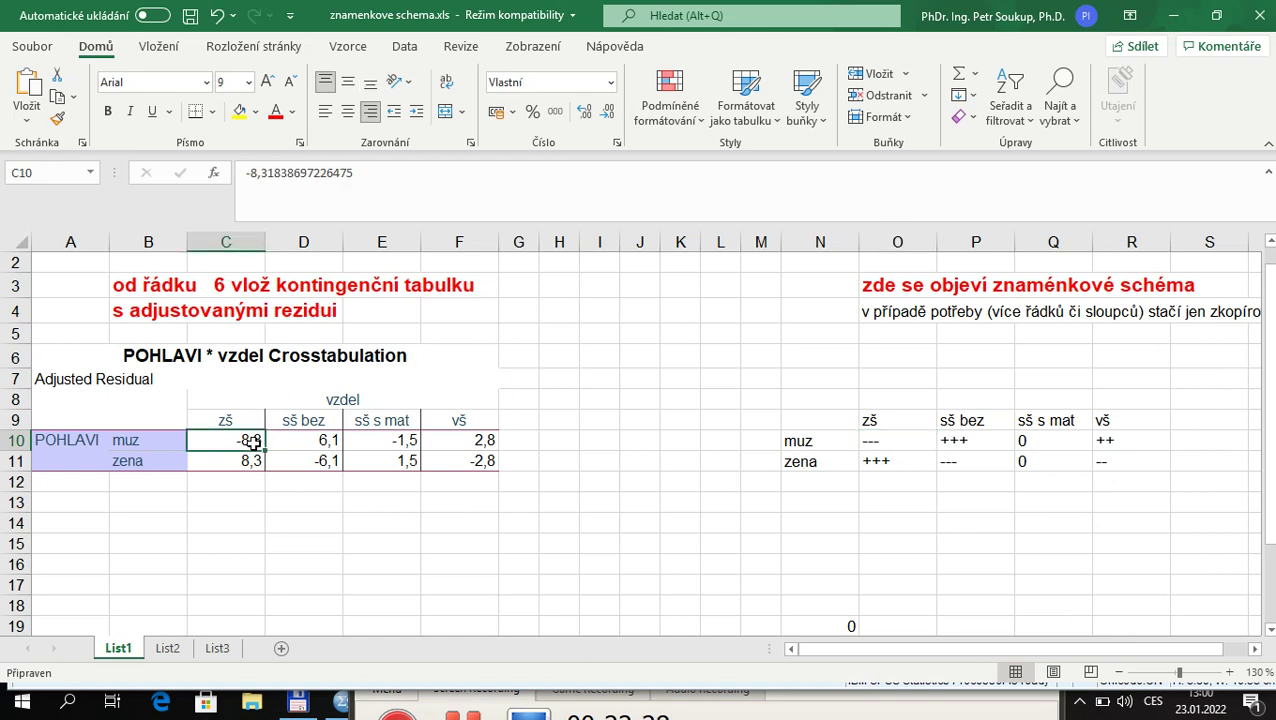
click(894, 441)
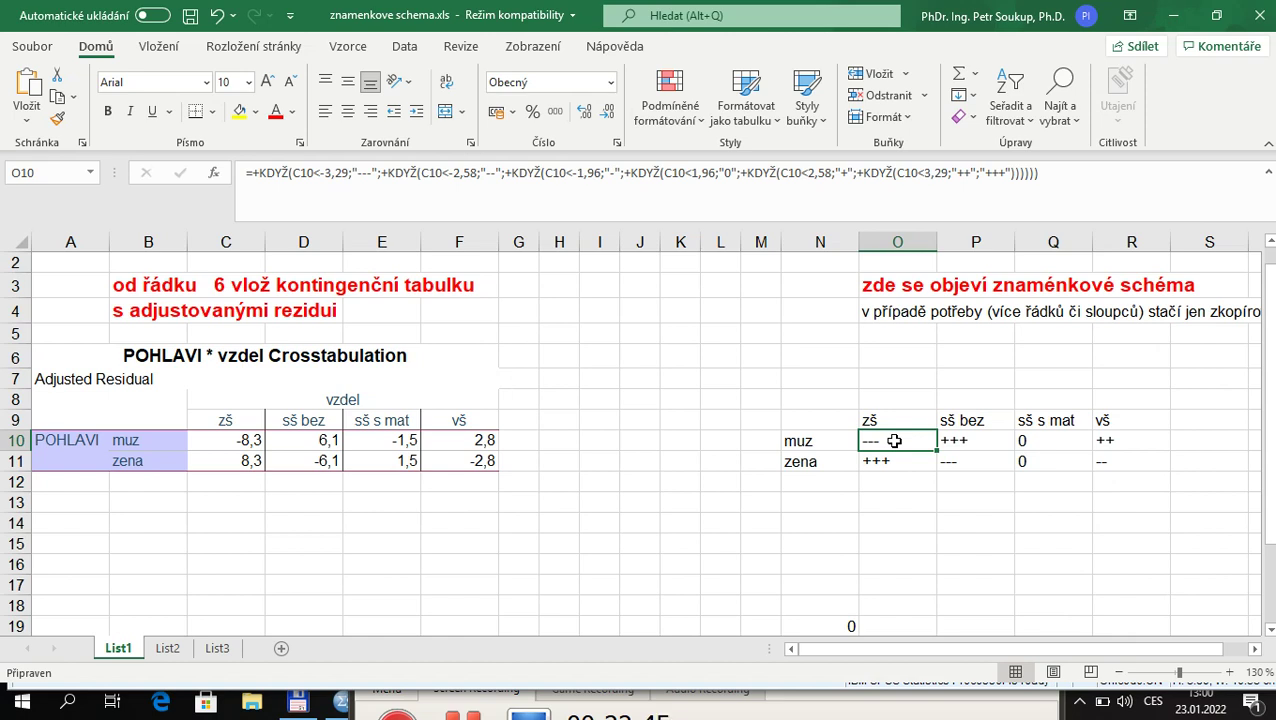
click(887, 460)
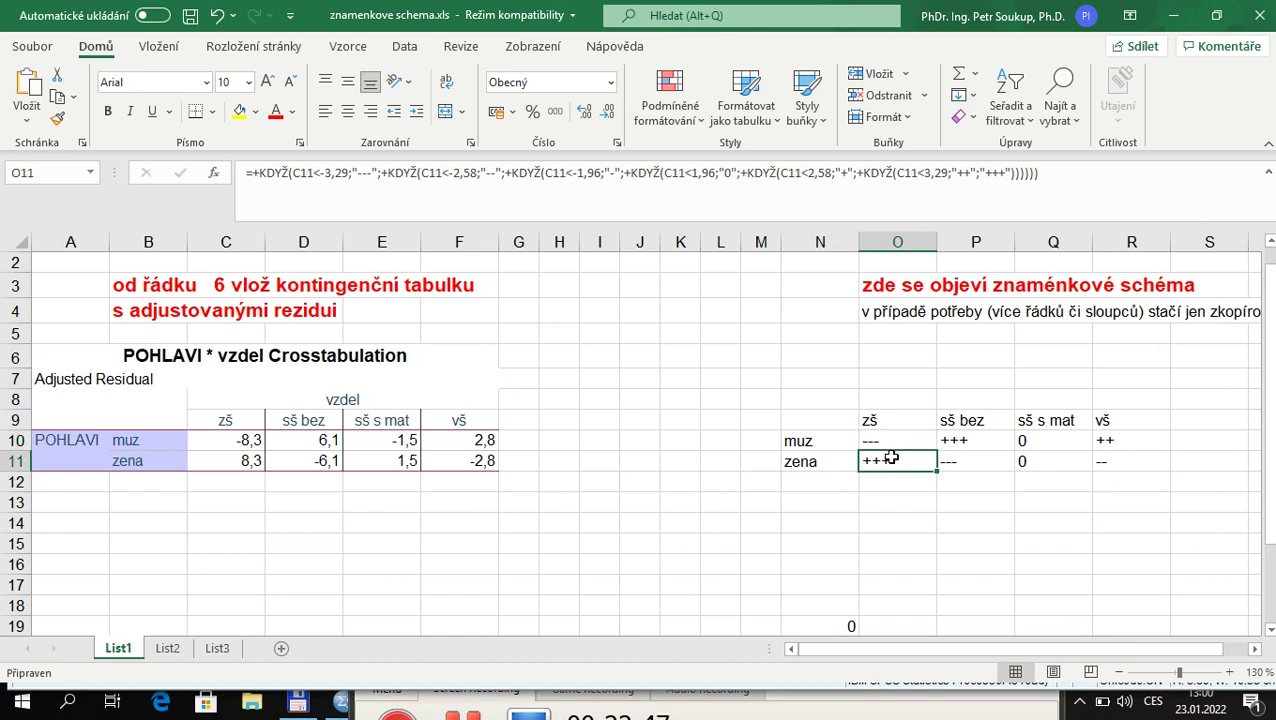
click(882, 438)
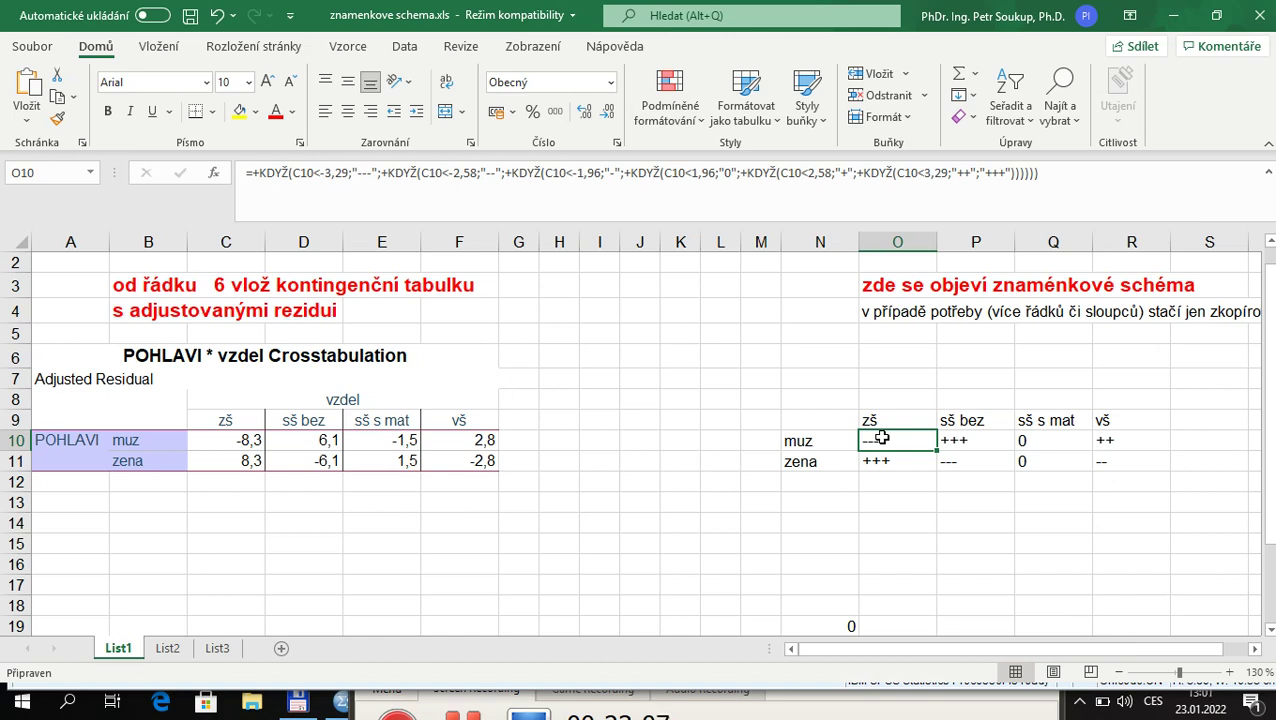
click(252, 443)
click(250, 455)
click(250, 440)
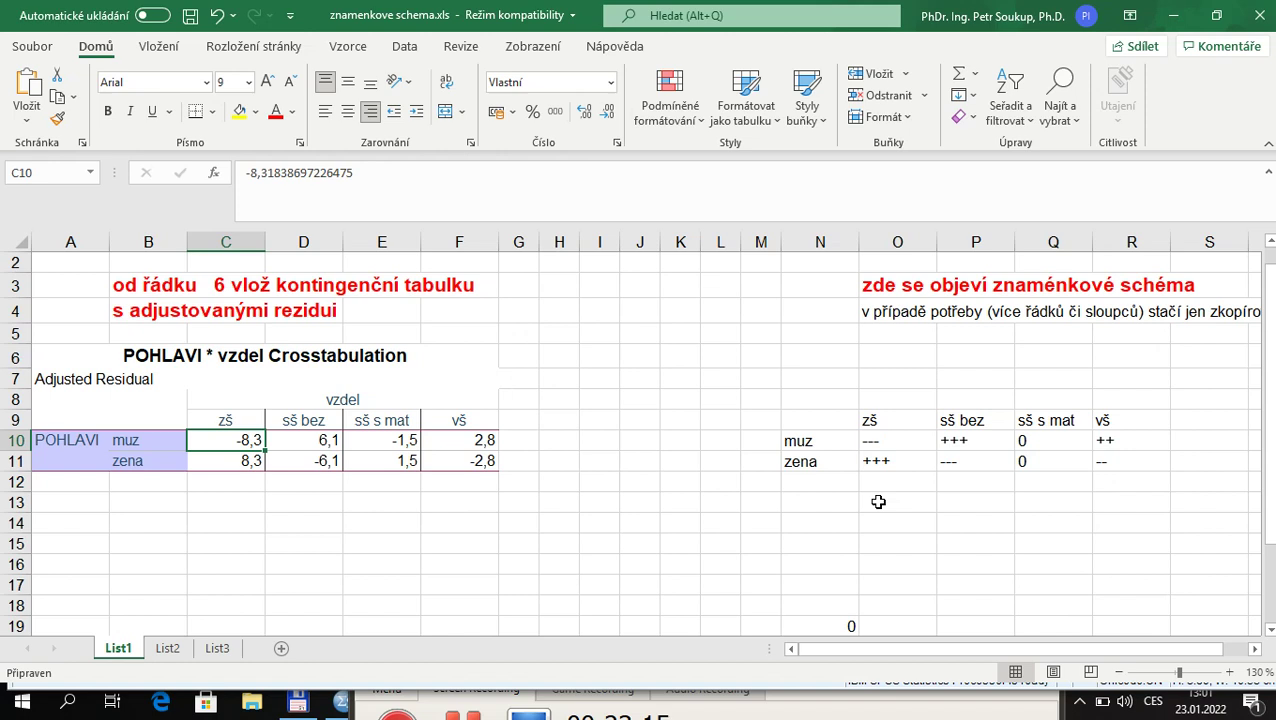
click(900, 441)
click(880, 464)
click(883, 444)
click(879, 460)
click(885, 441)
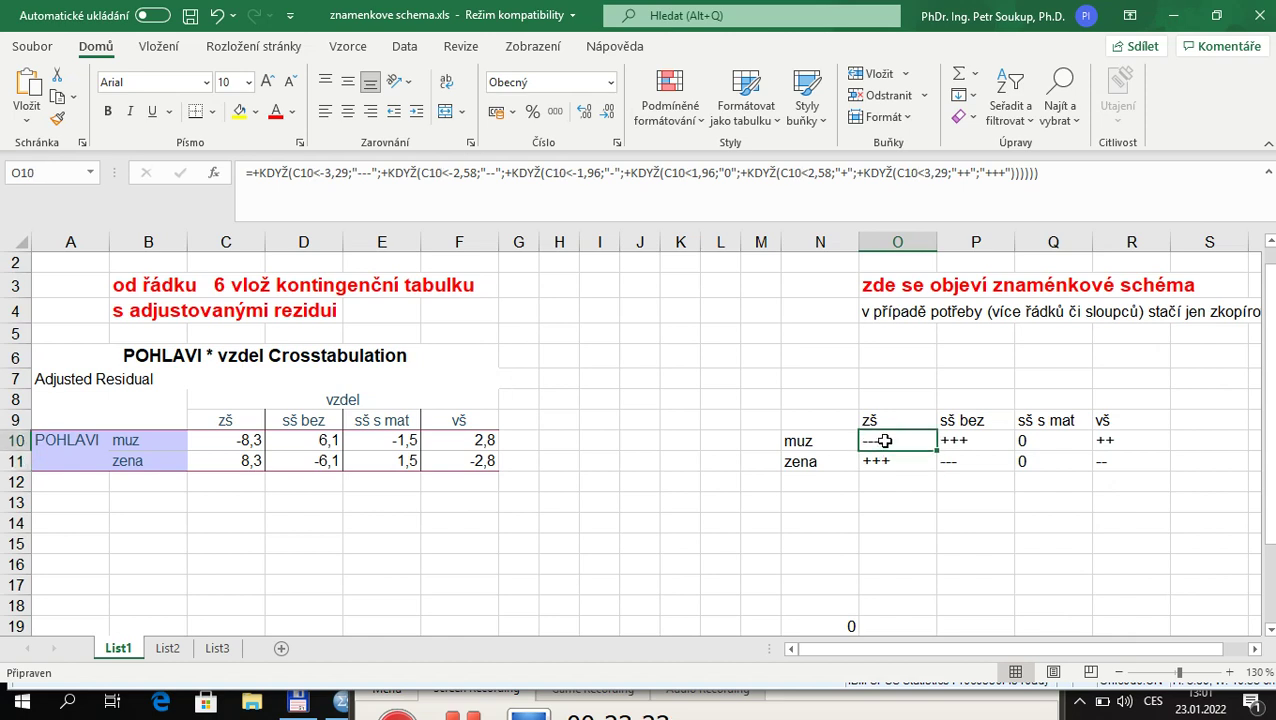
click(880, 462)
click(885, 441)
click(885, 458)
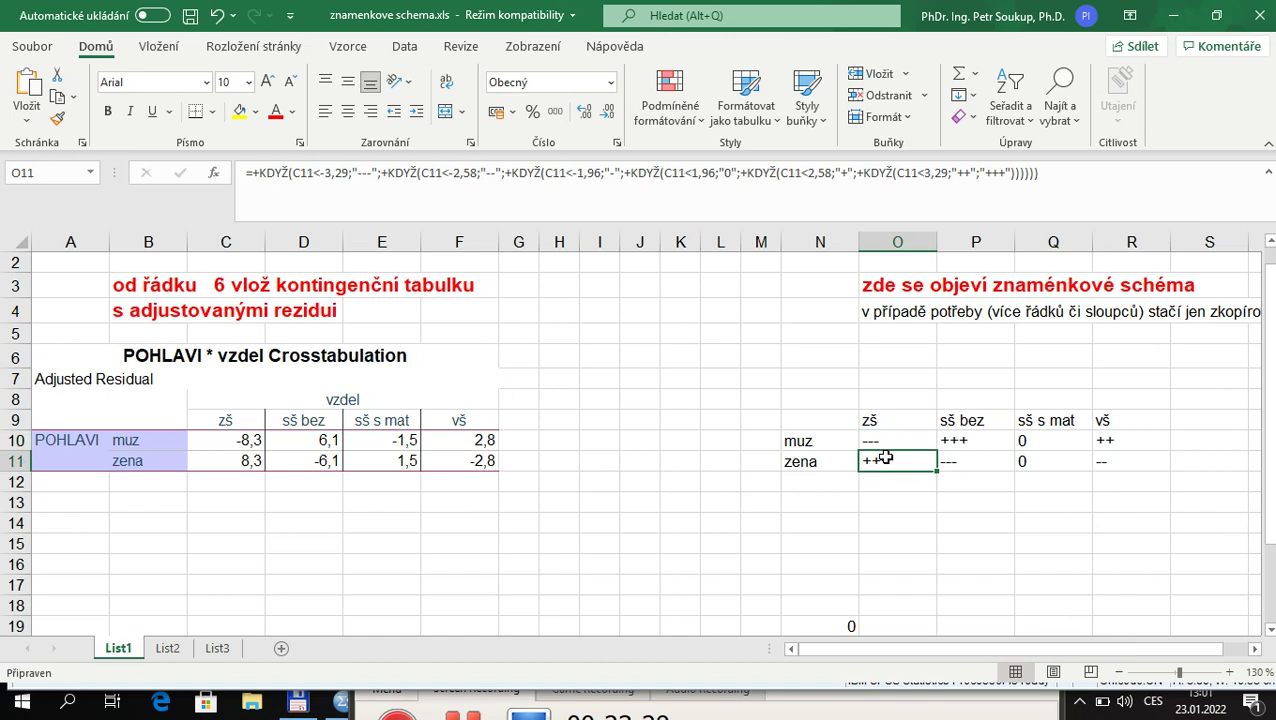
Examine the muz and zena signs in the sš bez, sš s mat and vš columns of the sign scheme.
click(968, 443)
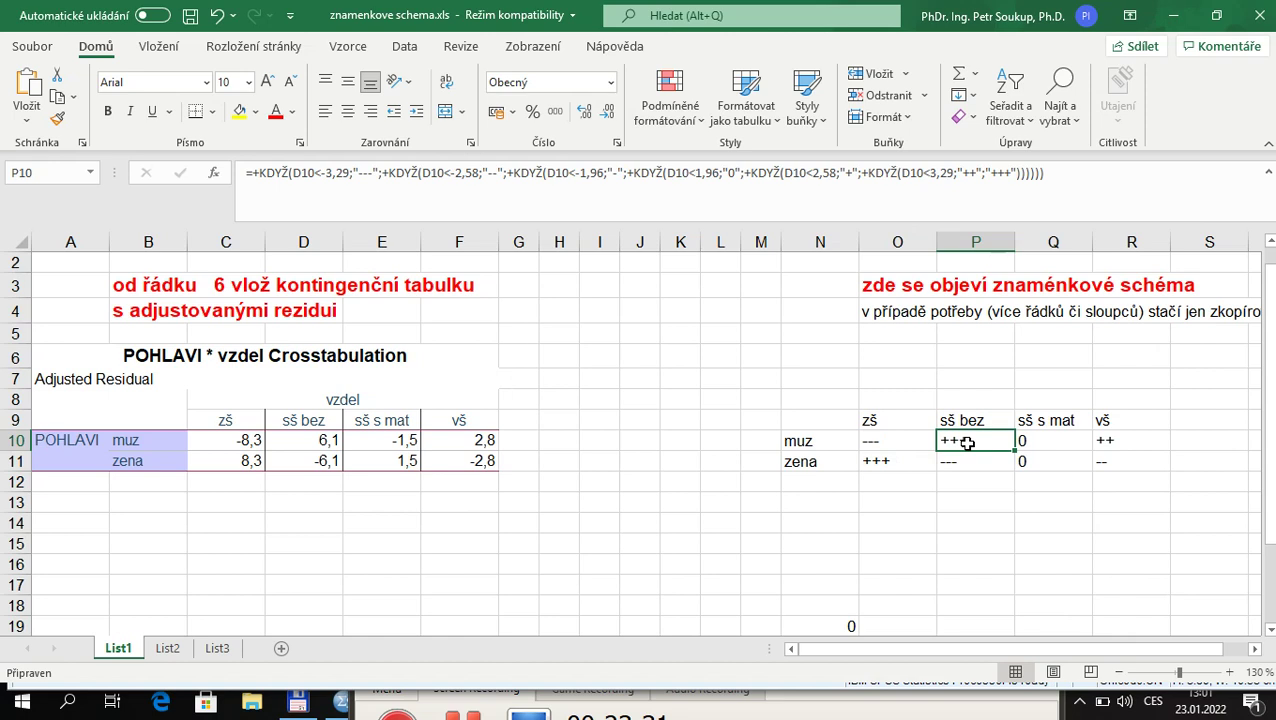
click(962, 463)
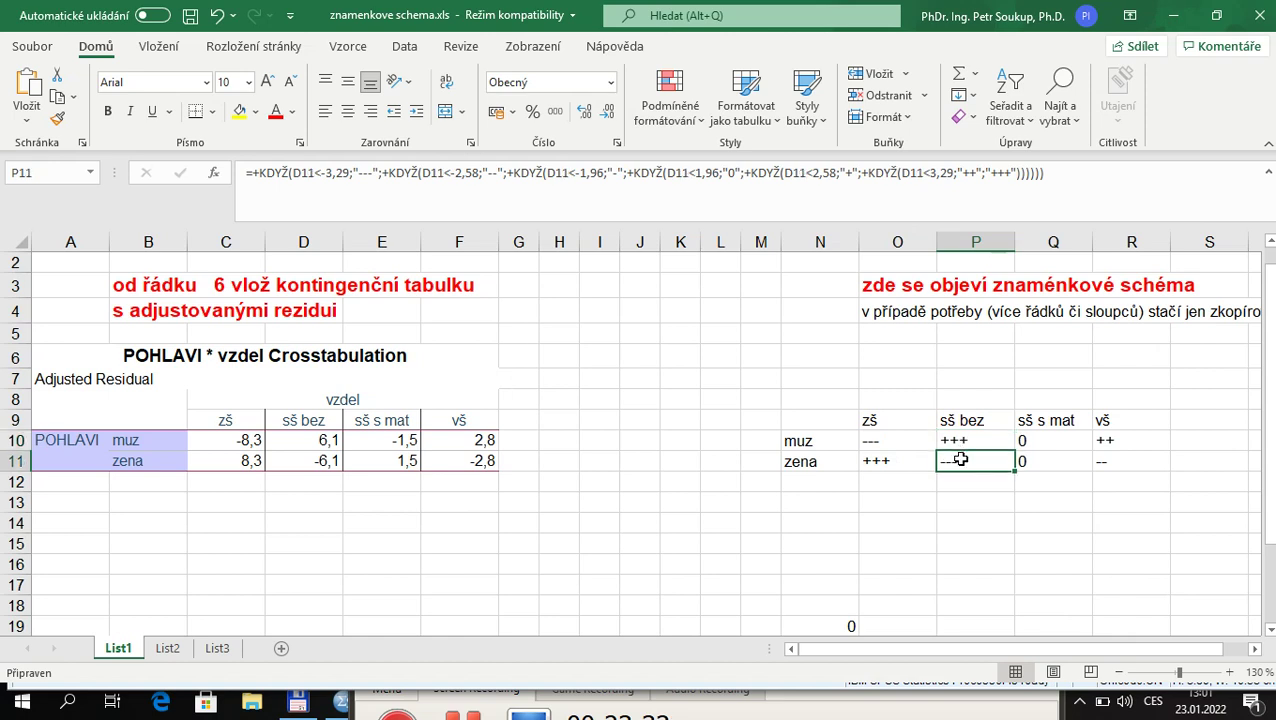
click(960, 443)
click(964, 460)
drag(1034, 443, 1043, 472)
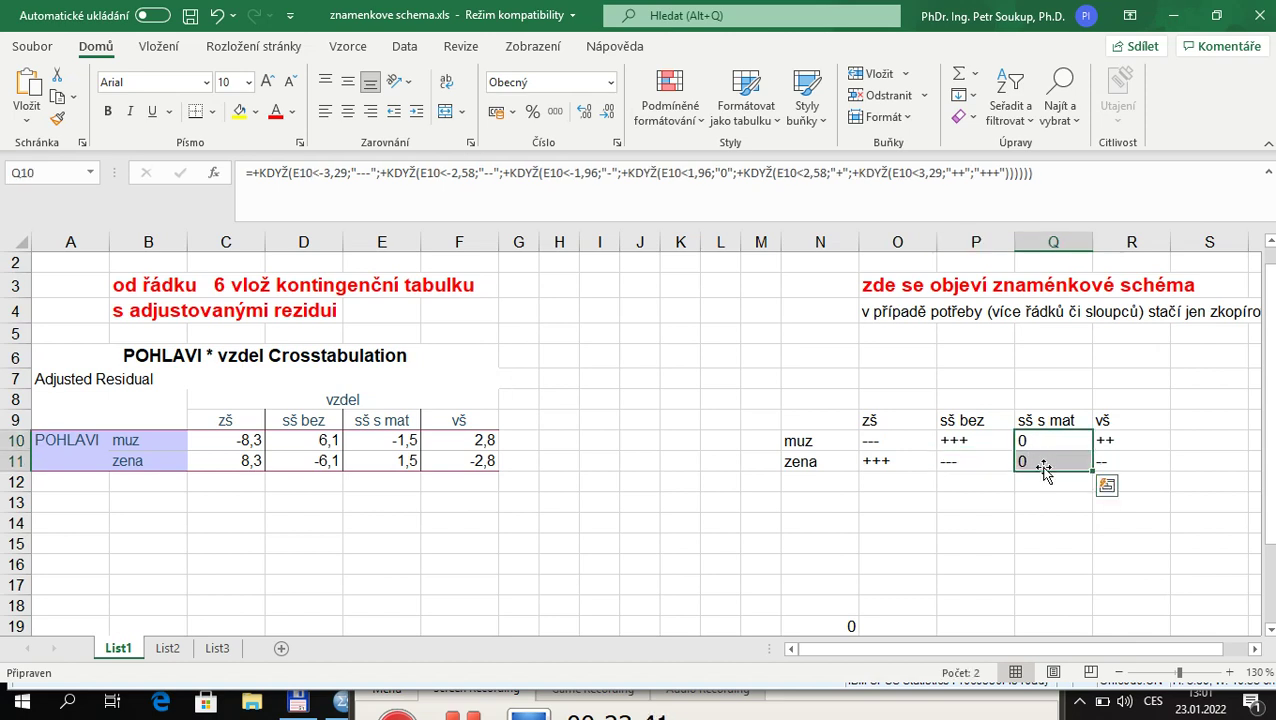
click(1113, 441)
click(1116, 457)
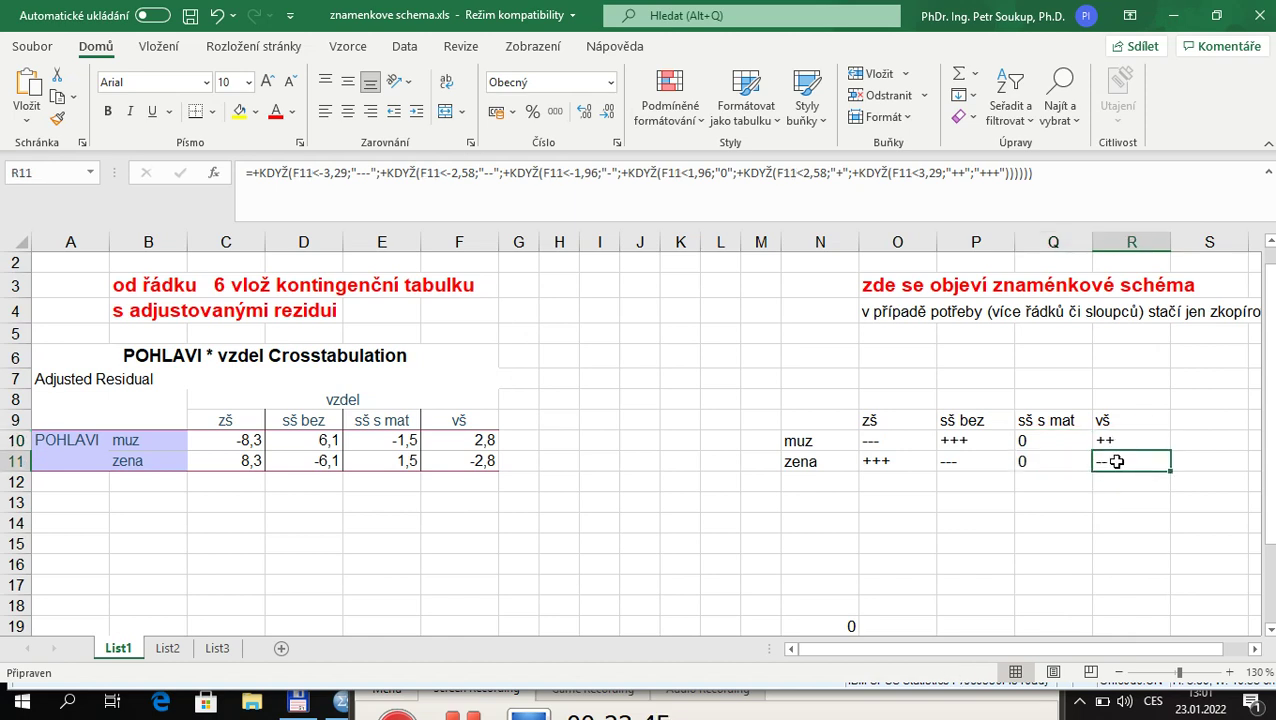
click(1115, 445)
click(1118, 461)
click(1116, 441)
click(1118, 457)
Highlight the sign scheme N10:R11, read the muz row cell by cell, and highlight the zena row N11:R11.
drag(812, 441, 1128, 461)
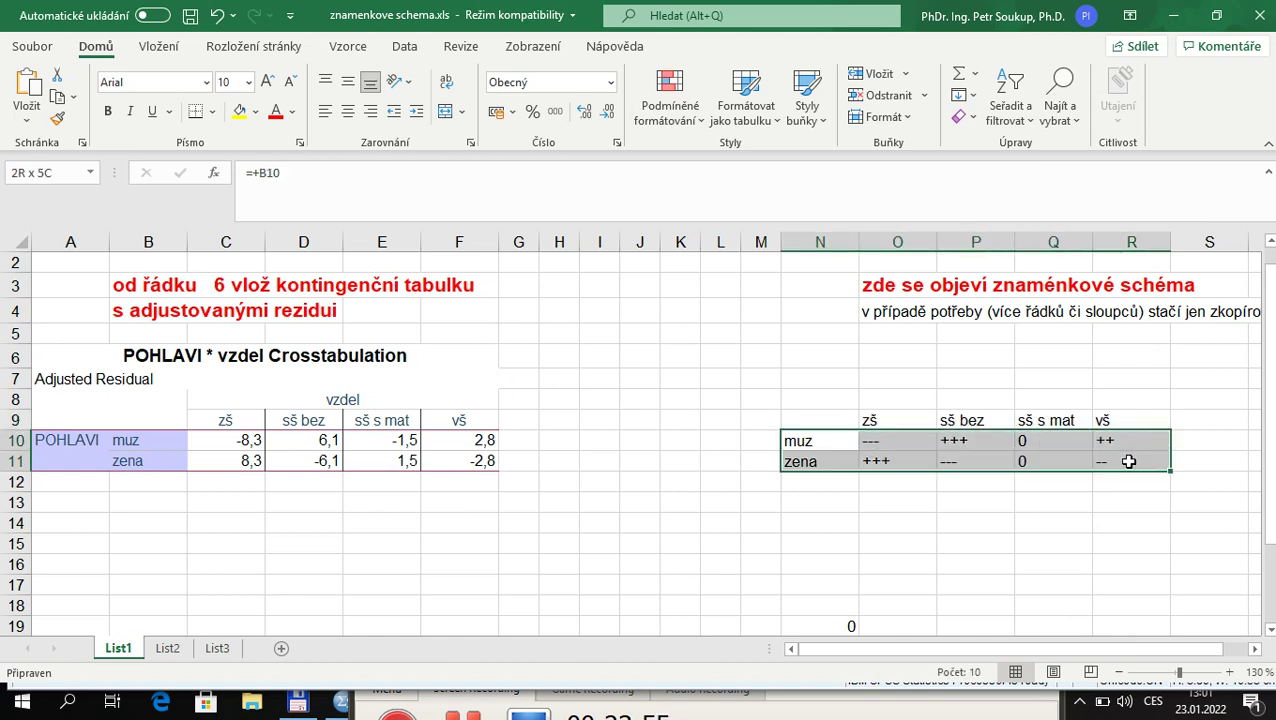
click(874, 440)
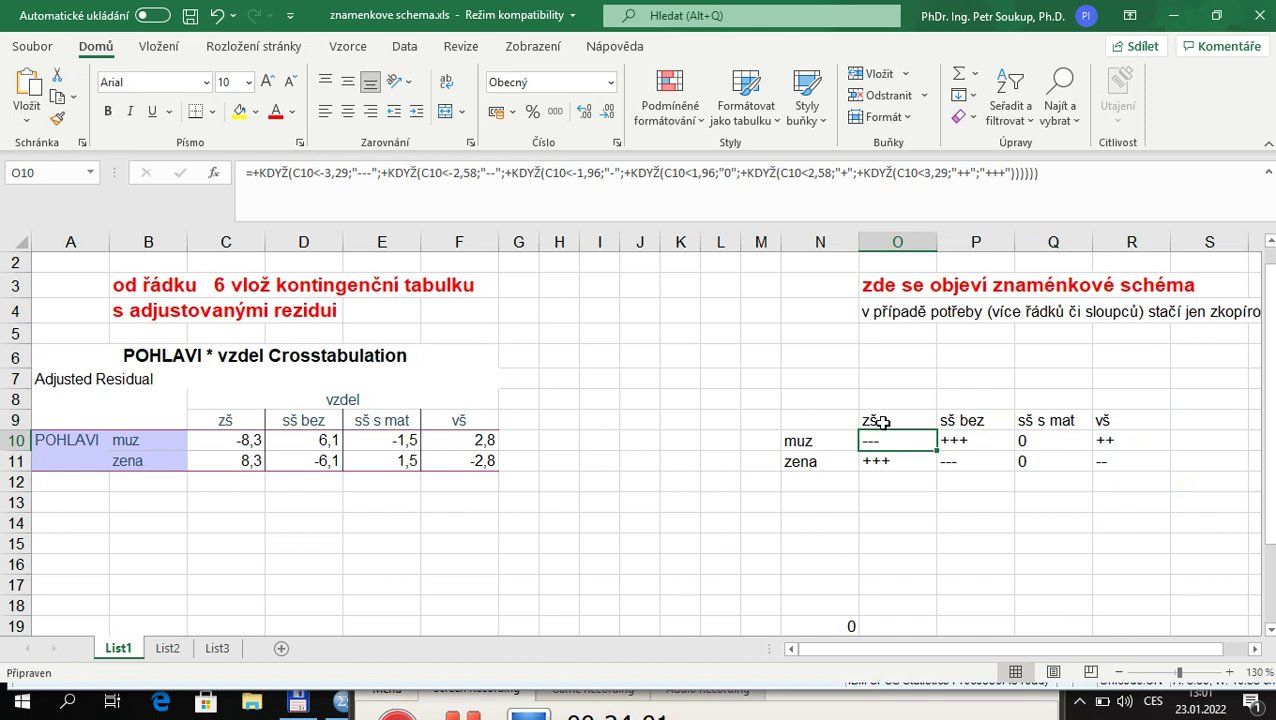
click(952, 442)
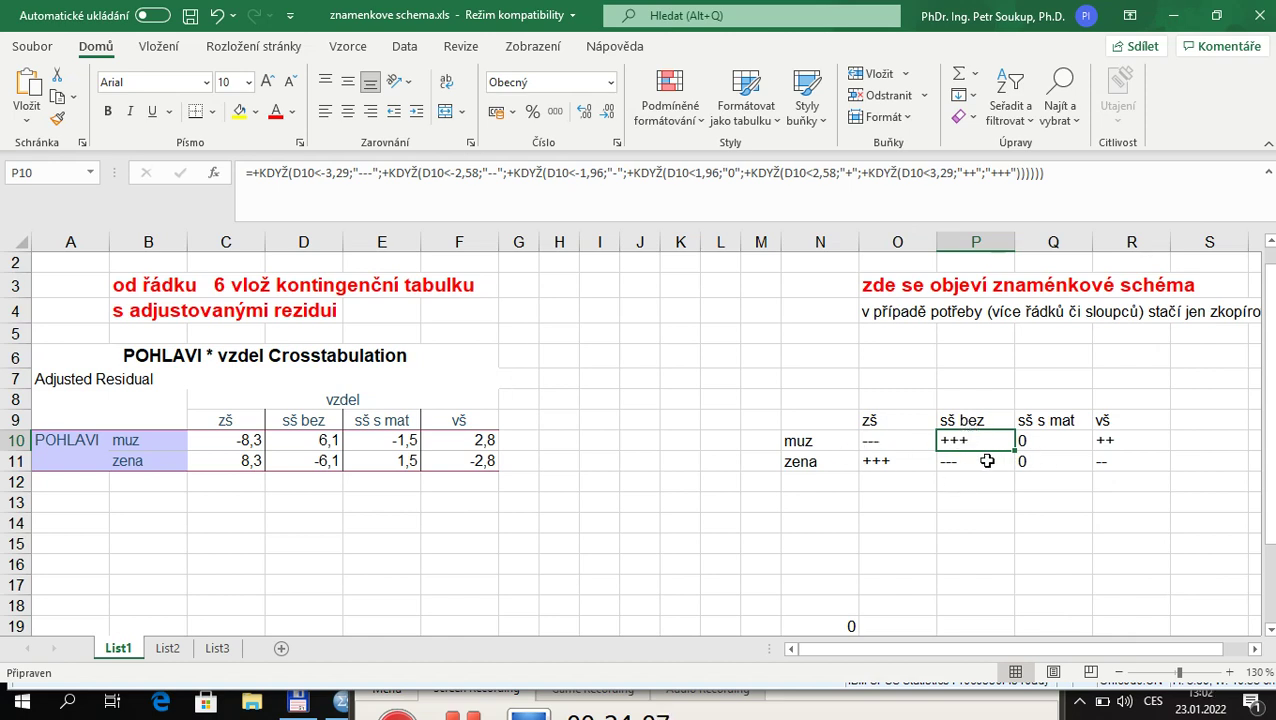
click(1044, 442)
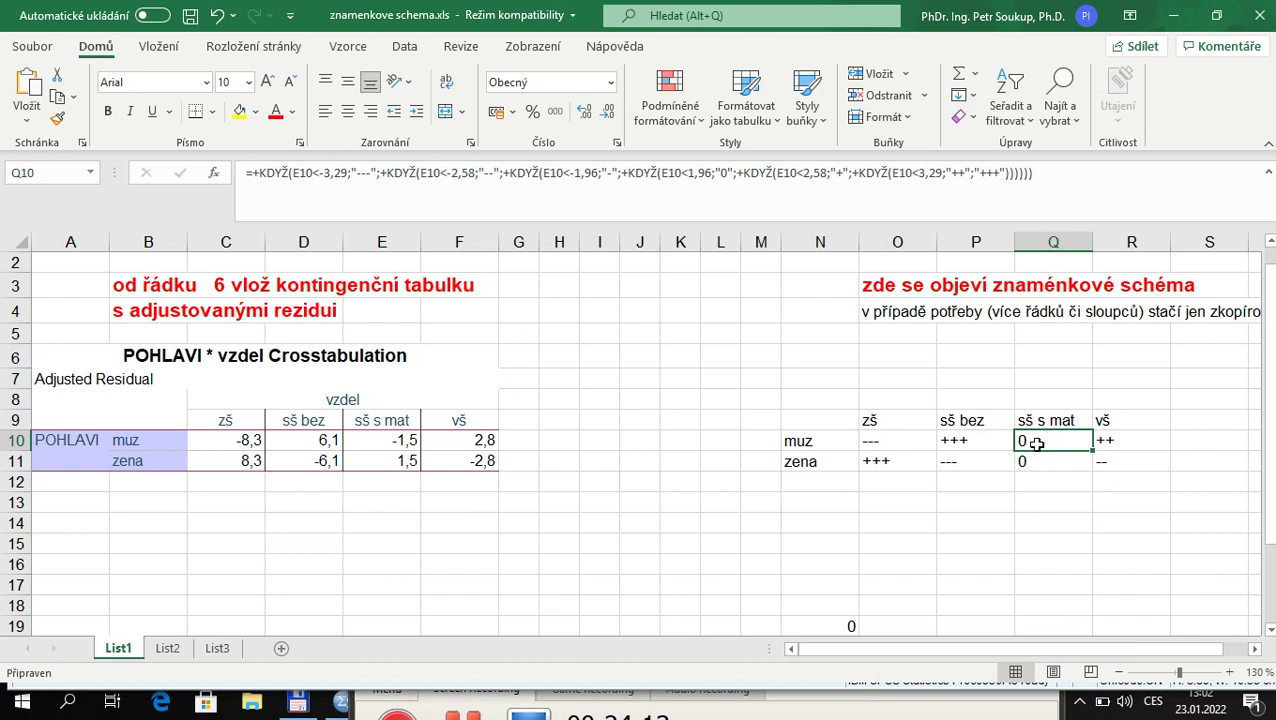
click(1117, 440)
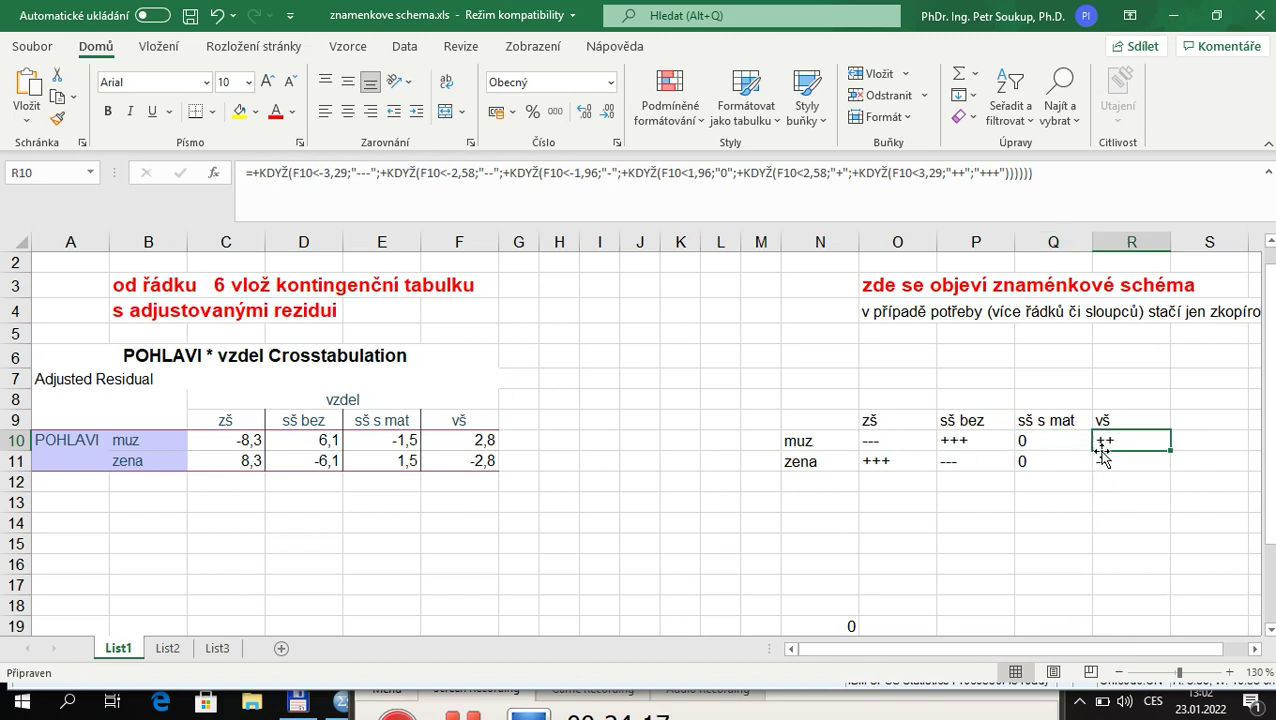
drag(805, 462, 1099, 461)
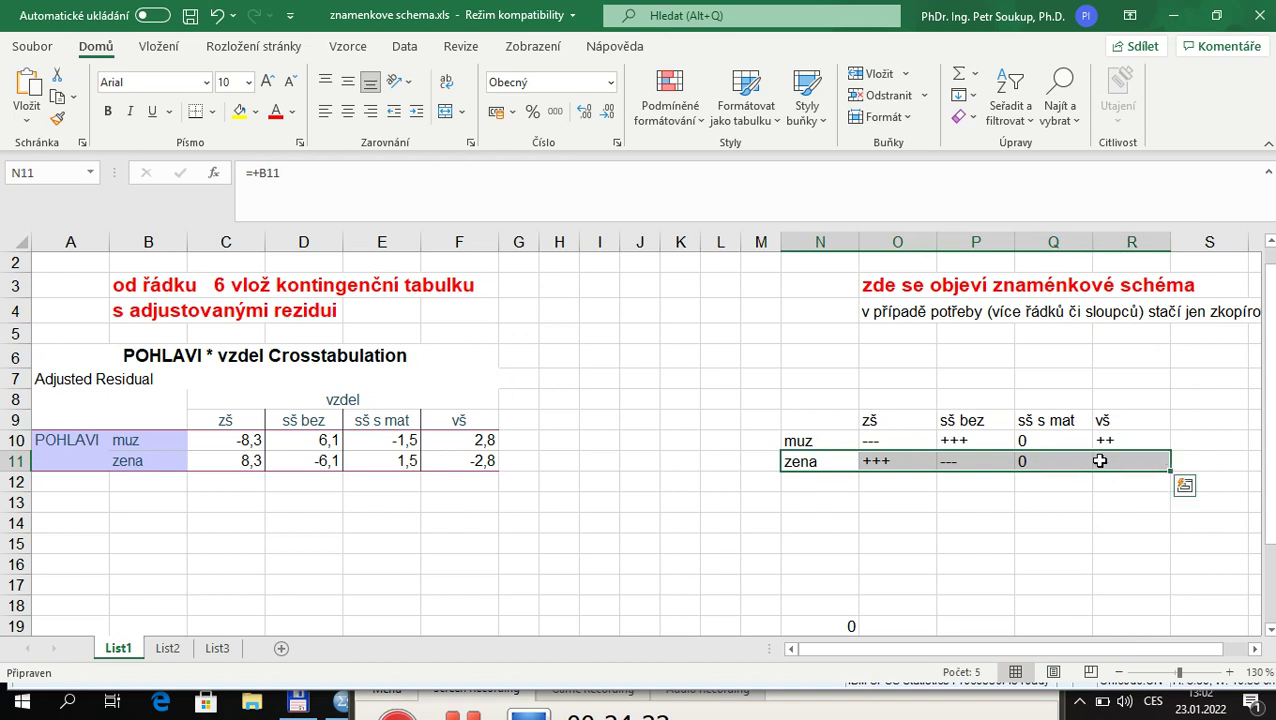